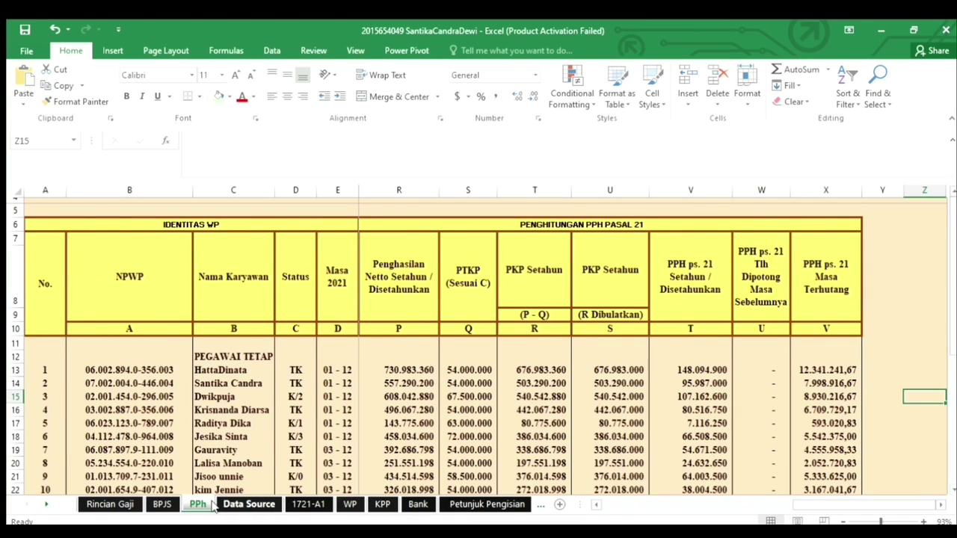
- Open the 1721-A1 sheet and select cell CI16, which holds the employee record number
{"action": "left_click", "coordinate": [249, 504]}
{"action": "left_click", "coordinate": [299, 505]}
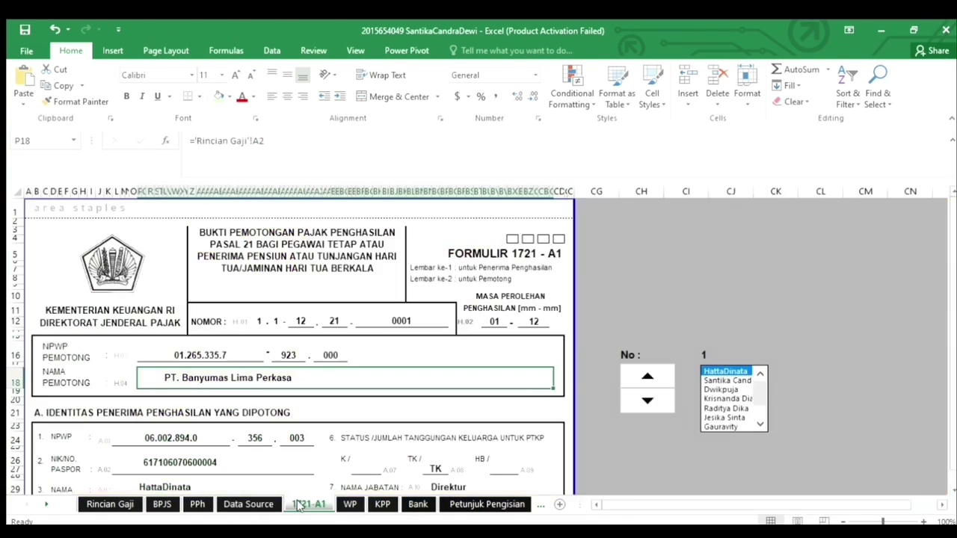
{"action": "scroll", "coordinate": [299, 378], "scroll_direction": "up", "scroll_amount": 1}
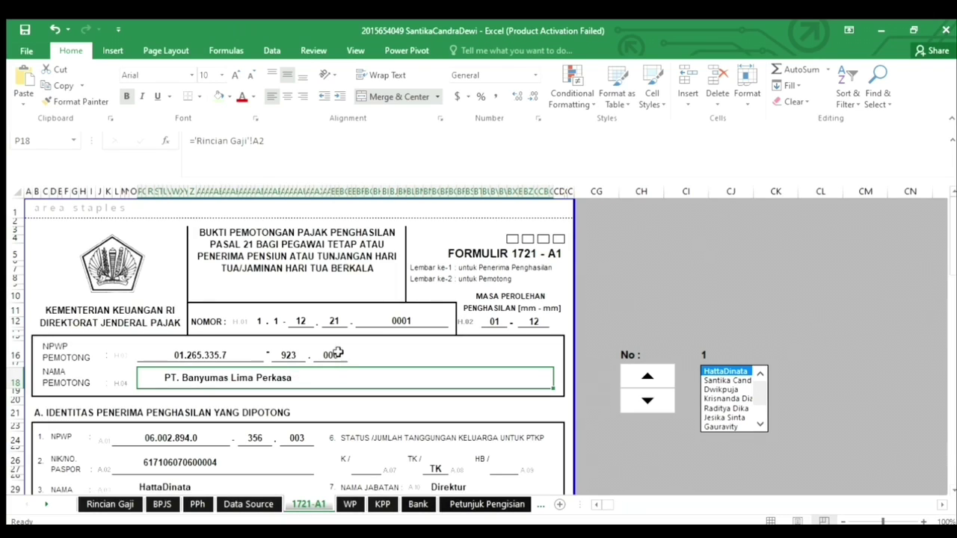
{"action": "left_click", "coordinate": [716, 353]}
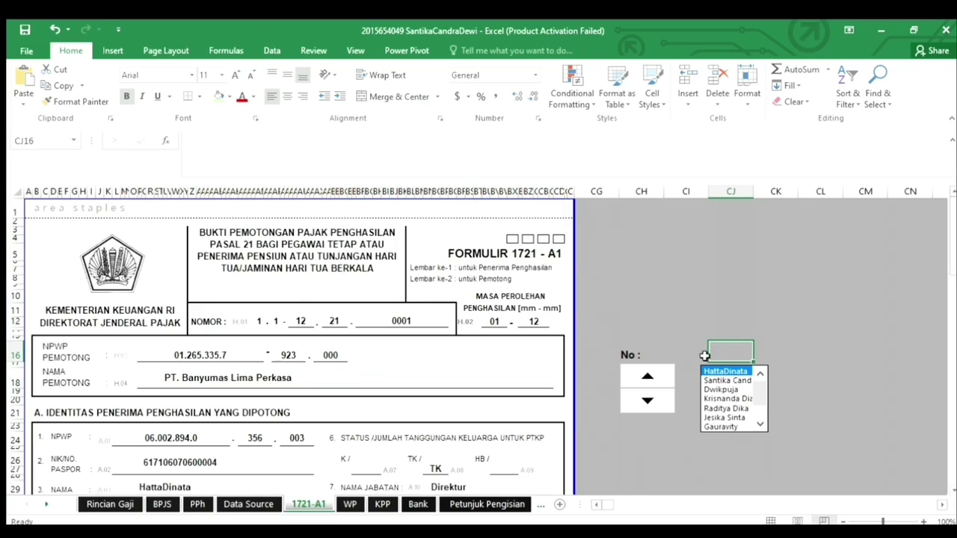
{"action": "left_click", "coordinate": [697, 358]}
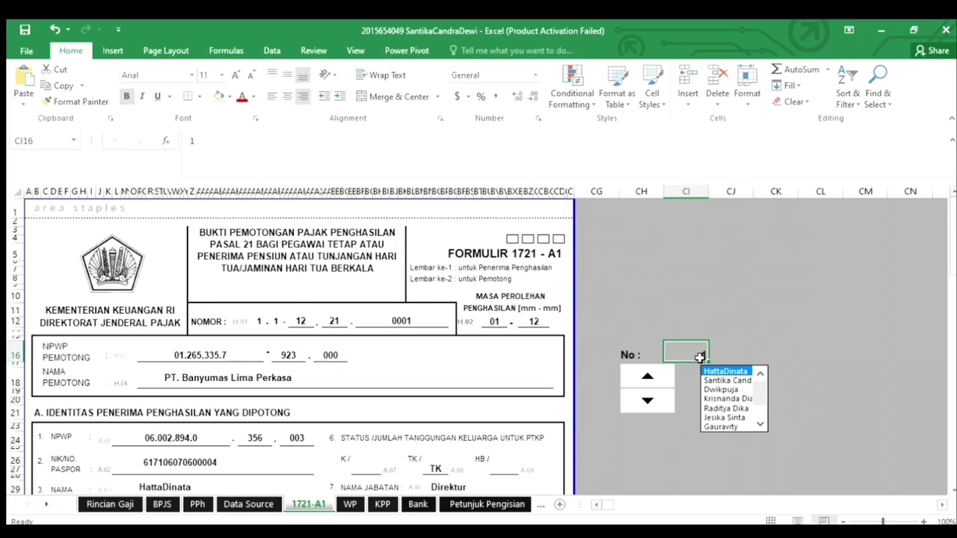
- Step the form's employee record number up and down with the spinner to view different employees
{"action": "left_click", "coordinate": [647, 402]}
{"action": "left_click", "coordinate": [648, 402]}
{"action": "left_click", "coordinate": [645, 381]}
{"action": "left_click", "coordinate": [644, 396]}
- Review the employee salary list on the Rincian Gaji sheet and return to the 1721-A1 form
{"action": "left_click", "coordinate": [88, 504]}
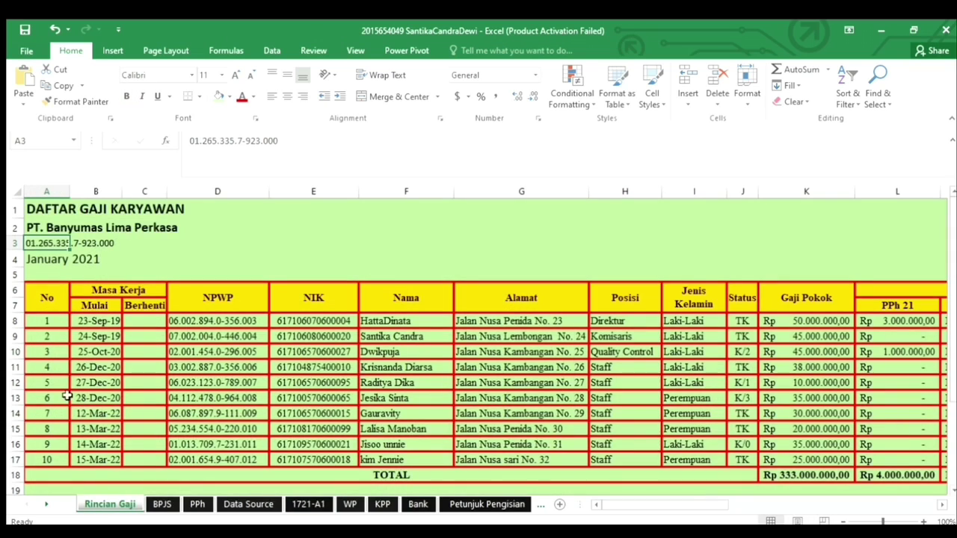
{"action": "scroll", "coordinate": [48, 323], "scroll_direction": "down", "scroll_amount": 1}
{"action": "scroll", "coordinate": [48, 323], "scroll_direction": "down", "scroll_amount": 1}
{"action": "scroll", "coordinate": [48, 323], "scroll_direction": "up", "scroll_amount": 2}
{"action": "left_click", "coordinate": [309, 504]}
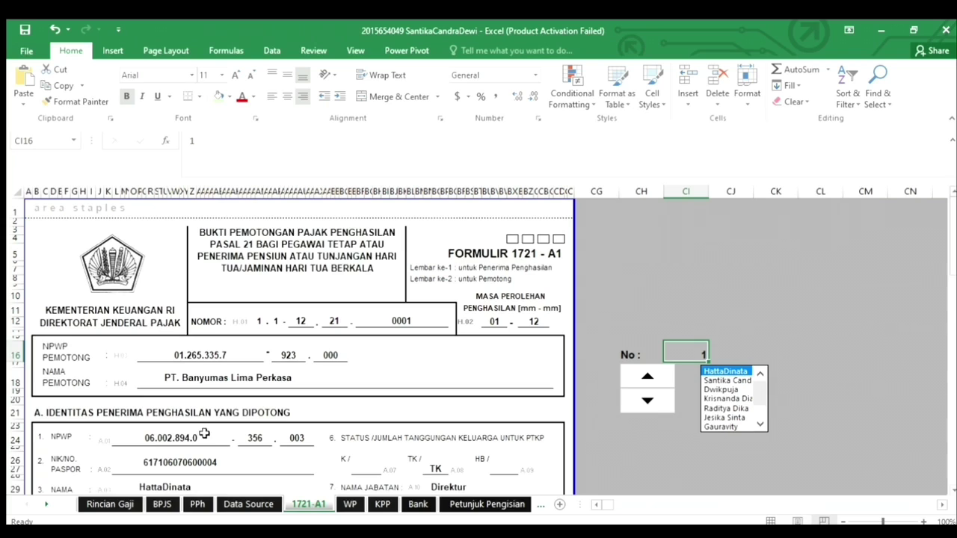
- Set the form to employee record 2 to view its identity fields, and return it to record 1
{"action": "left_click", "coordinate": [637, 376]}
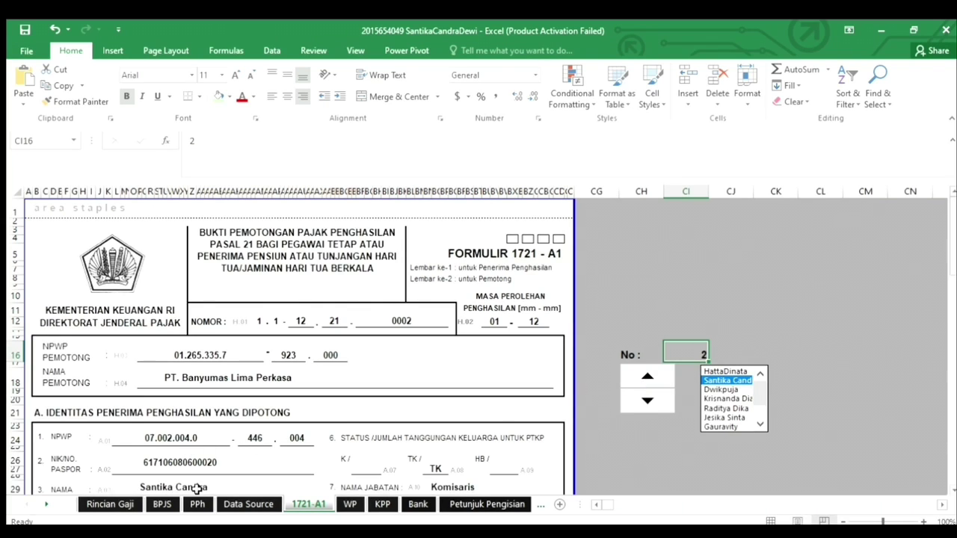
{"action": "scroll", "coordinate": [191, 464], "scroll_direction": "down", "scroll_amount": 1}
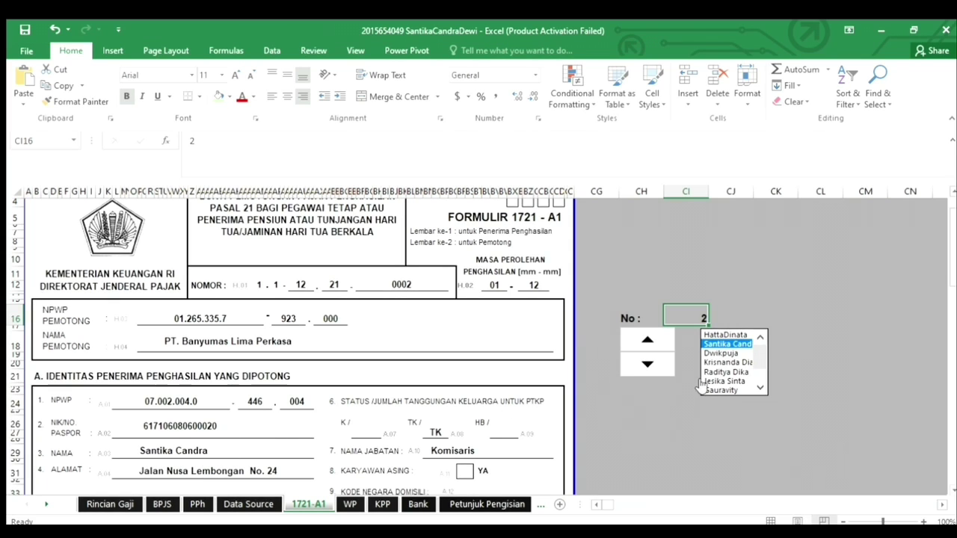
{"action": "left_click", "coordinate": [647, 363]}
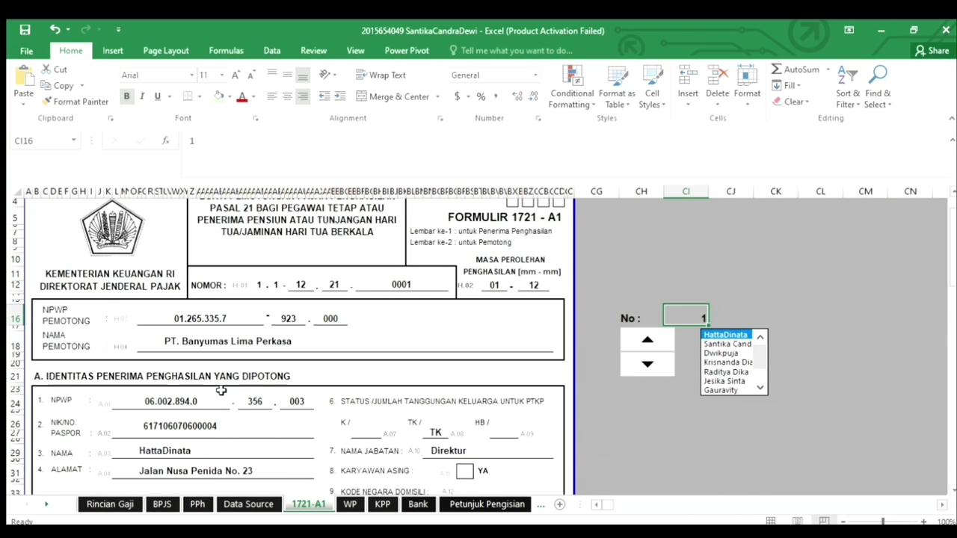
{"action": "scroll", "coordinate": [222, 390], "scroll_direction": "up", "scroll_amount": 1}
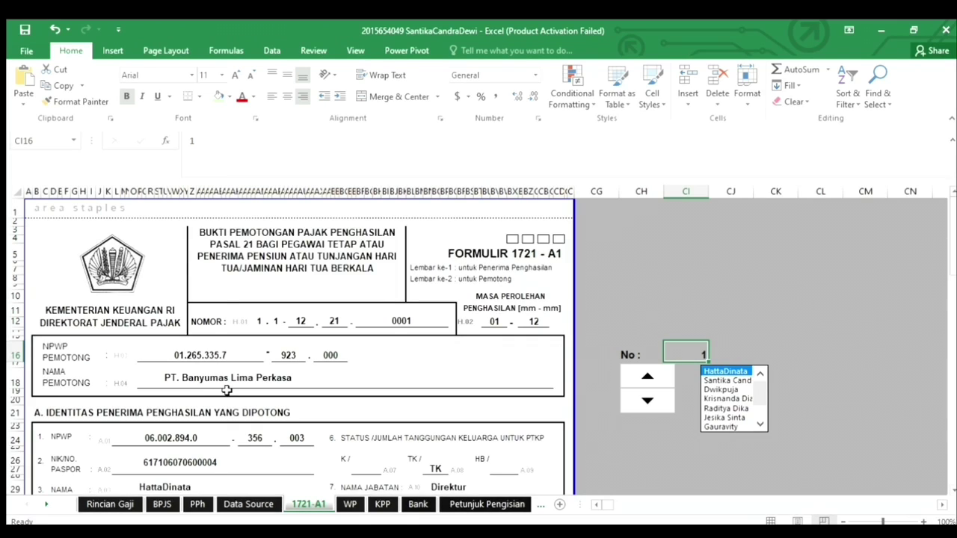
- Examine the formula in the first part of the recipient's NPWP (L24), including its CI16 lookup reference
{"action": "left_click", "coordinate": [160, 438]}
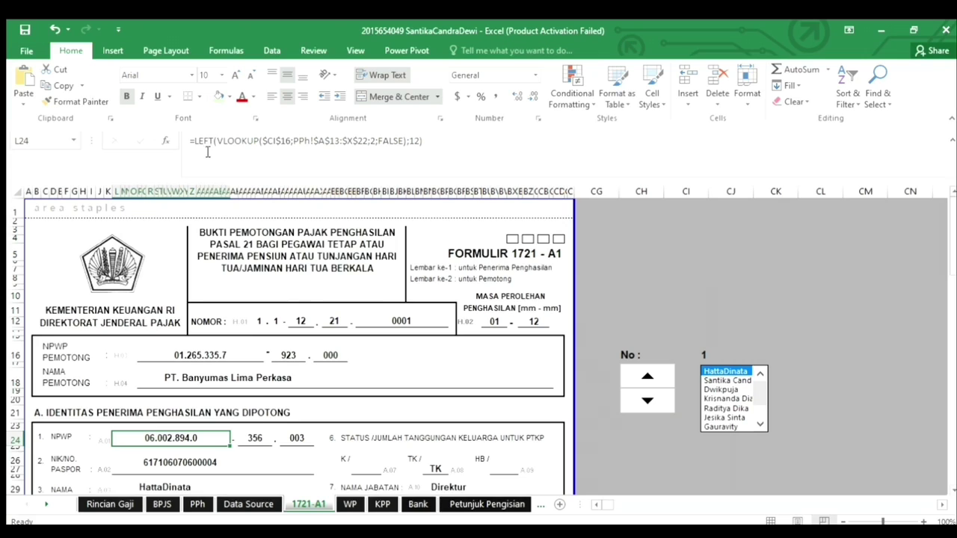
{"action": "left_click", "coordinate": [273, 141]}
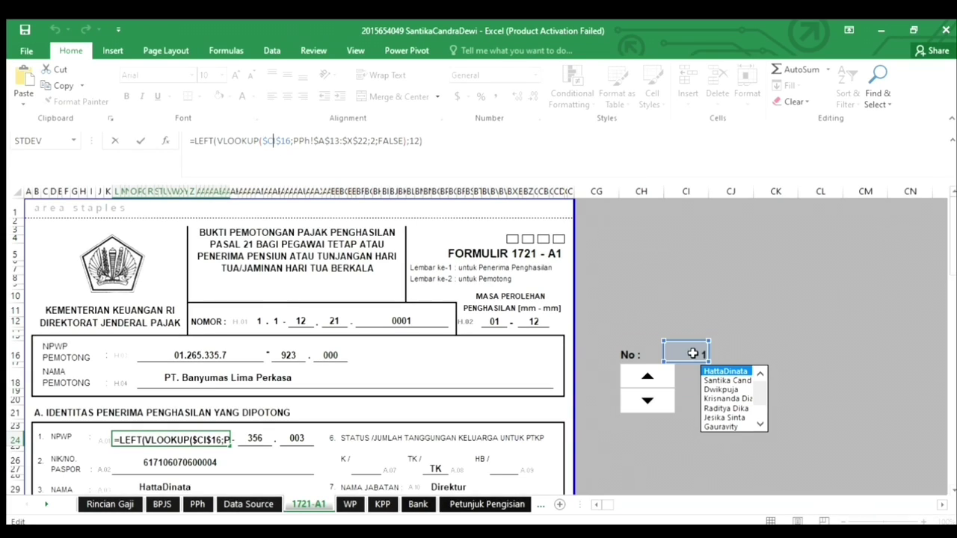
{"action": "left_click", "coordinate": [306, 140]}
{"action": "key", "text": "Return"}
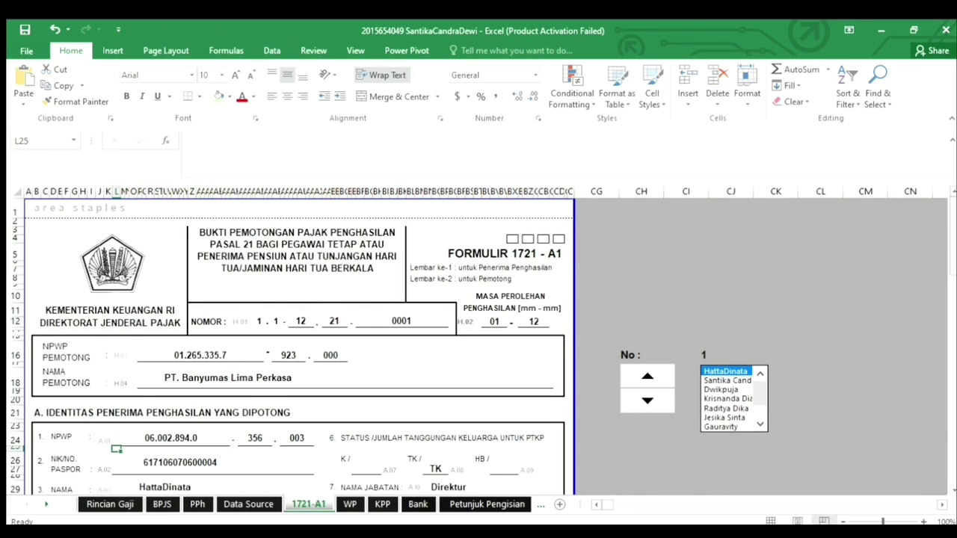
- Inspect the lookup table range A13:X22 on the PPh sheet by selecting it, and deselect it
{"action": "left_click", "coordinate": [198, 505]}
{"action": "scroll", "coordinate": [122, 359], "scroll_direction": "down", "scroll_amount": 3}
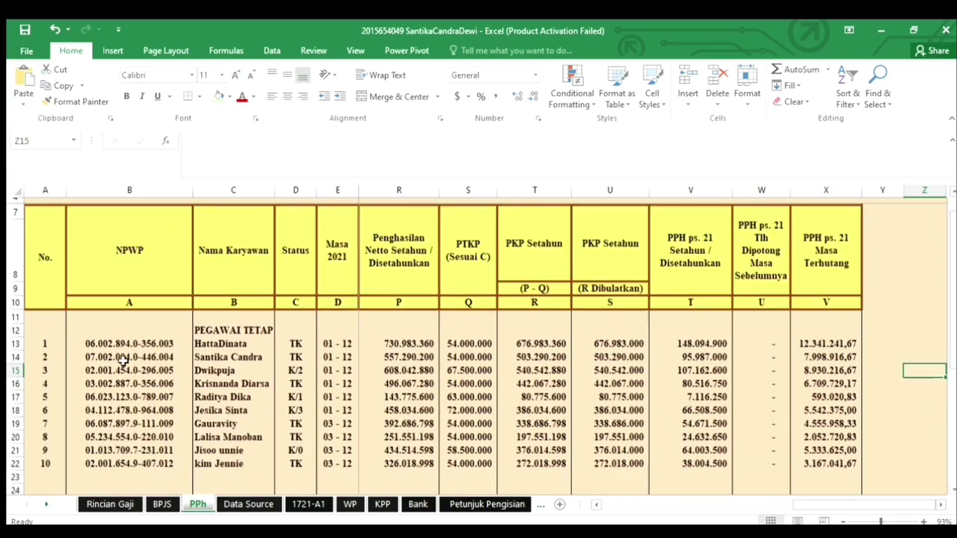
{"action": "scroll", "coordinate": [122, 359], "scroll_direction": "up", "scroll_amount": 2}
{"action": "left_click", "coordinate": [46, 324]}
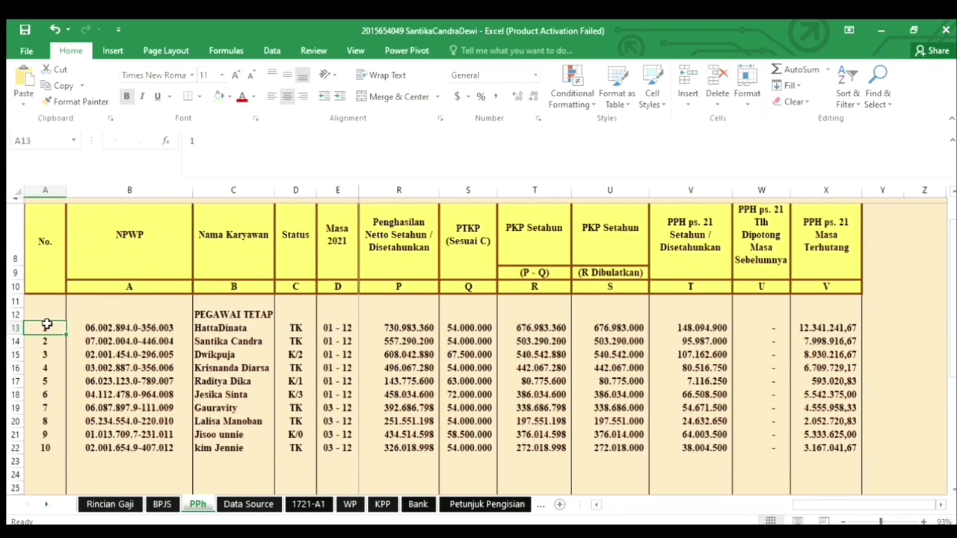
{"action": "left_click_drag", "start_coordinate": [47, 325], "coordinate": [823, 450]}
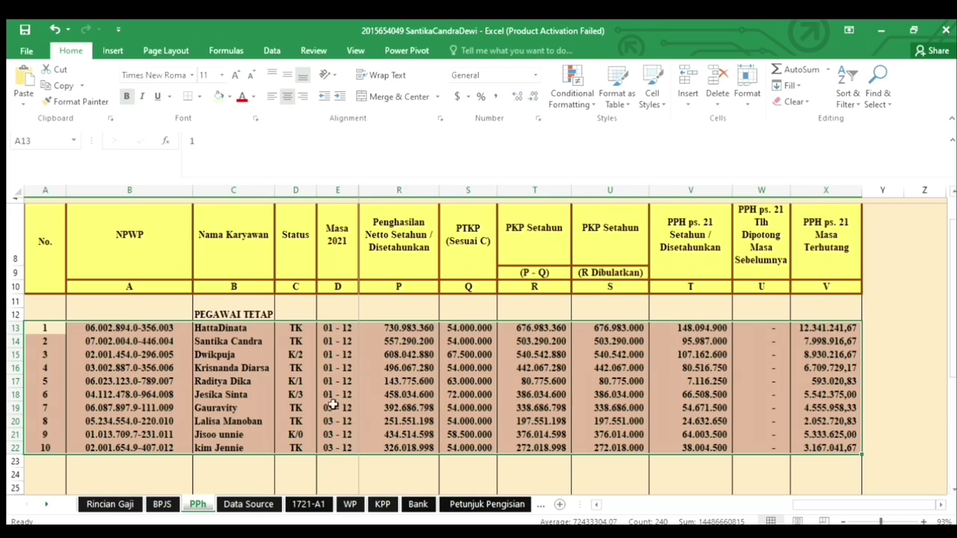
{"action": "left_click", "coordinate": [590, 471]}
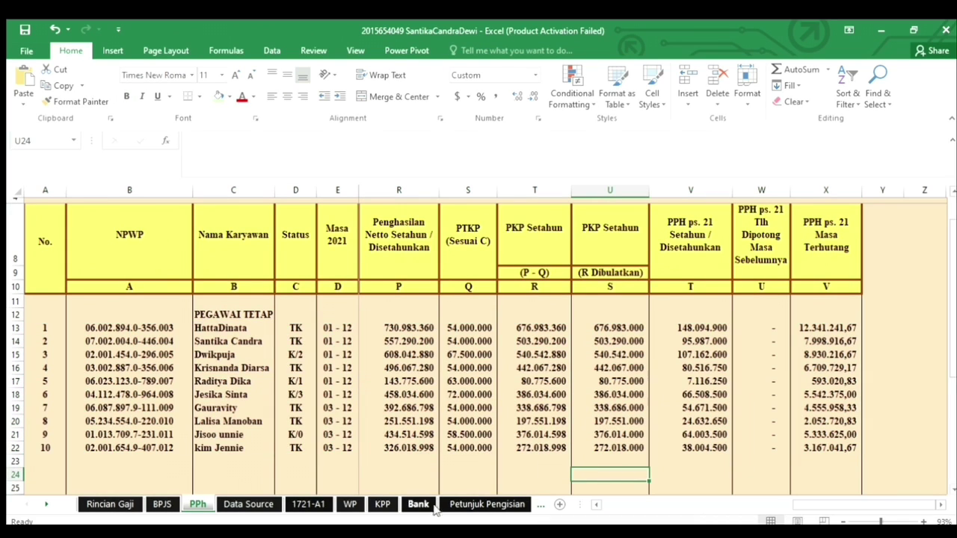
- Return to the 1721-A1 sheet and inspect the VLOOKUP arguments in the first NPWP field's formula without changing it
{"action": "left_click", "coordinate": [308, 505]}
{"action": "left_click", "coordinate": [358, 140]}
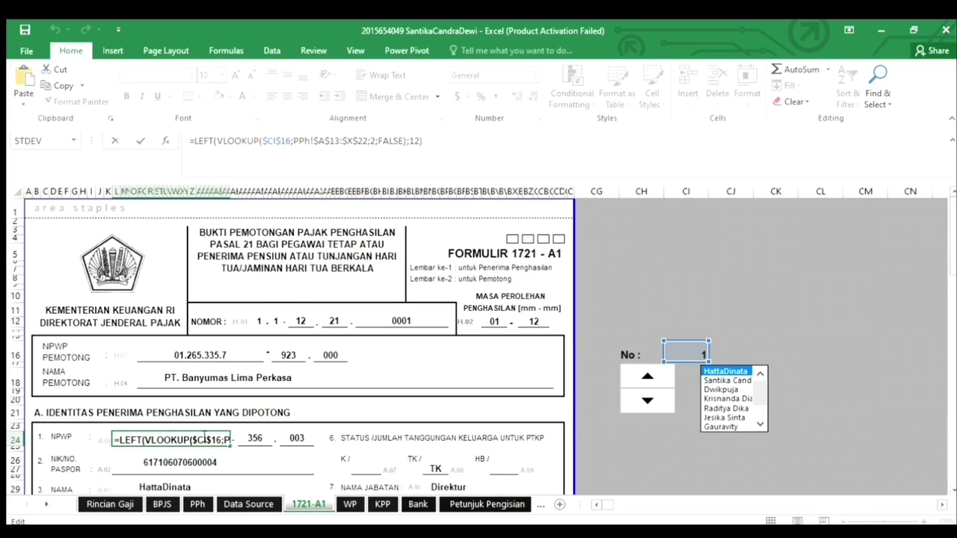
{"action": "key", "text": "Escape"}
- Examine the first employee's No and NPWP cells on the Rincian Gaji sheet to trace the lookup column
{"action": "left_click", "coordinate": [110, 504]}
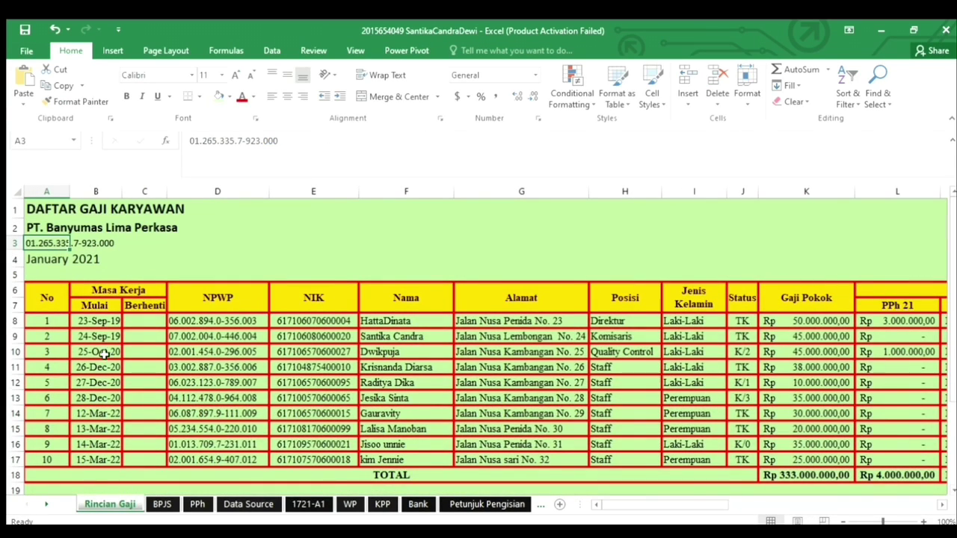
{"action": "left_click", "coordinate": [46, 323]}
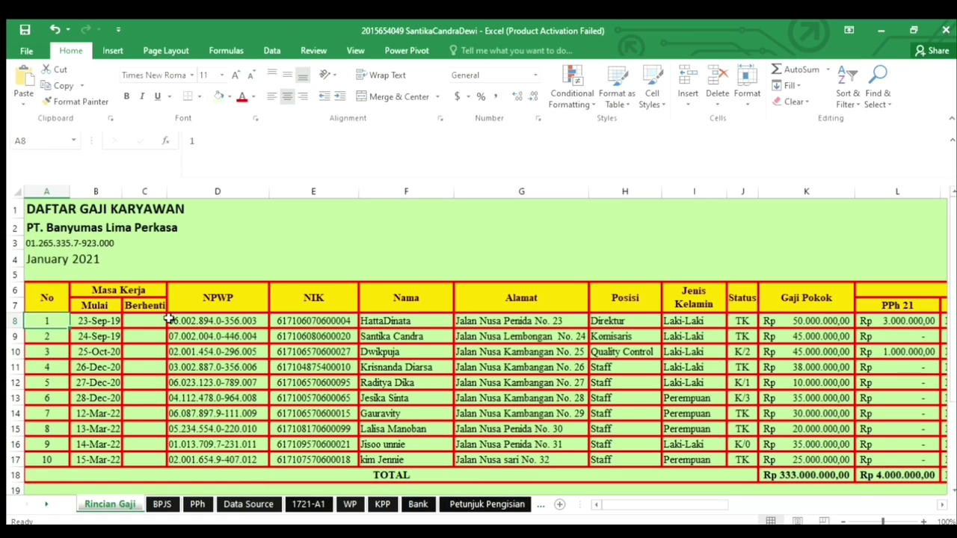
{"action": "left_click", "coordinate": [225, 321]}
{"action": "left_click", "coordinate": [48, 318]}
- Examine the LEFT function and its character count in the L24 formula on the 1721-A1 sheet, leaving it as is
{"action": "left_click", "coordinate": [308, 505]}
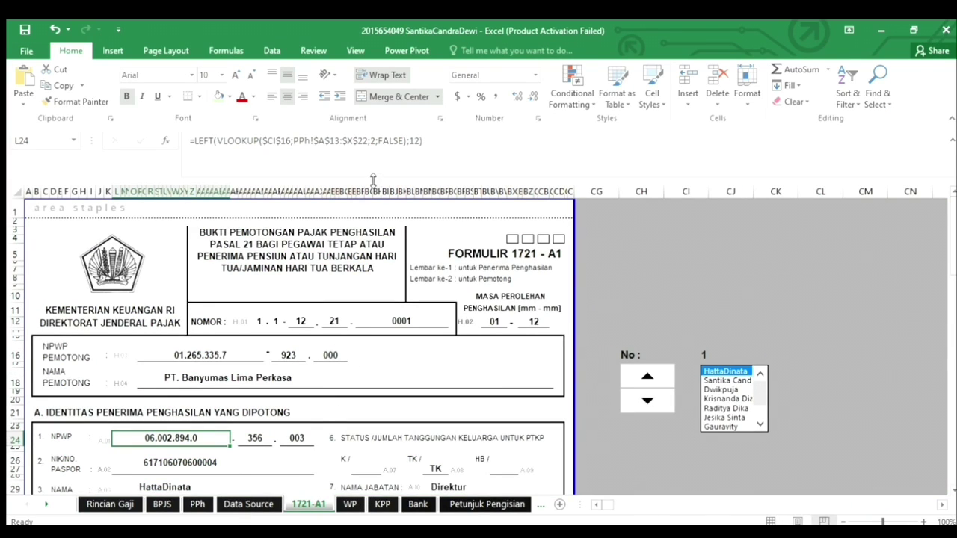
{"action": "left_click", "coordinate": [376, 142]}
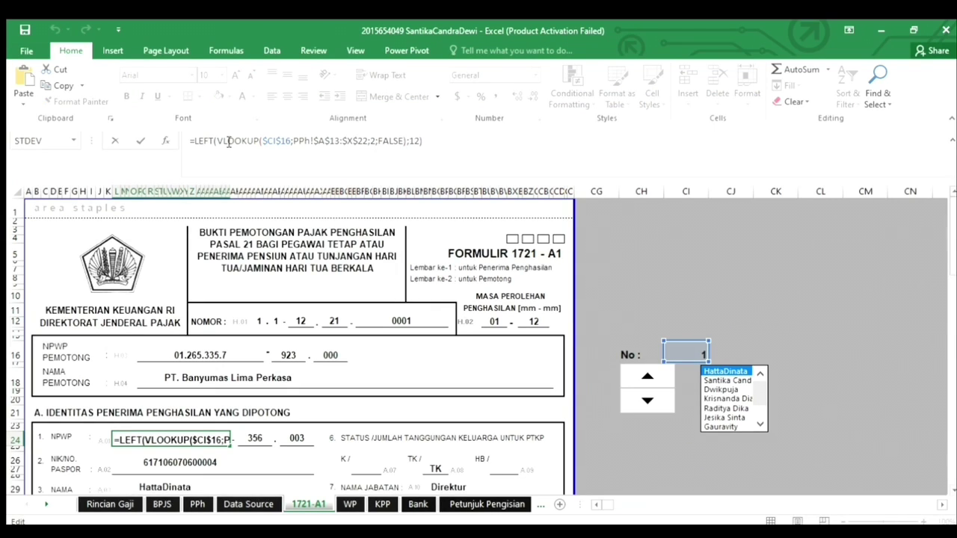
{"action": "left_click", "coordinate": [415, 153]}
{"action": "key", "text": "Escape"}
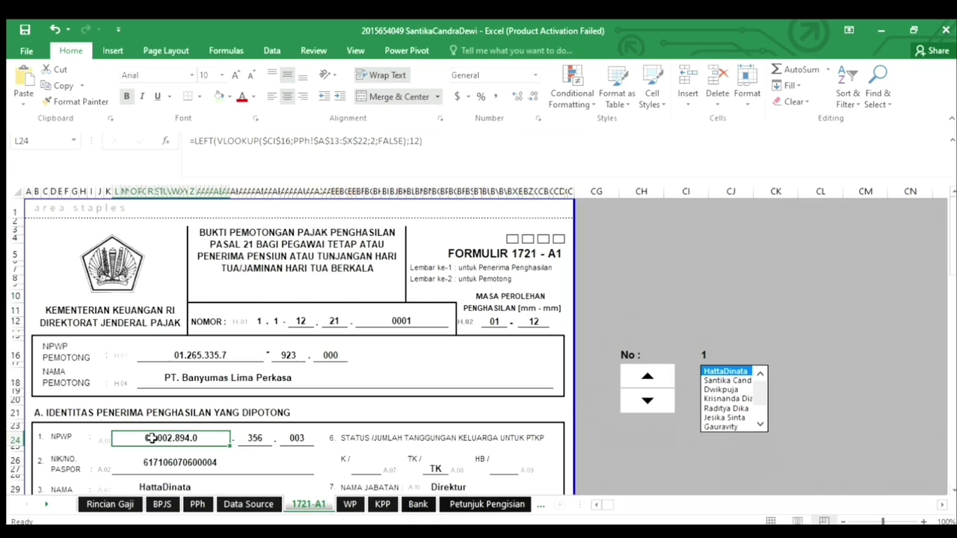
- Examine the MID formula in the NPWP's middle part (AI24), checking the source NPWP on the Rincian Gaji sheet
{"action": "left_click", "coordinate": [252, 440]}
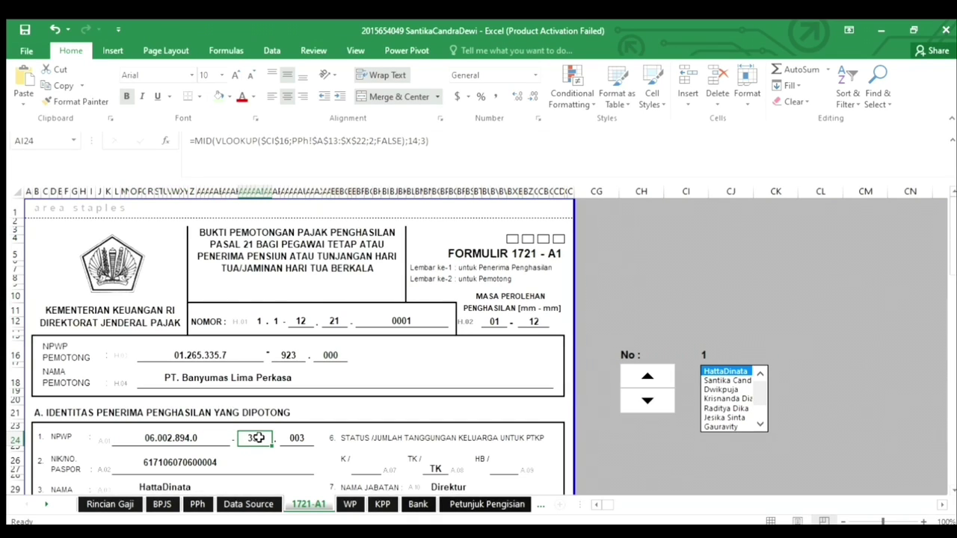
{"action": "left_click", "coordinate": [110, 505]}
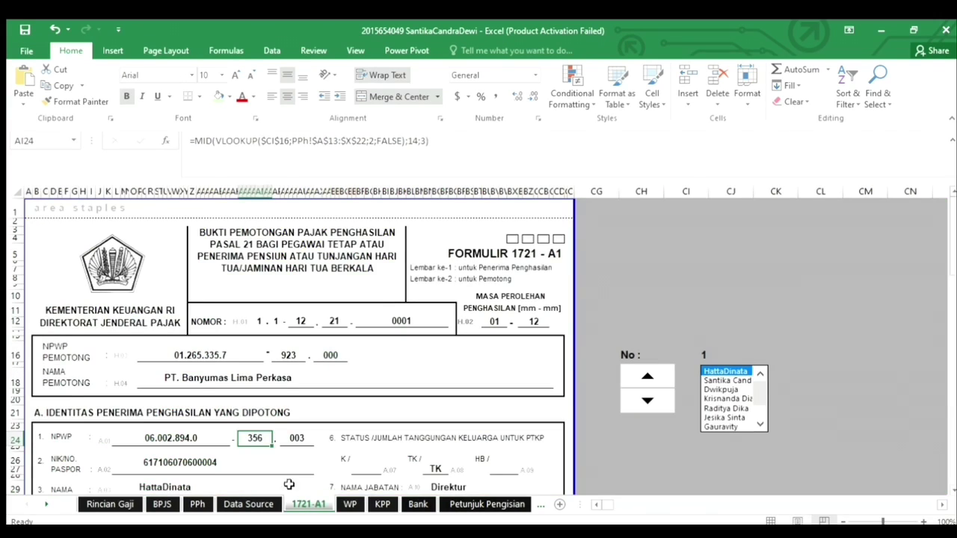
{"action": "left_click", "coordinate": [308, 504]}
{"action": "left_click", "coordinate": [414, 142]}
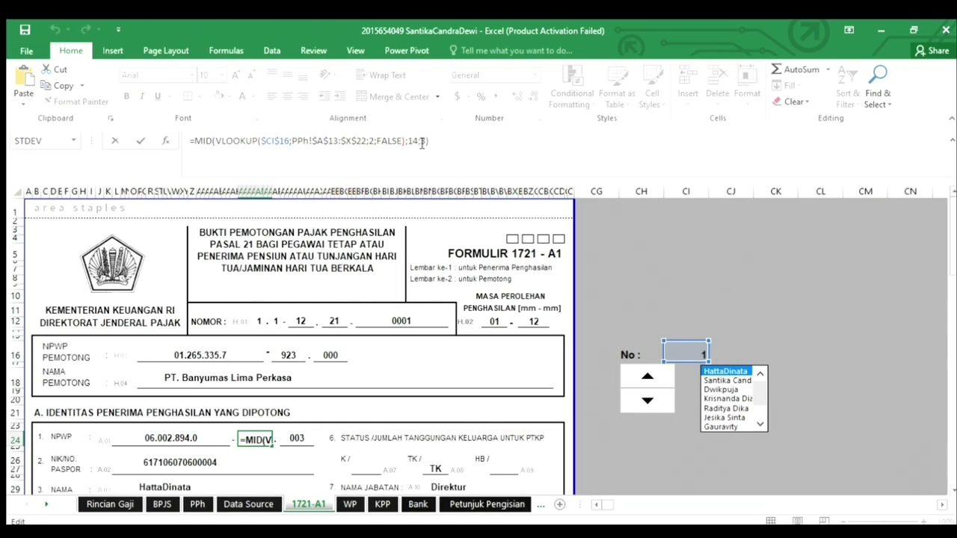
{"action": "left_click", "coordinate": [426, 143]}
{"action": "key", "text": "Return"}
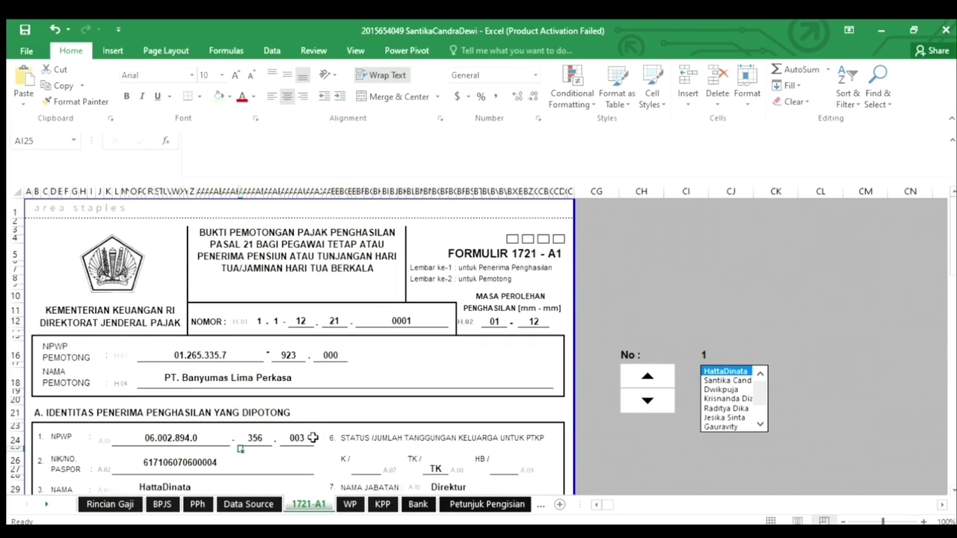
- Examine the RIGHT formula in the NPWP's last part (AQ24), comparing it with the NPWP column on Rincian Gaji
{"action": "left_click", "coordinate": [303, 438]}
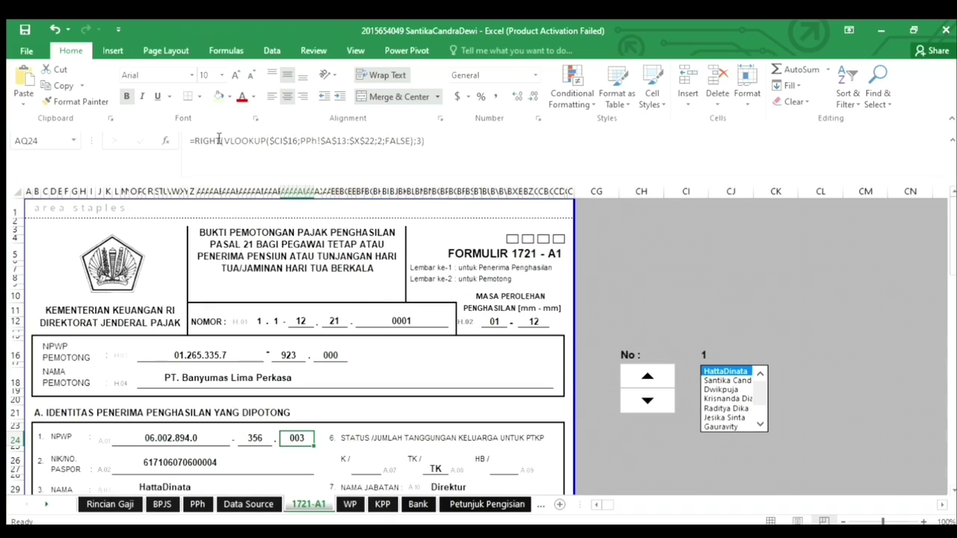
{"action": "left_click", "coordinate": [123, 504]}
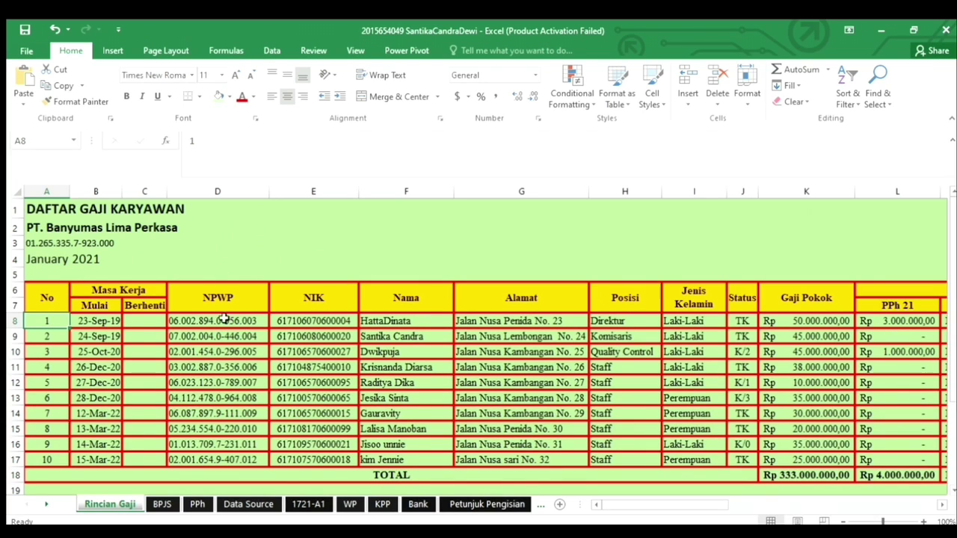
{"action": "left_click", "coordinate": [290, 502]}
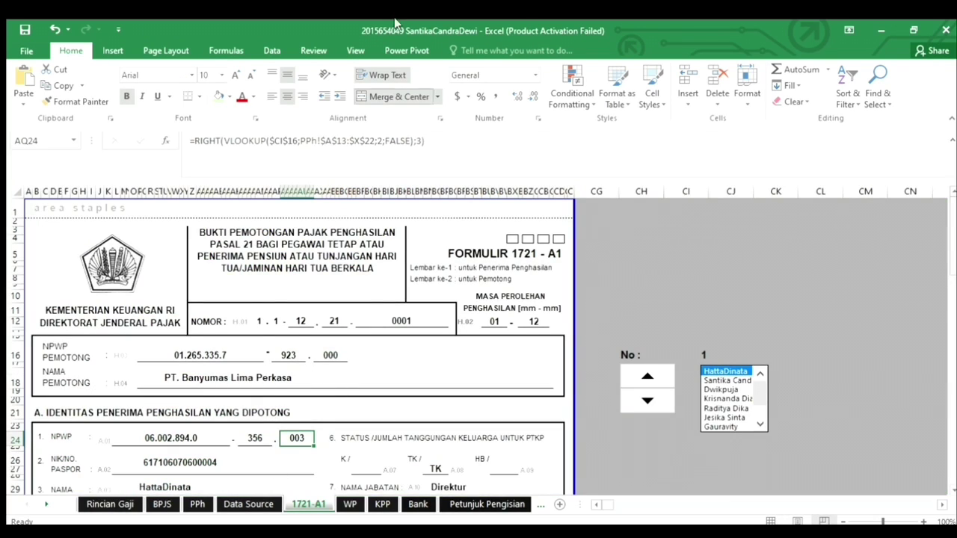
{"action": "left_click", "coordinate": [421, 142]}
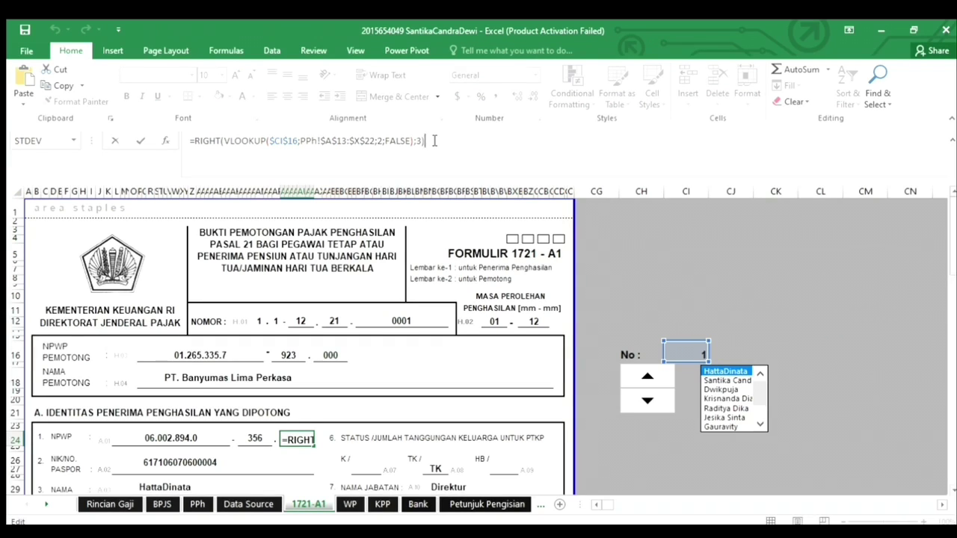
{"action": "key", "text": "Return"}
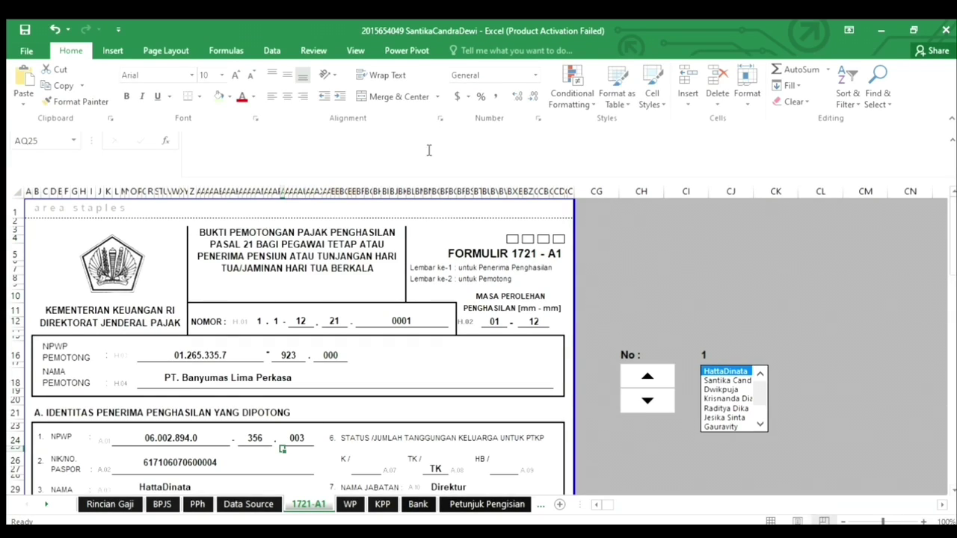
- Examine the VLOOKUP formula in the NIK/No. Paspor field (Q26), checking its source table on the Rincian Gaji sheet
{"action": "left_click", "coordinate": [236, 466]}
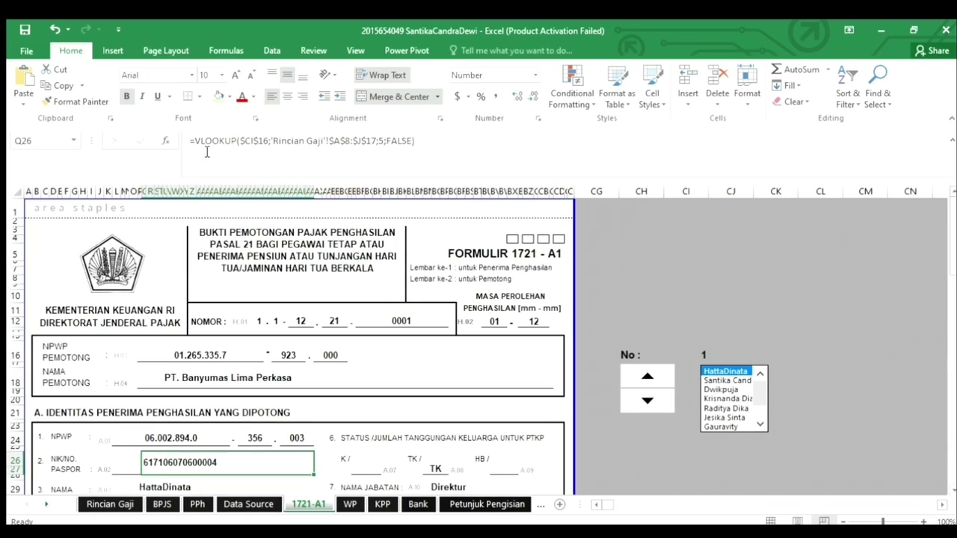
{"action": "left_click", "coordinate": [258, 141]}
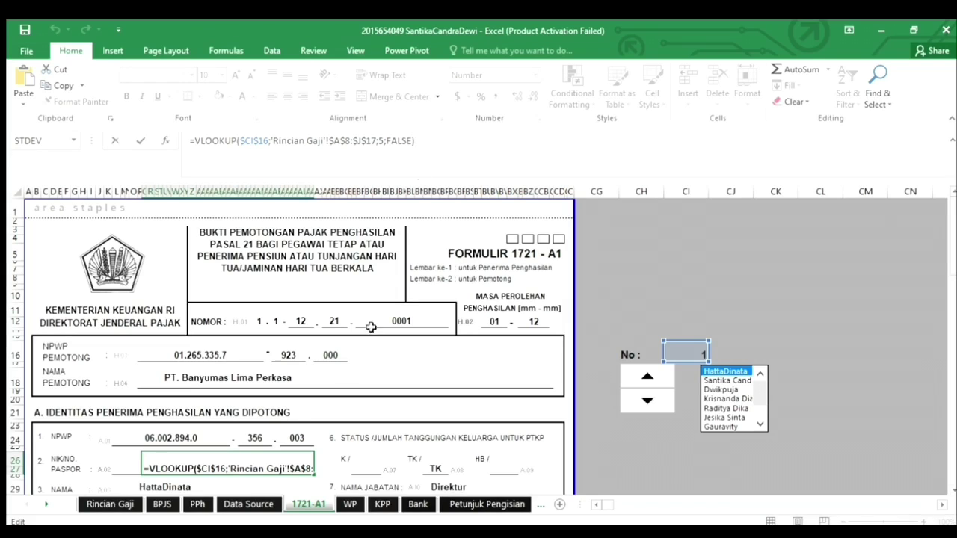
{"action": "left_click", "coordinate": [105, 505]}
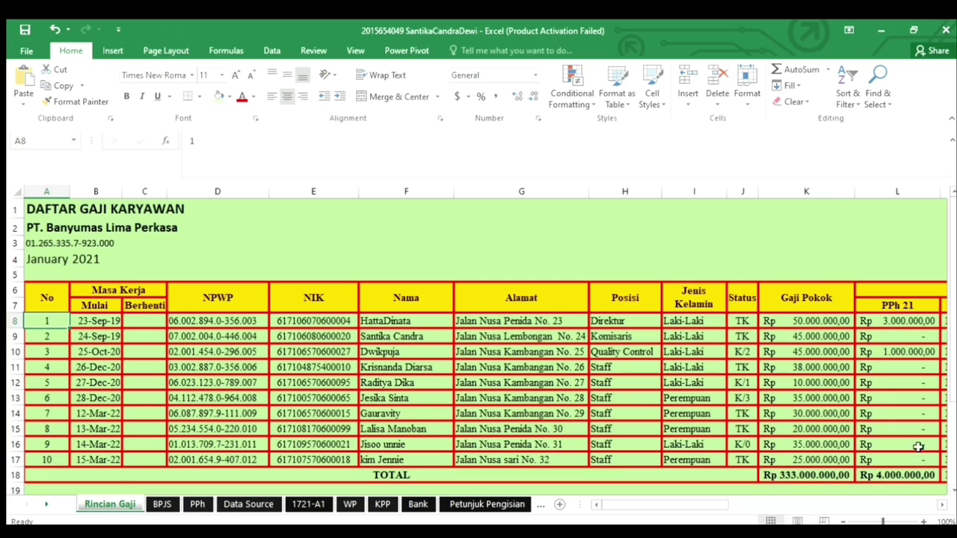
{"action": "left_click_drag", "start_coordinate": [49, 320], "coordinate": [423, 441]}
{"action": "left_click", "coordinate": [659, 492]}
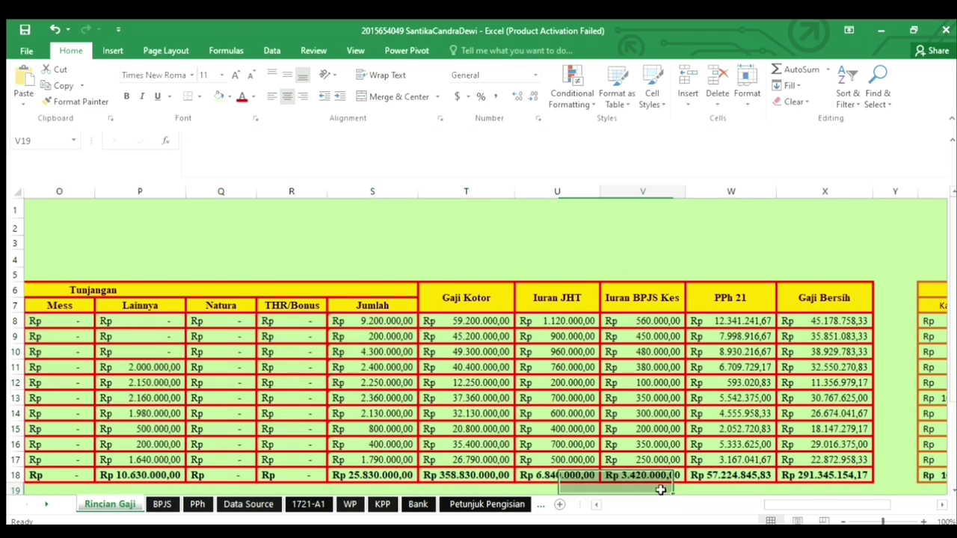
{"action": "left_click", "coordinate": [308, 503]}
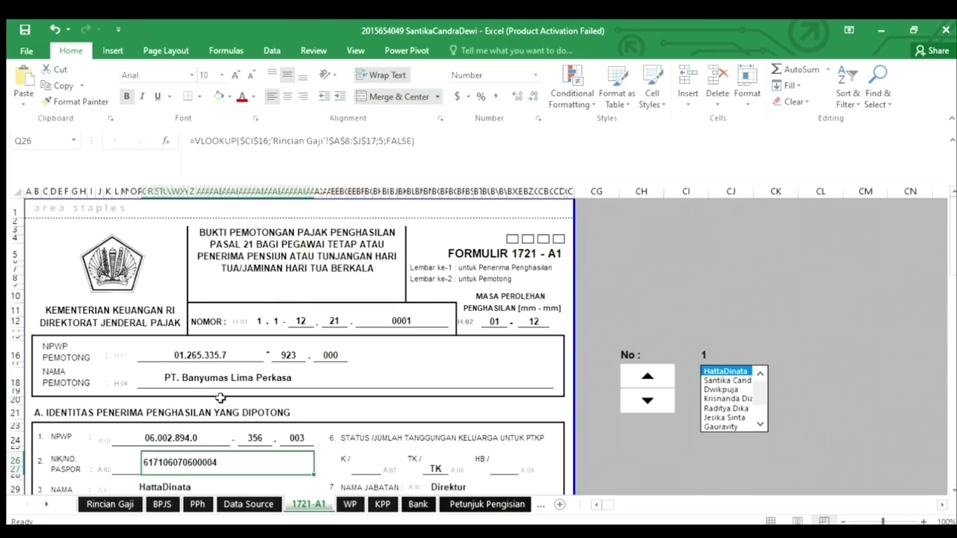
- Examine column index 5 in the Q26 formula, tracing it from the No column to the NIK column on Rincian Gaji
{"action": "left_click", "coordinate": [382, 141]}
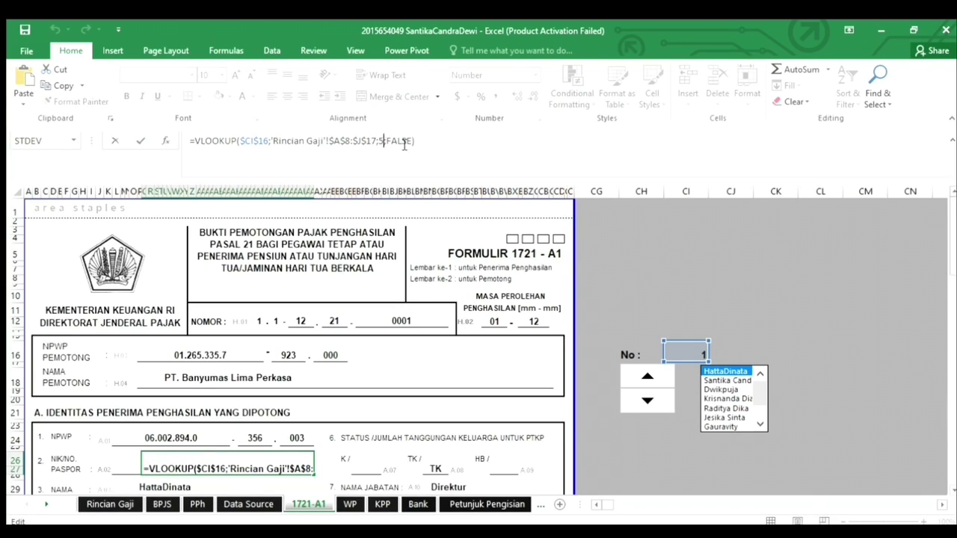
{"action": "key", "text": "Return"}
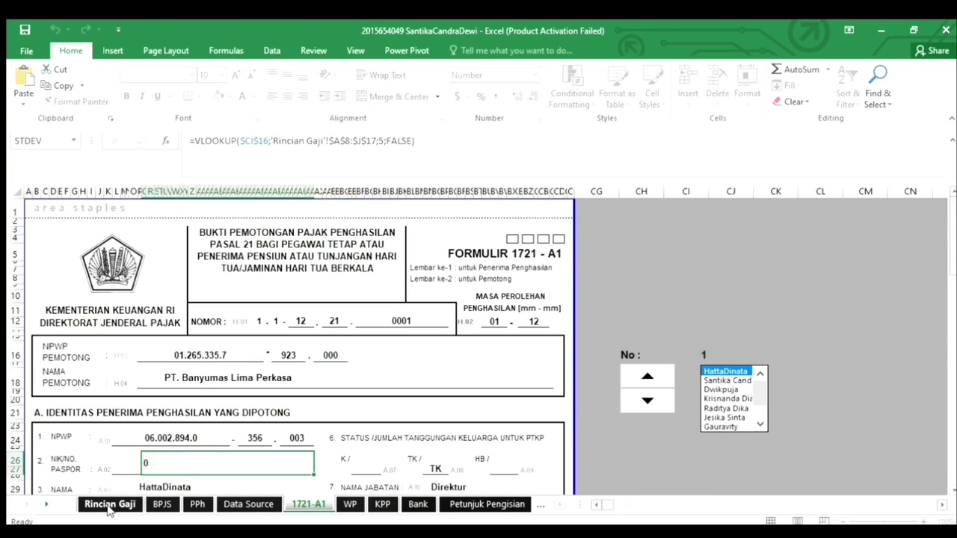
{"action": "left_click", "coordinate": [110, 504]}
{"action": "left_click_drag", "start_coordinate": [763, 506], "coordinate": [579, 494]}
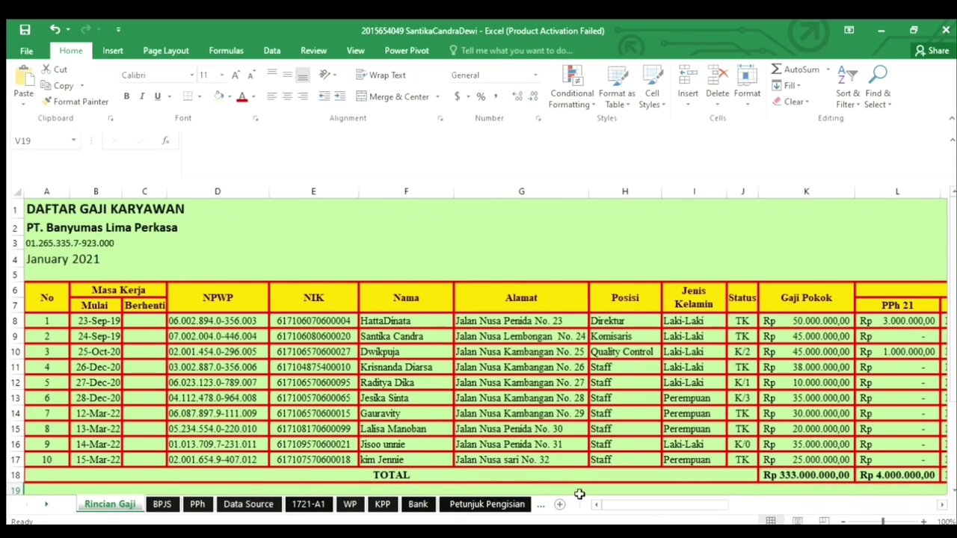
{"action": "left_click", "coordinate": [41, 321]}
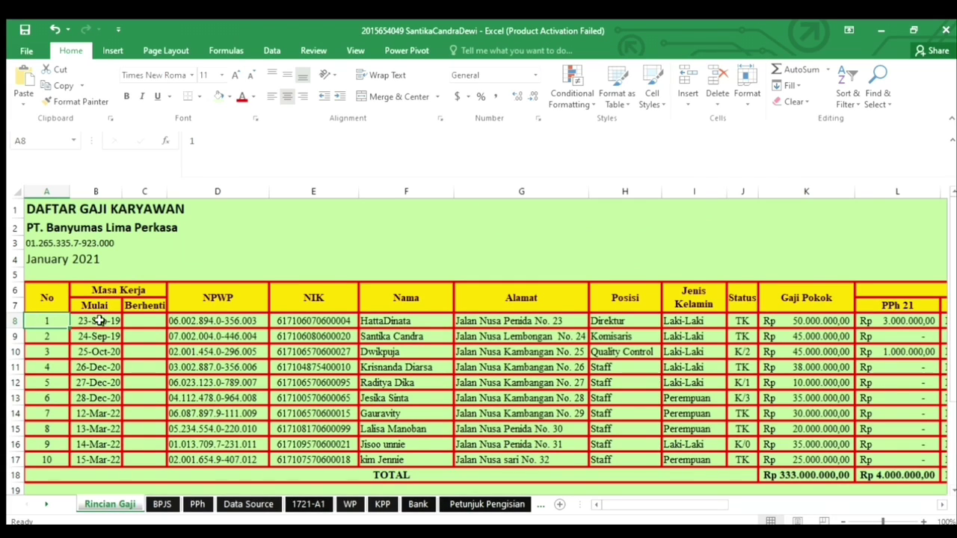
{"action": "left_click", "coordinate": [303, 323]}
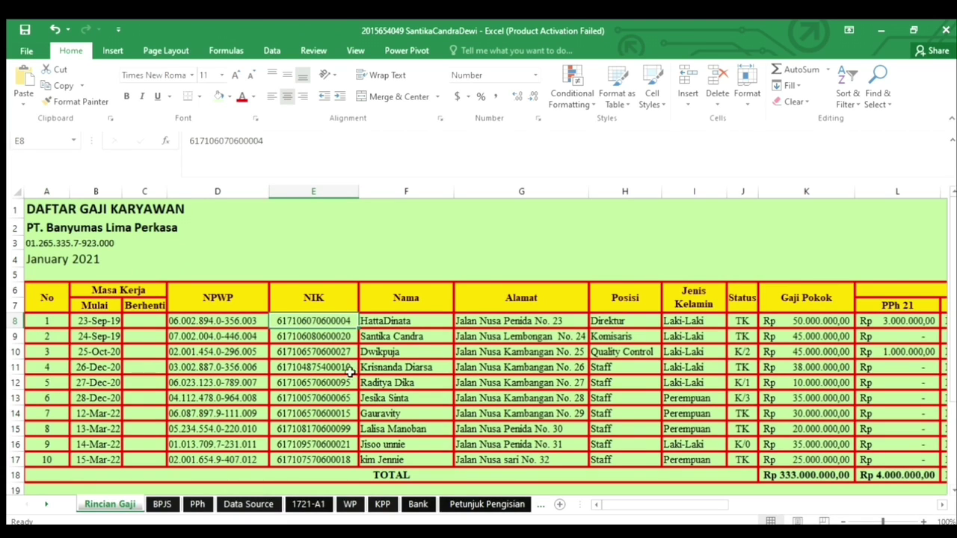
- Review the NIK/No. Paspor formula on the 1721-A1 sheet through its closing FALSE argument
{"action": "left_click", "coordinate": [307, 505]}
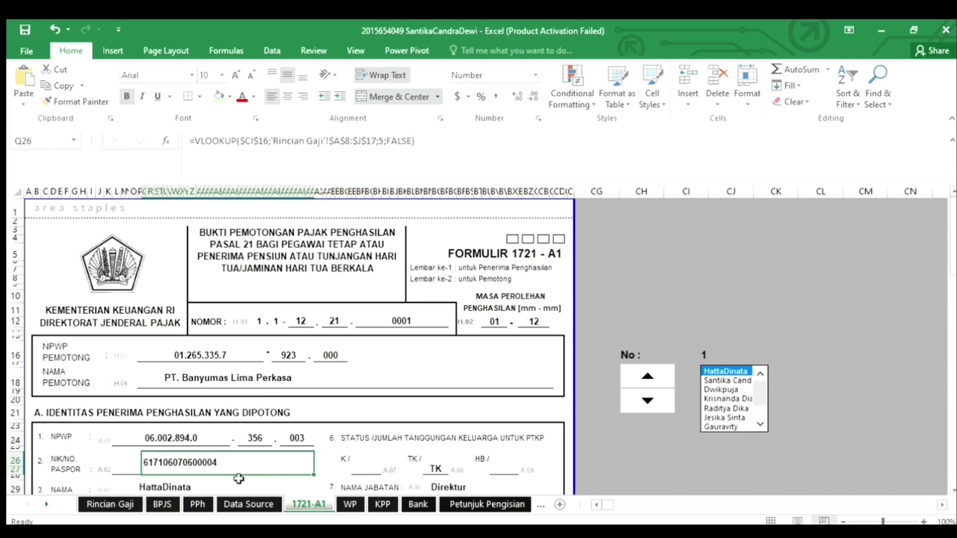
{"action": "scroll", "coordinate": [238, 463], "scroll_direction": "down", "scroll_amount": 2}
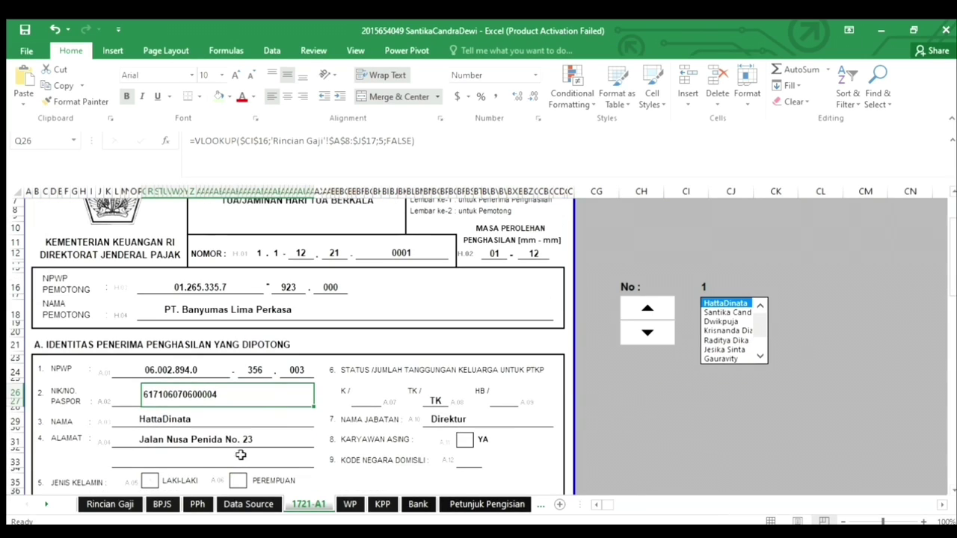
{"action": "left_click", "coordinate": [423, 142]}
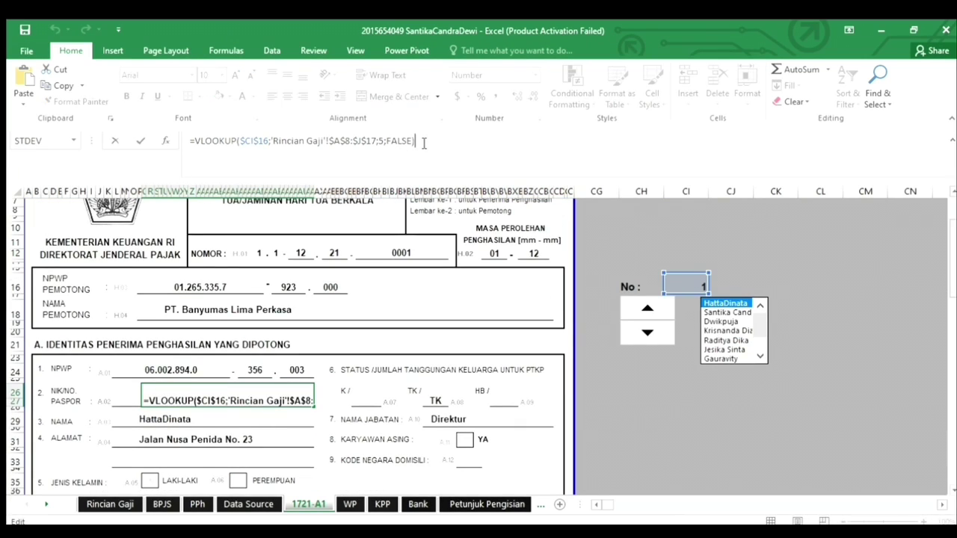
{"action": "key", "text": "Return"}
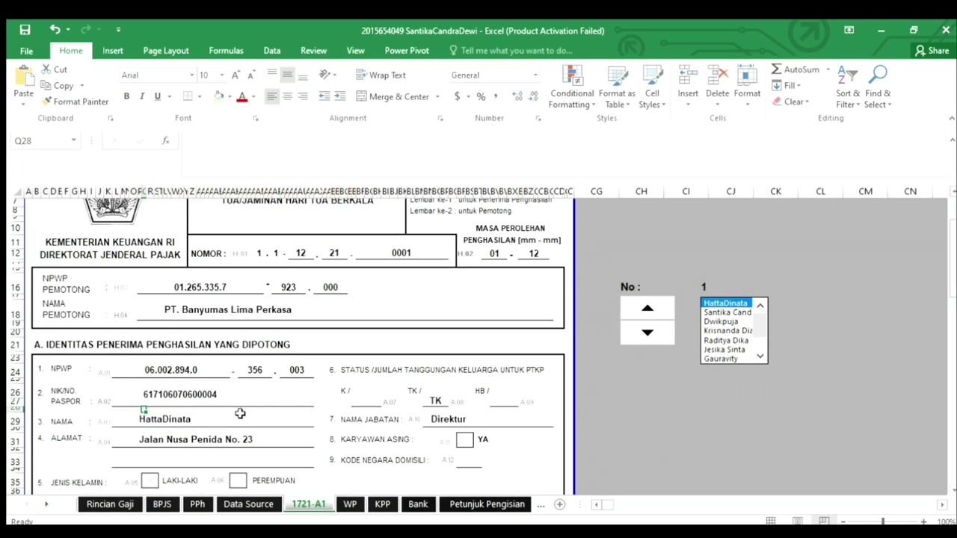
{"action": "left_click", "coordinate": [216, 402]}
- Examine the Nama field's VLOOKUP formula (L29) and its column index 6, comparing it with the Nama column on Rincian Gaji
{"action": "left_click", "coordinate": [187, 420]}
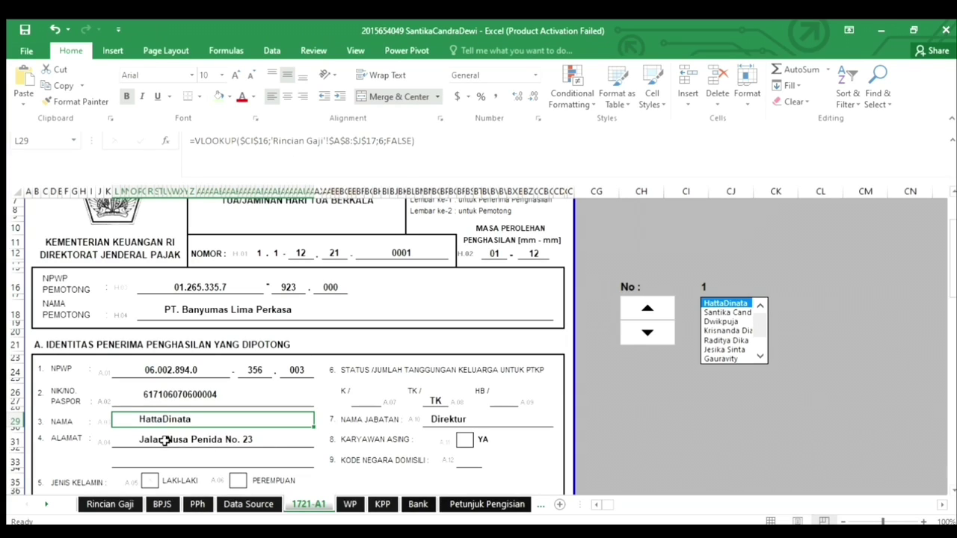
{"action": "left_click", "coordinate": [382, 142]}
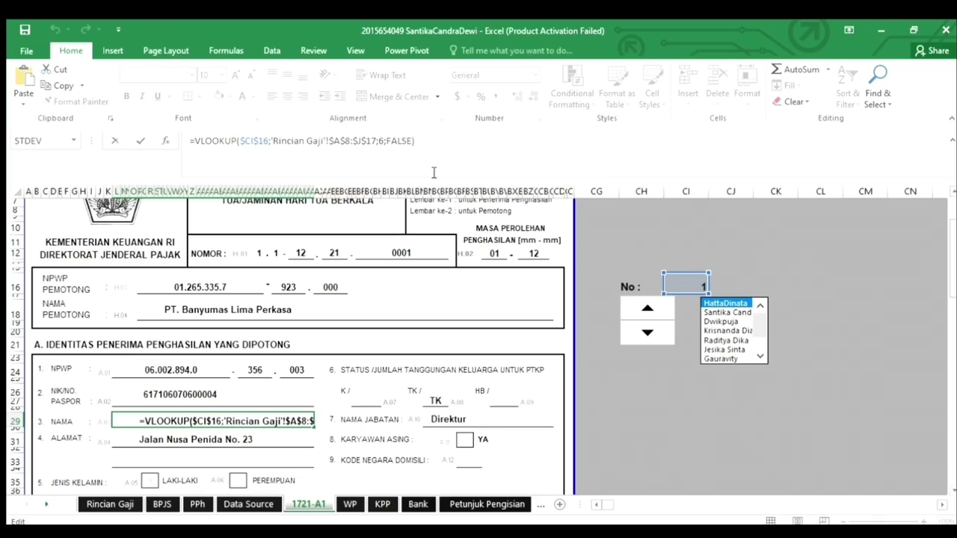
{"action": "key", "text": "Escape"}
{"action": "left_click", "coordinate": [110, 504]}
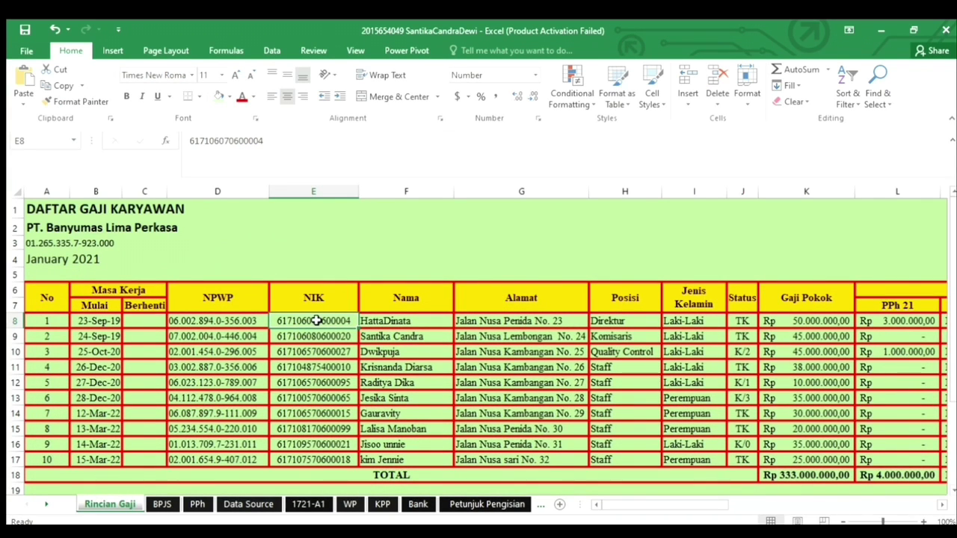
{"action": "left_click", "coordinate": [378, 321]}
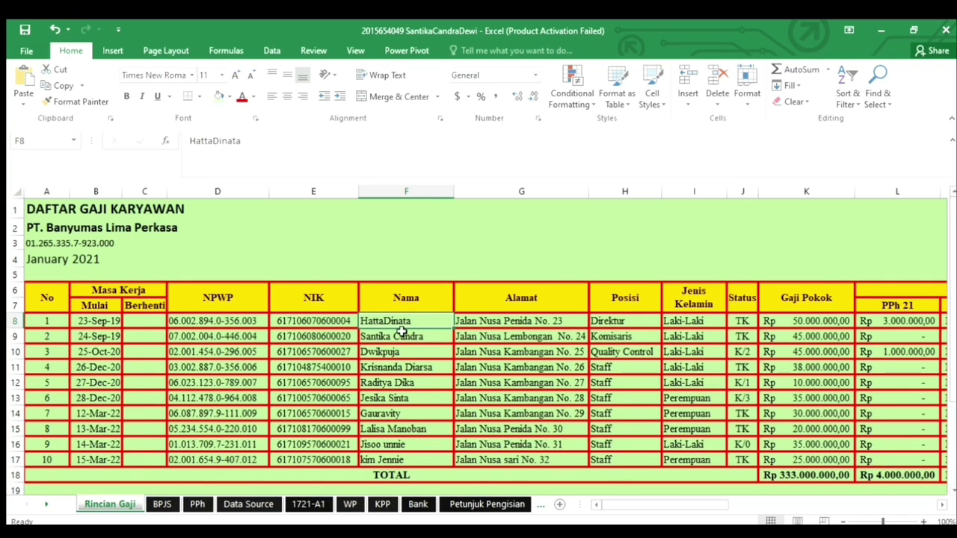
{"action": "left_click", "coordinate": [308, 504]}
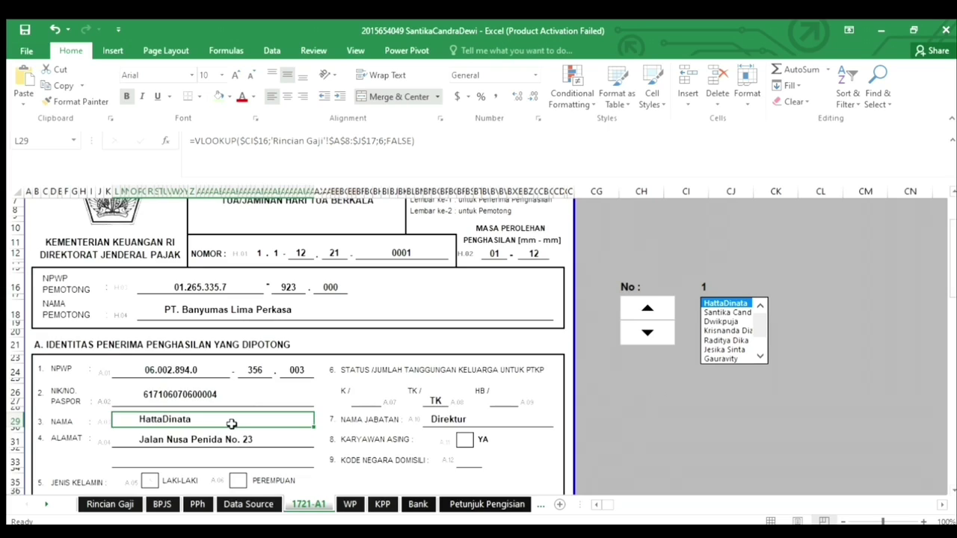
- Examine the Alamat field's VLOOKUP formula (L31) on the 1721-A1 sheet, including its column index 7
{"action": "scroll", "coordinate": [232, 423], "scroll_direction": "down", "scroll_amount": 1}
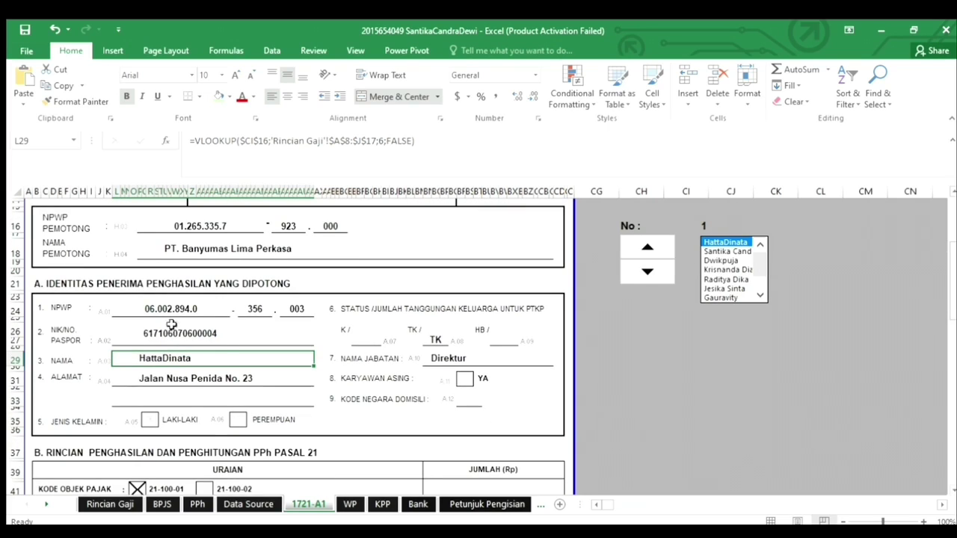
{"action": "left_click", "coordinate": [176, 380]}
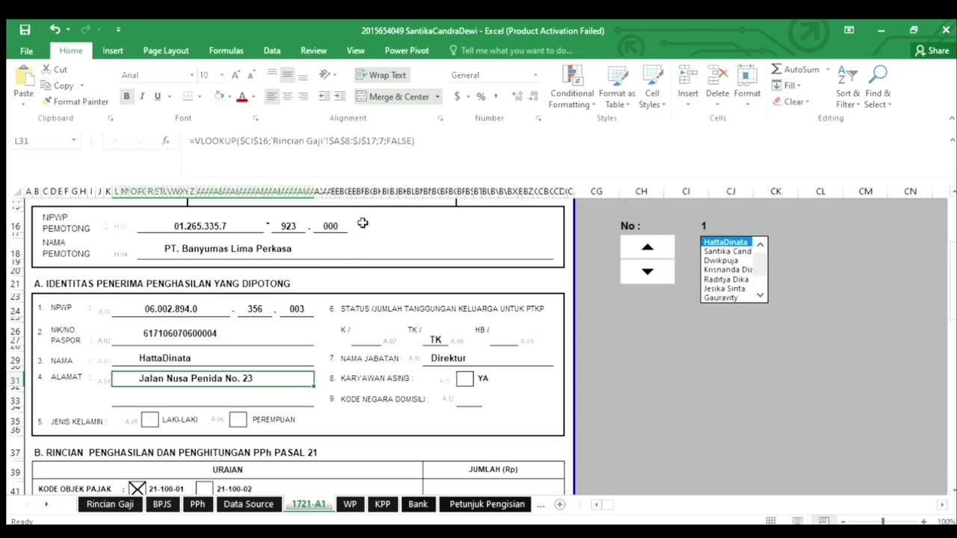
{"action": "left_click", "coordinate": [382, 142]}
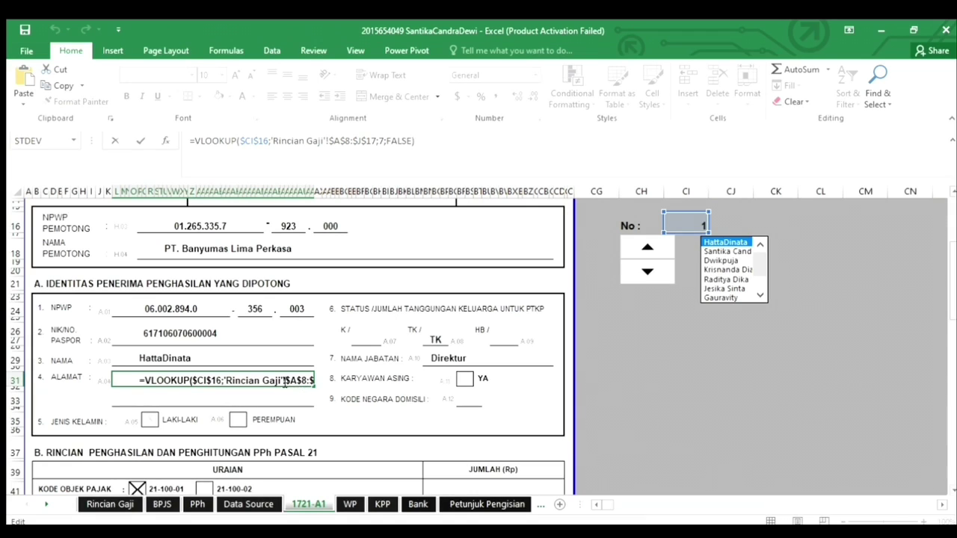
{"action": "key", "text": "Return"}
{"action": "left_click", "coordinate": [171, 382]}
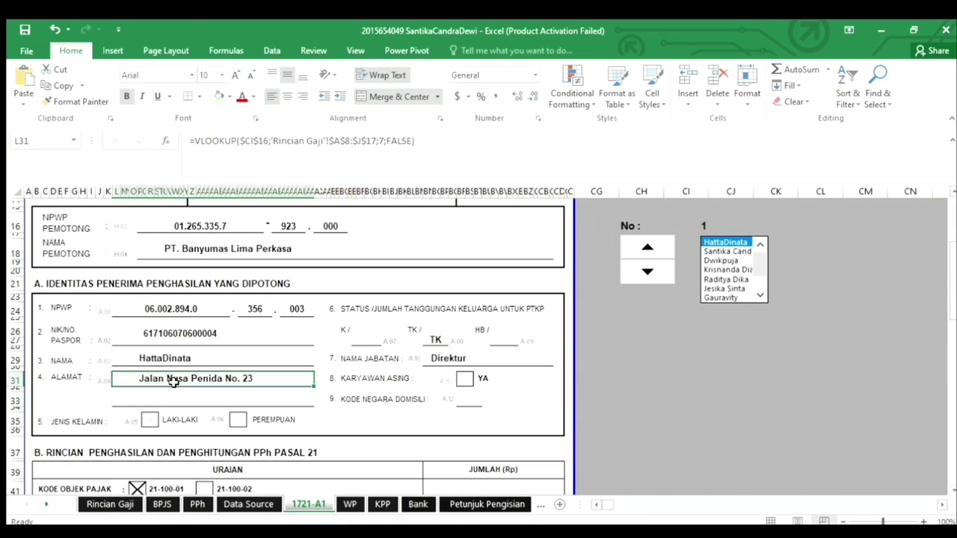
- Examine the IF and VLOOKUP formula behind the Laki-Laki box (Q35), including its "X" and blank results
{"action": "left_click", "coordinate": [149, 422]}
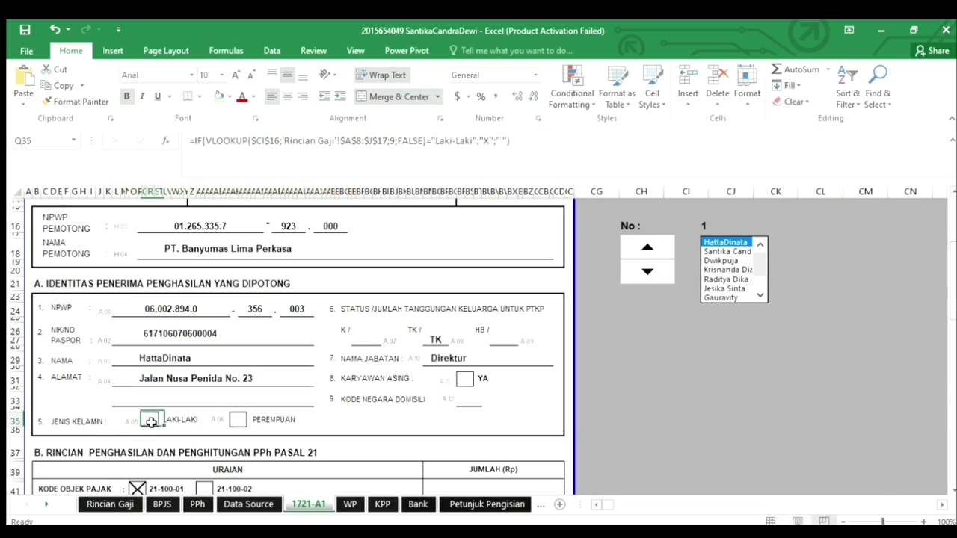
{"action": "left_click", "coordinate": [239, 421]}
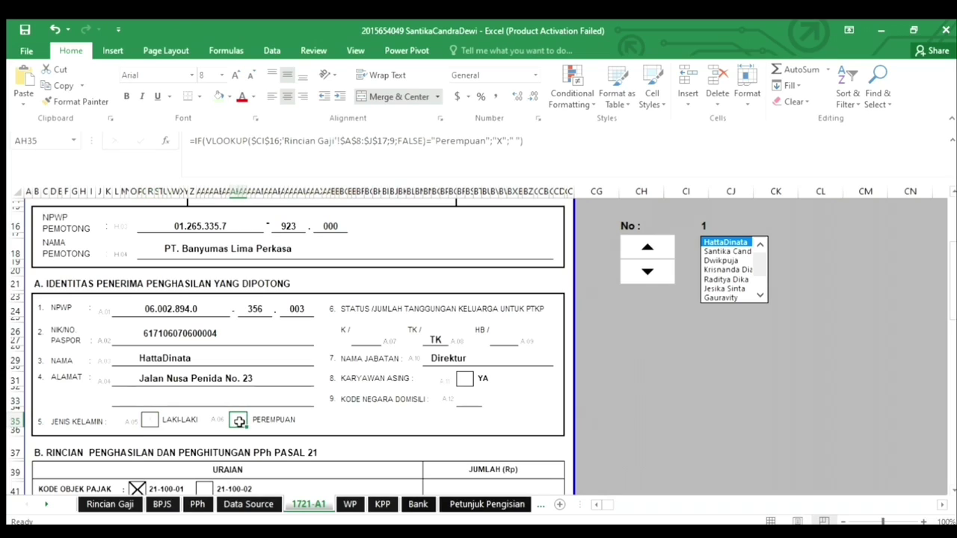
{"action": "left_click", "coordinate": [149, 421]}
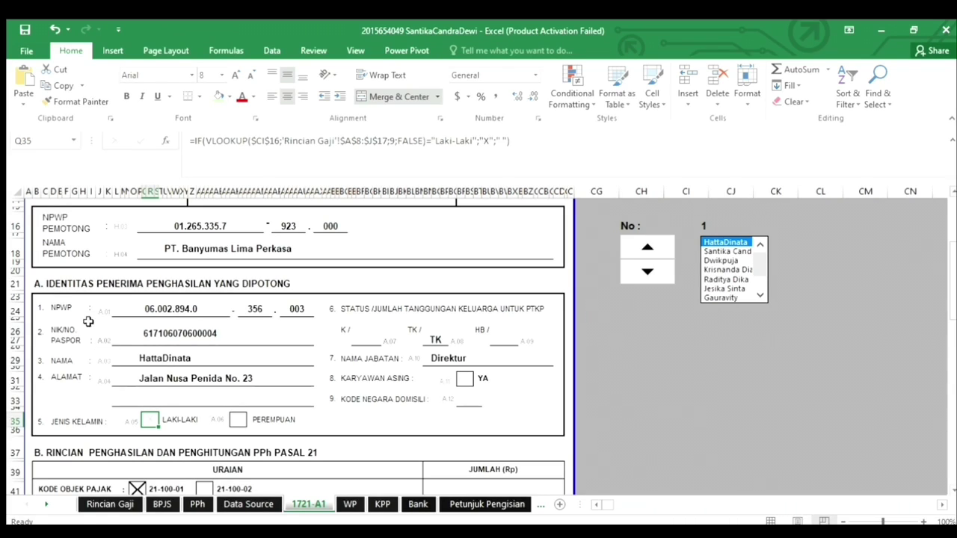
{"action": "left_click", "coordinate": [432, 148]}
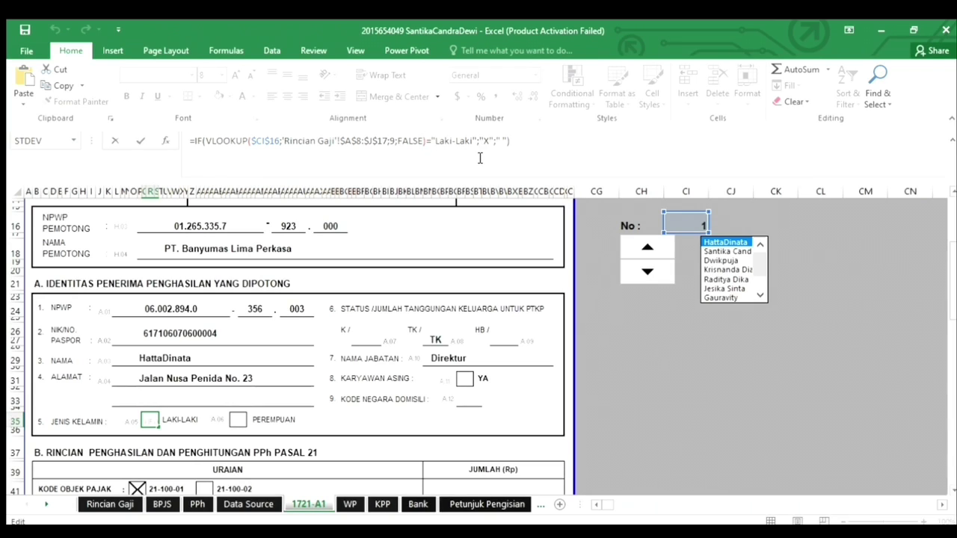
{"action": "left_click", "coordinate": [517, 145]}
{"action": "key", "text": "Return"}
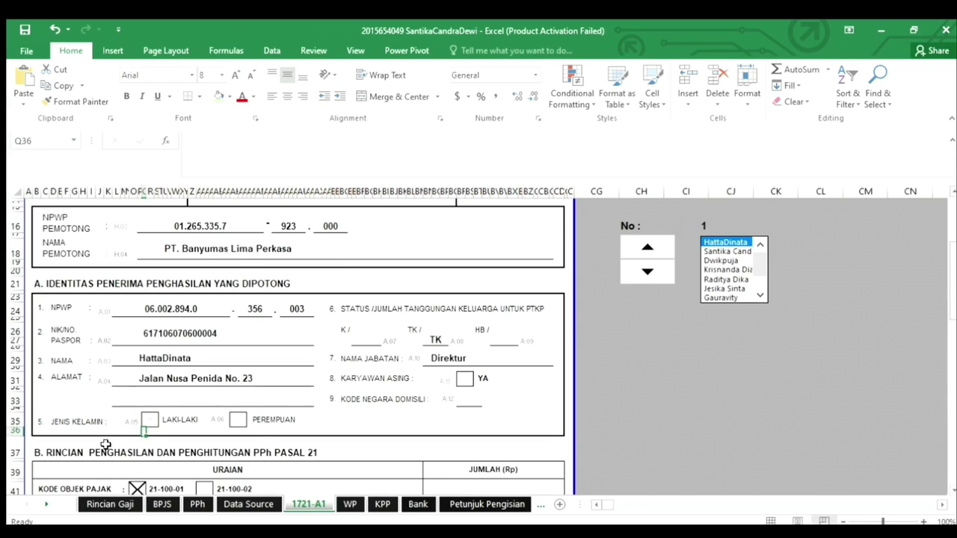
- Compare the Laki-Laki and Perempuan box formulas (Q35 and AH35), checking the Jenis Kelamin column on Rincian Gaji
{"action": "left_click", "coordinate": [151, 420]}
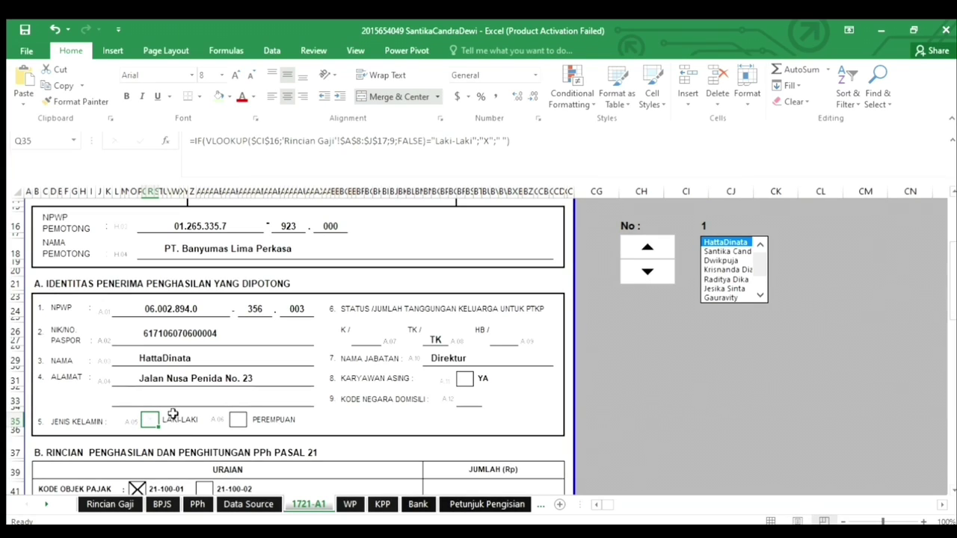
{"action": "left_click", "coordinate": [236, 421]}
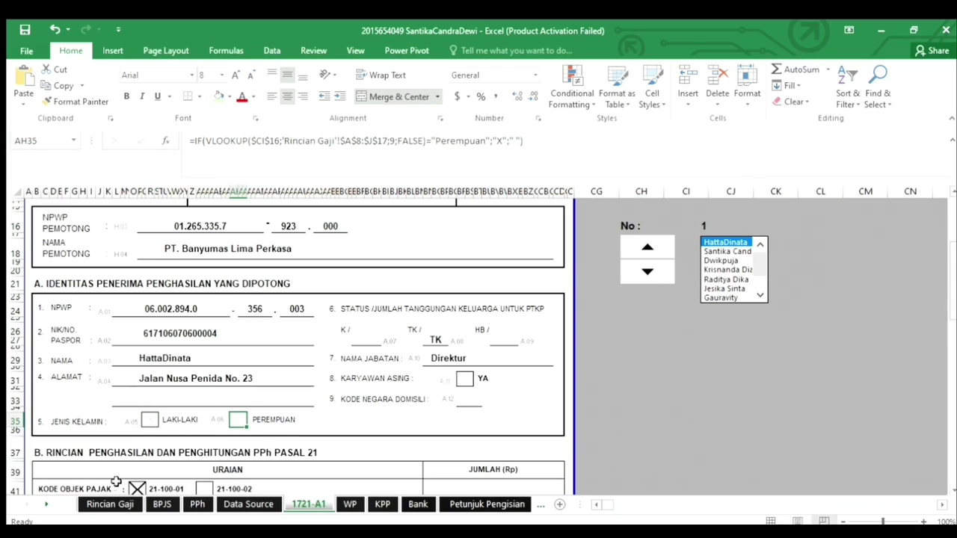
{"action": "left_click", "coordinate": [107, 504]}
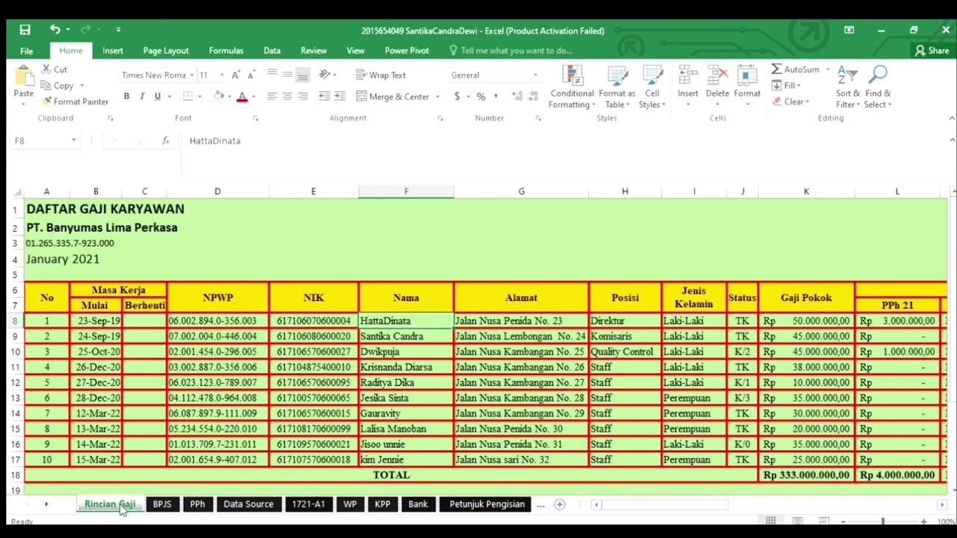
- Advance the 1721-A1 form to employee number 6 to test the Perempuan box
{"action": "left_click", "coordinate": [303, 505]}
{"action": "left_click", "coordinate": [648, 250]}
{"action": "left_click", "coordinate": [650, 251]}
{"action": "left_click", "coordinate": [650, 251]}
{"action": "left_click", "coordinate": [651, 251]}
{"action": "left_click", "coordinate": [649, 250]}
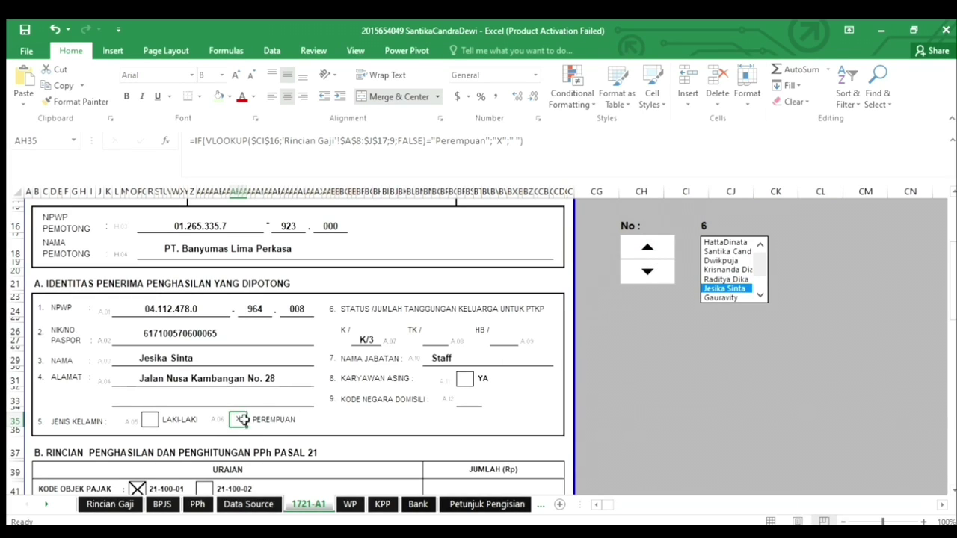
- Step through more employees on the 1721-A1 form, ending back at employee number 1
{"action": "left_click", "coordinate": [649, 246]}
{"action": "left_click", "coordinate": [648, 246]}
{"action": "left_click", "coordinate": [649, 272]}
{"action": "left_click", "coordinate": [649, 272]}
{"action": "left_click", "coordinate": [648, 272]}
{"action": "left_click", "coordinate": [647, 272]}
{"action": "left_click", "coordinate": [647, 272]}
{"action": "left_click", "coordinate": [647, 273]}
{"action": "left_click", "coordinate": [647, 272]}
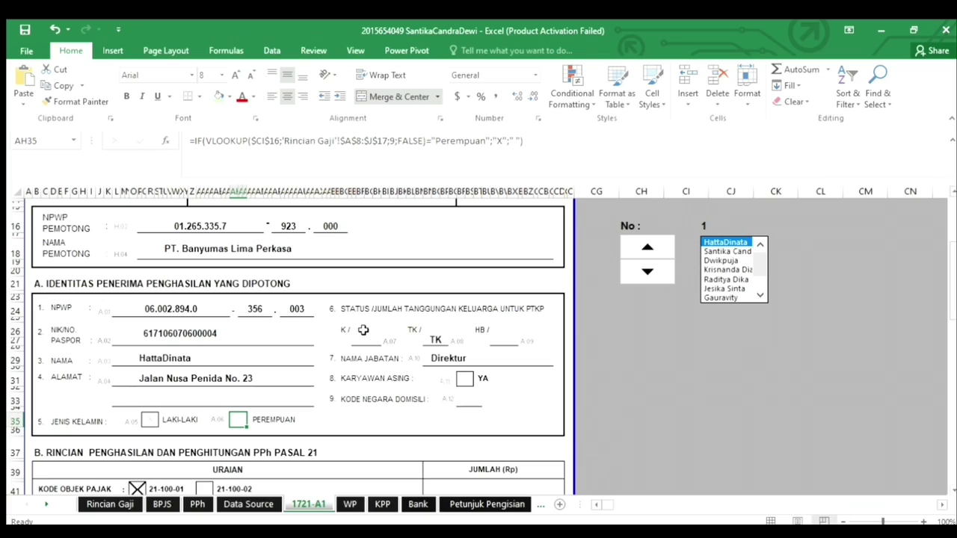
- Compare the IF, LEFT and VLOOKUP formulas behind the K/ and TK/ status fields (BE26 and BN26)
{"action": "left_click", "coordinate": [366, 334]}
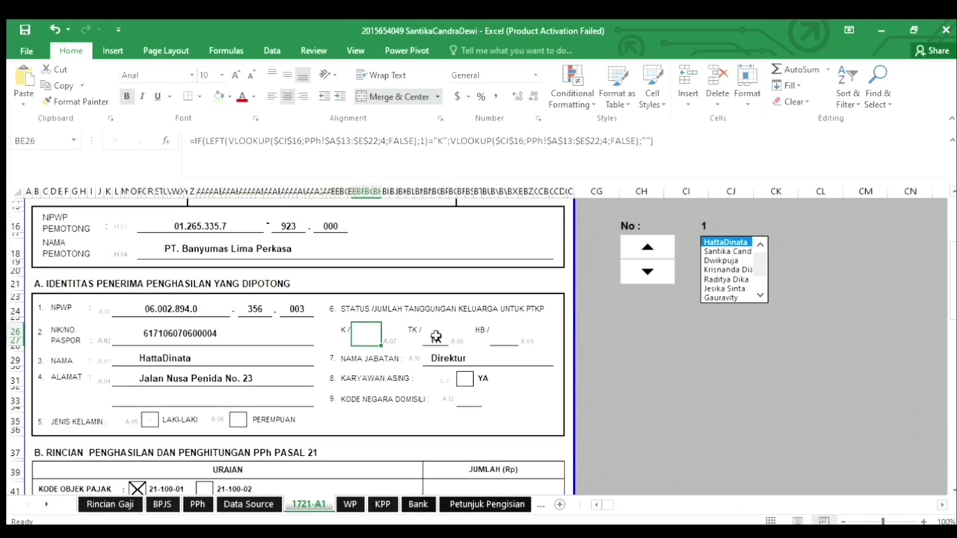
{"action": "left_click", "coordinate": [435, 336]}
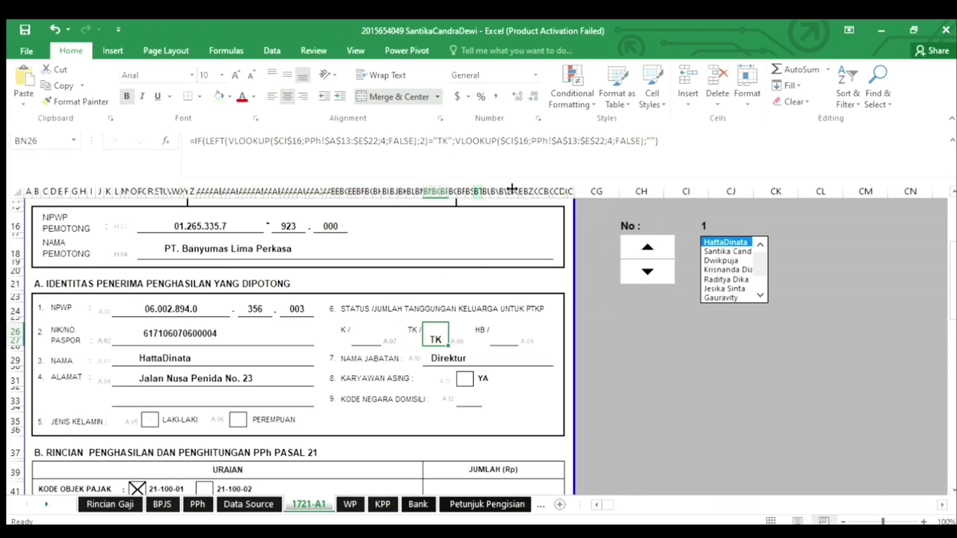
{"action": "left_click", "coordinate": [358, 329]}
- Step the 1721-A1 form through employees 3 and 4 to test the K/ and TK/ fields, ending back at employee number 1
{"action": "left_click", "coordinate": [644, 247]}
{"action": "left_click", "coordinate": [645, 246]}
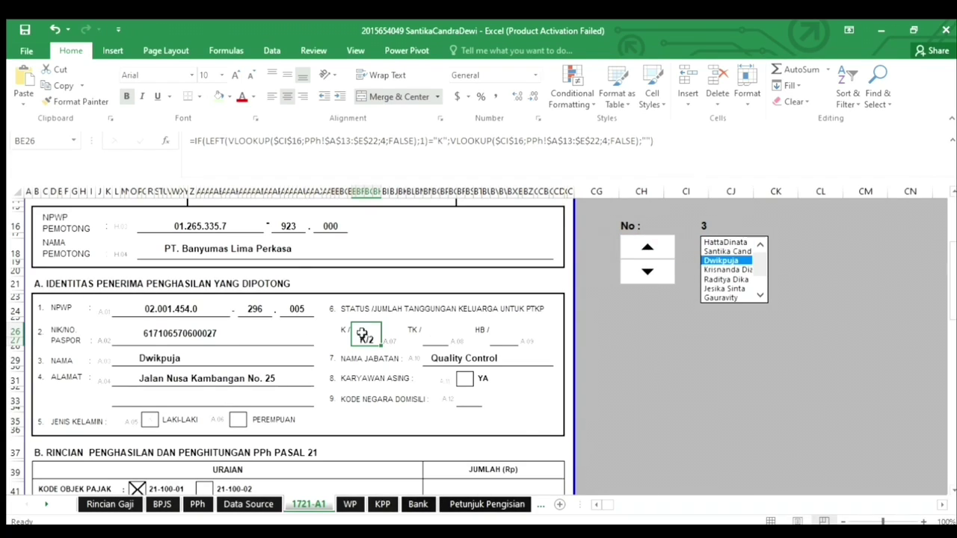
{"action": "left_click", "coordinate": [431, 337]}
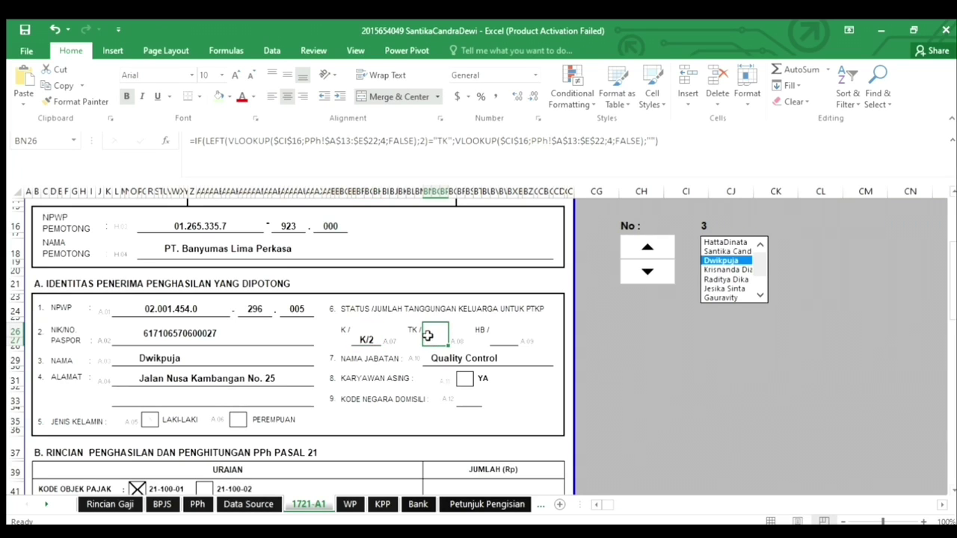
{"action": "left_click", "coordinate": [366, 337]}
{"action": "left_click", "coordinate": [647, 247]}
{"action": "left_click", "coordinate": [642, 274]}
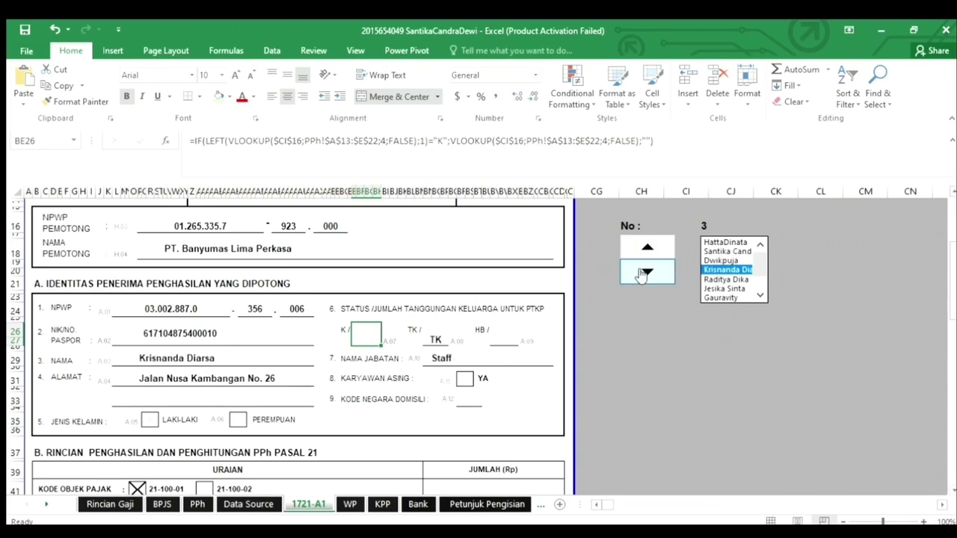
{"action": "left_click", "coordinate": [645, 272]}
{"action": "left_click", "coordinate": [644, 272]}
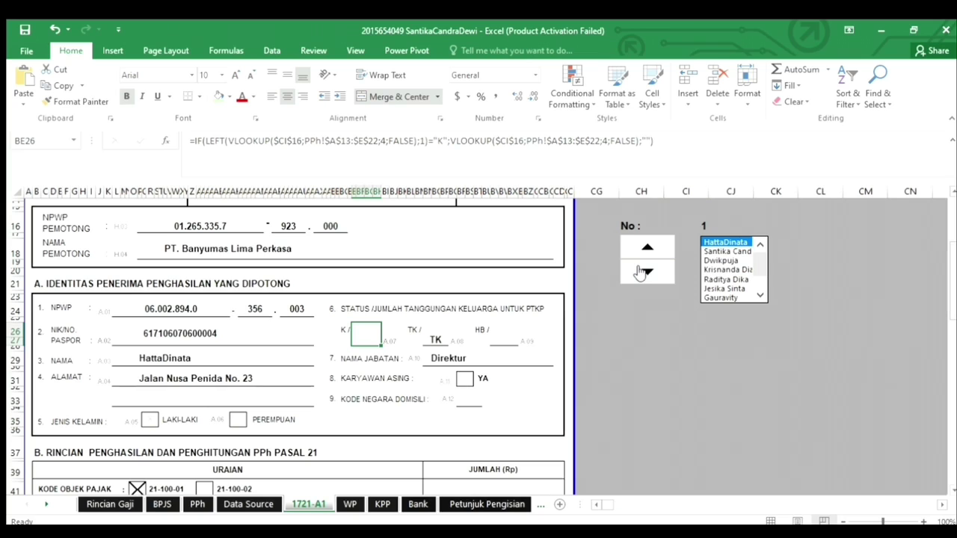
- Compare the VLOOKUP formulas of the Nama Jabatan and Alamat fields (BN29 and L31), noting their column index numbers
{"action": "left_click", "coordinate": [452, 360]}
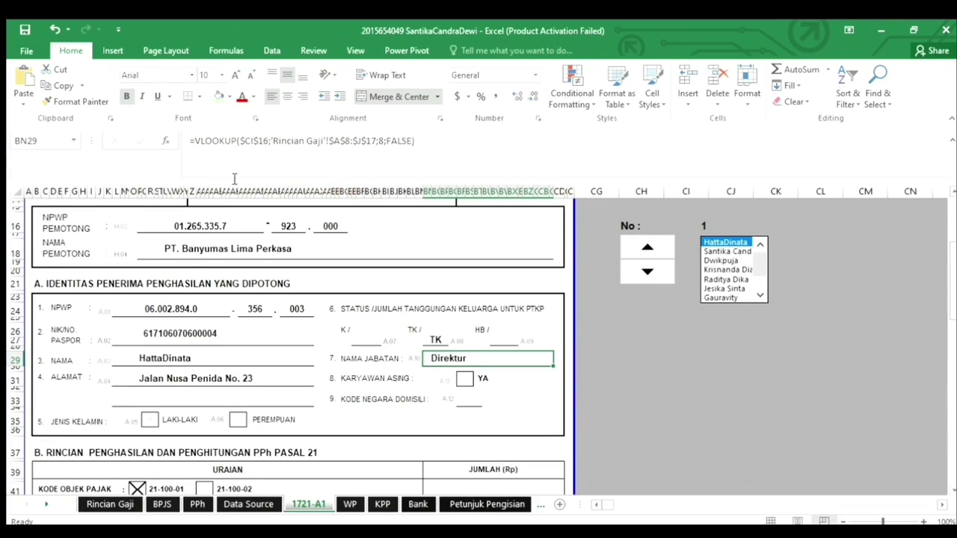
{"action": "left_click", "coordinate": [174, 381]}
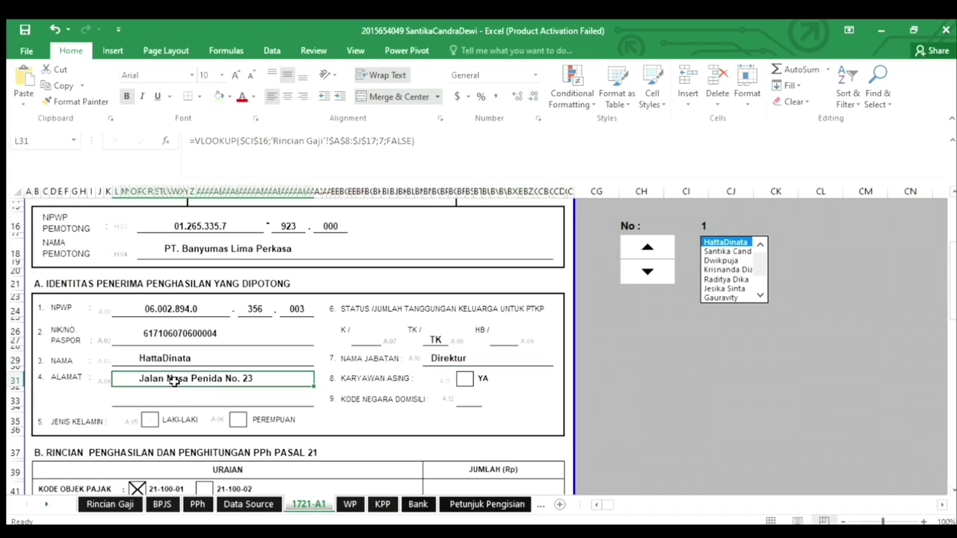
{"action": "left_click", "coordinate": [459, 359]}
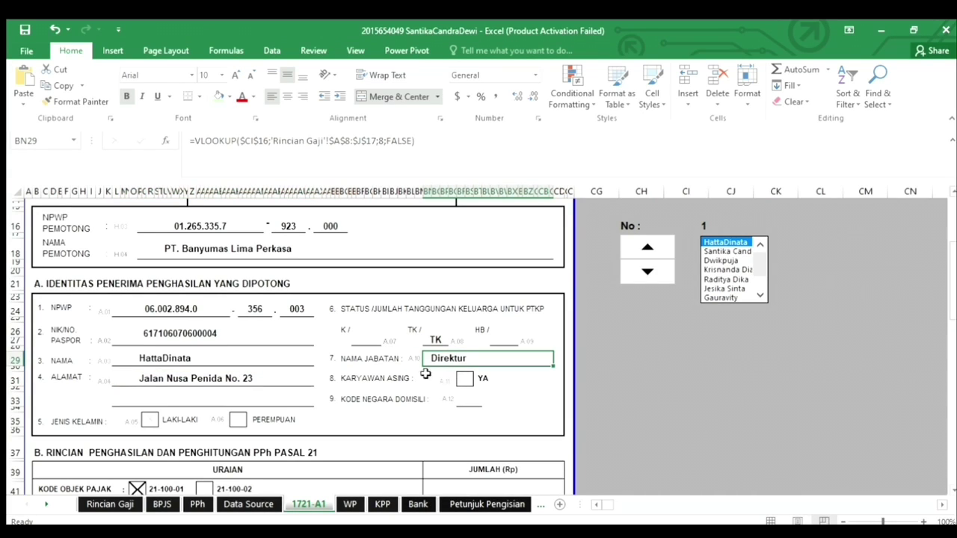
{"action": "left_click", "coordinate": [255, 382]}
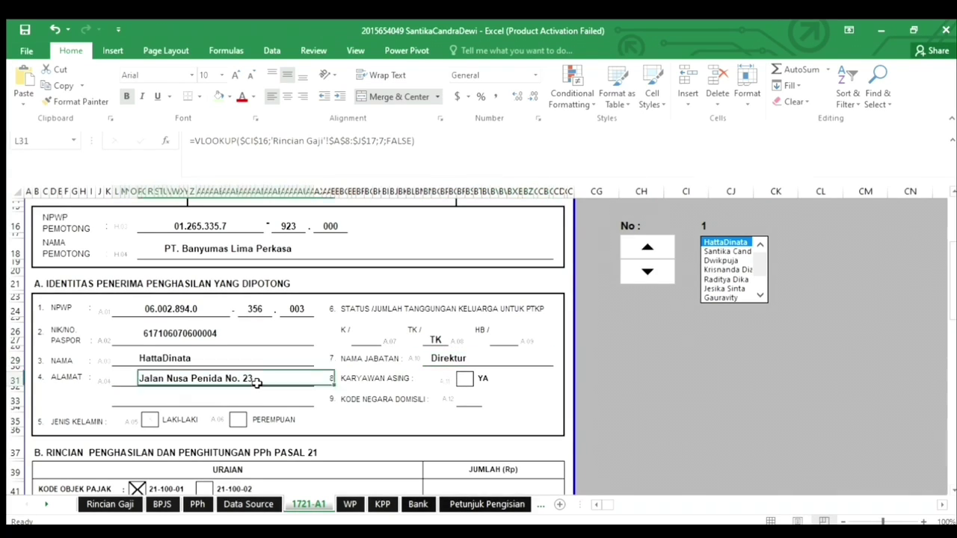
{"action": "left_click", "coordinate": [452, 359]}
- Inspect the Nama Jabatan formula's arguments and test the field with employee number 2, returning to employee number 1
{"action": "left_click", "coordinate": [386, 147]}
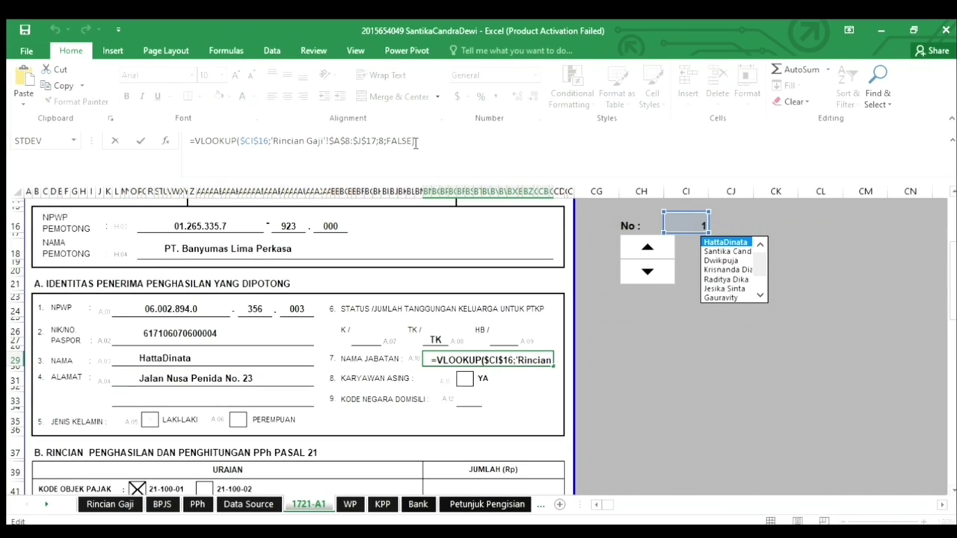
{"action": "left_click", "coordinate": [415, 143]}
{"action": "key", "text": "Return"}
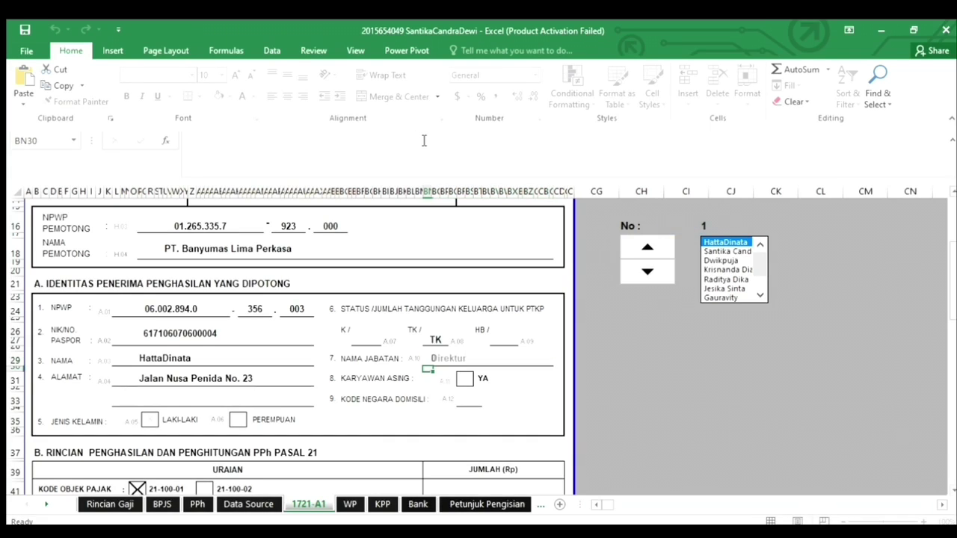
{"action": "left_click", "coordinate": [640, 250]}
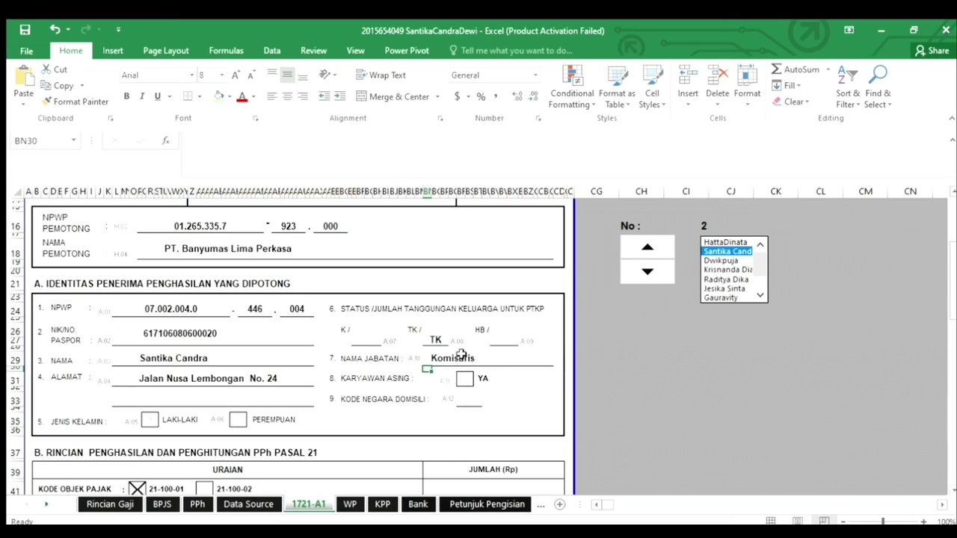
{"action": "left_click", "coordinate": [648, 276]}
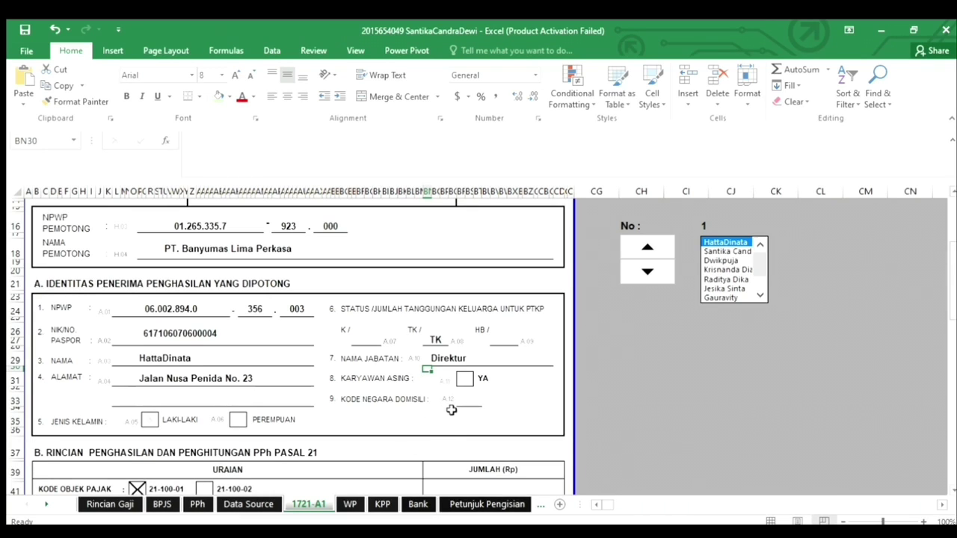
- Check the Karyawan Asing and Kode Negara Domisili cells for formulas, comparing them with the K/ and Laki-Laki fields
{"action": "scroll", "coordinate": [463, 399], "scroll_direction": "down", "scroll_amount": 1}
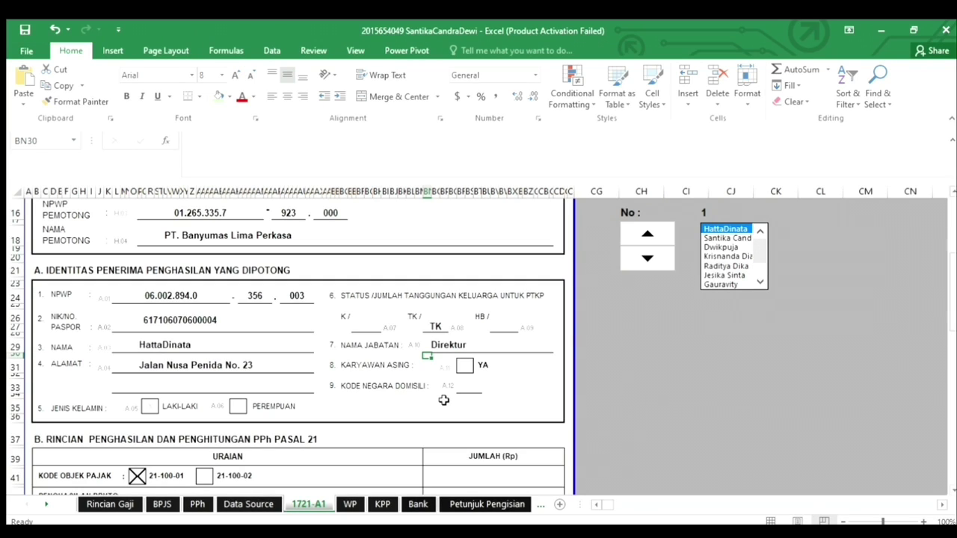
{"action": "left_click", "coordinate": [474, 364]}
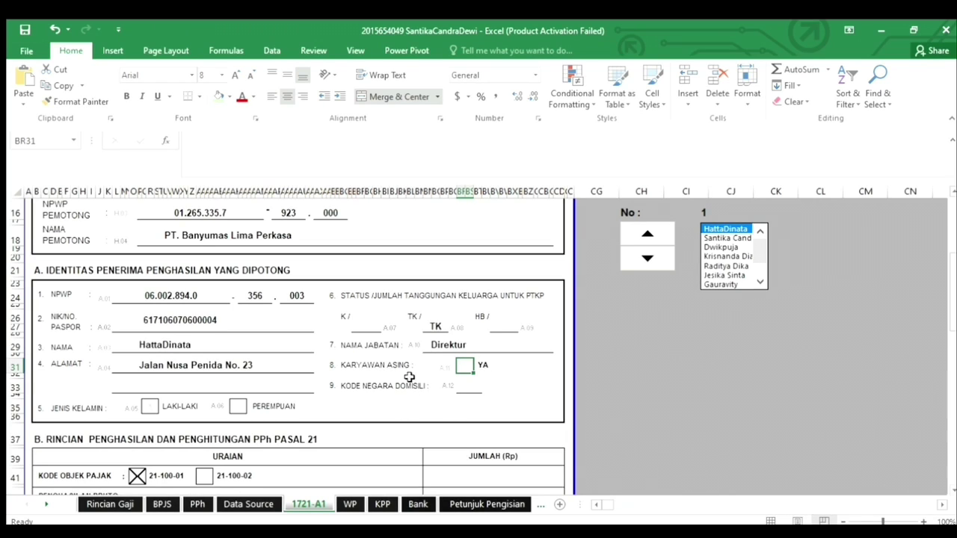
{"action": "left_click", "coordinate": [367, 325]}
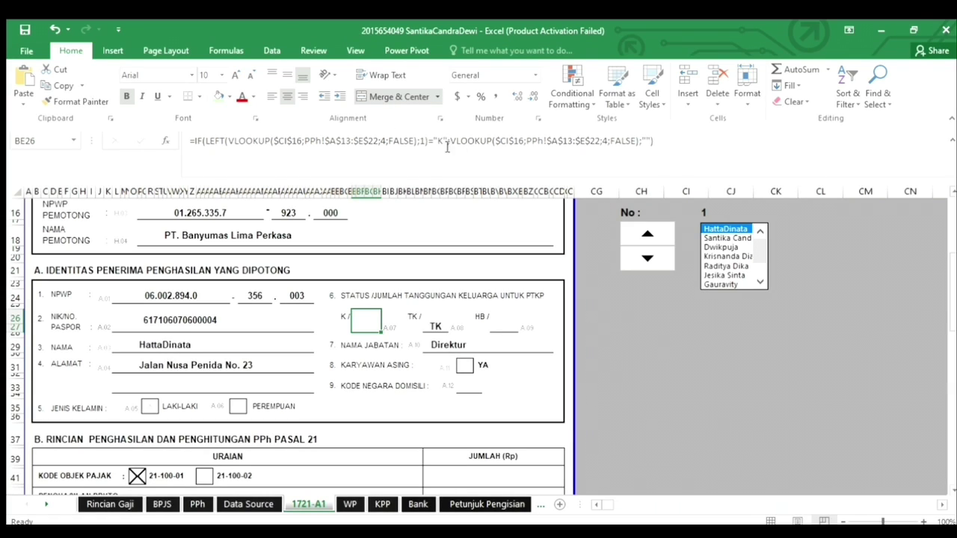
{"action": "left_click", "coordinate": [151, 407]}
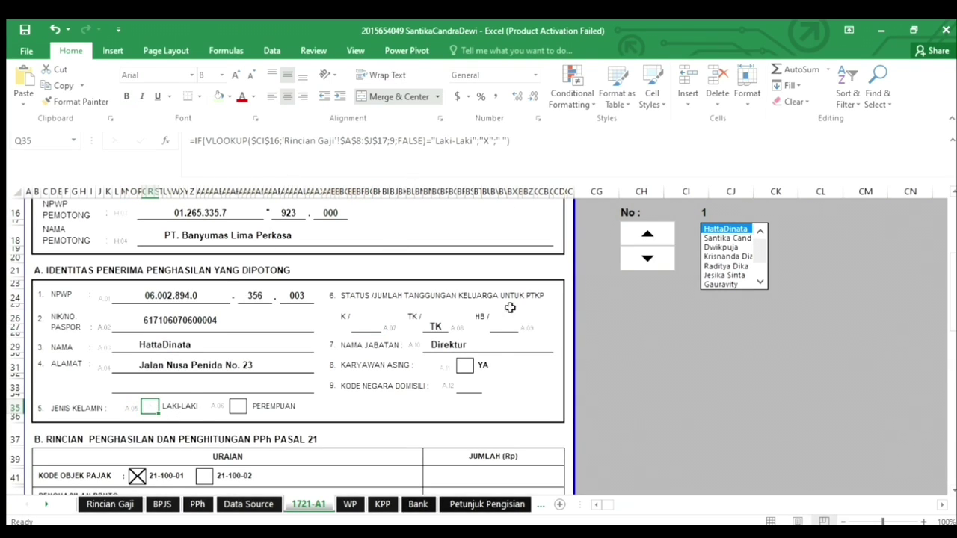
{"action": "left_click", "coordinate": [466, 388]}
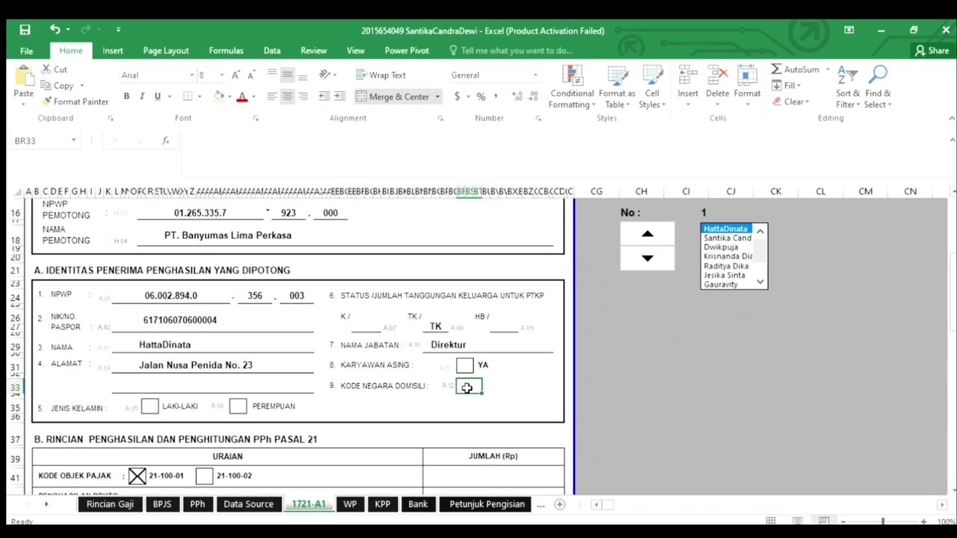
- View the Data Source sheet, marking the empty area below the PTKP table (B9:C9), and return to the 1721-A1 form
{"action": "left_click", "coordinate": [253, 506]}
{"action": "left_click_drag", "start_coordinate": [72, 343], "coordinate": [154, 335]}
{"action": "left_click", "coordinate": [162, 379]}
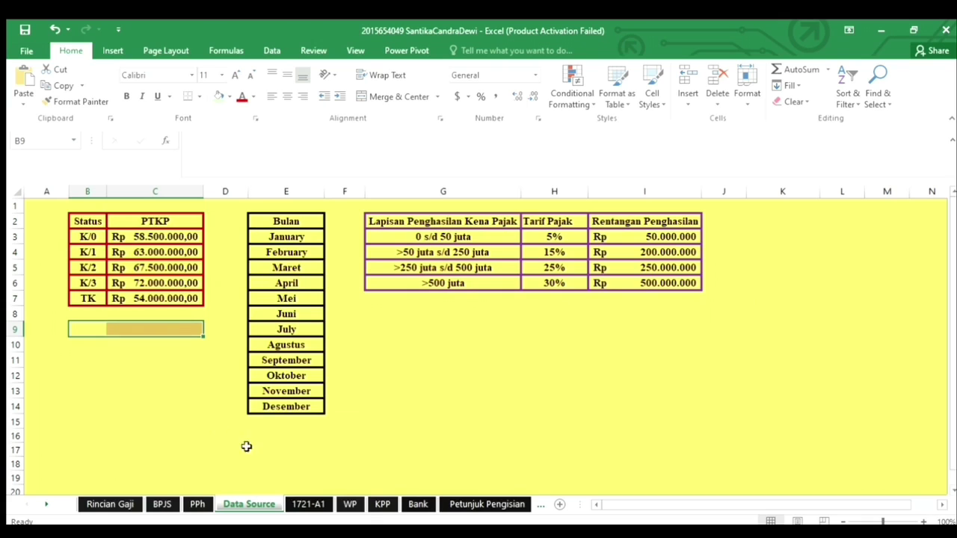
{"action": "left_click", "coordinate": [309, 505]}
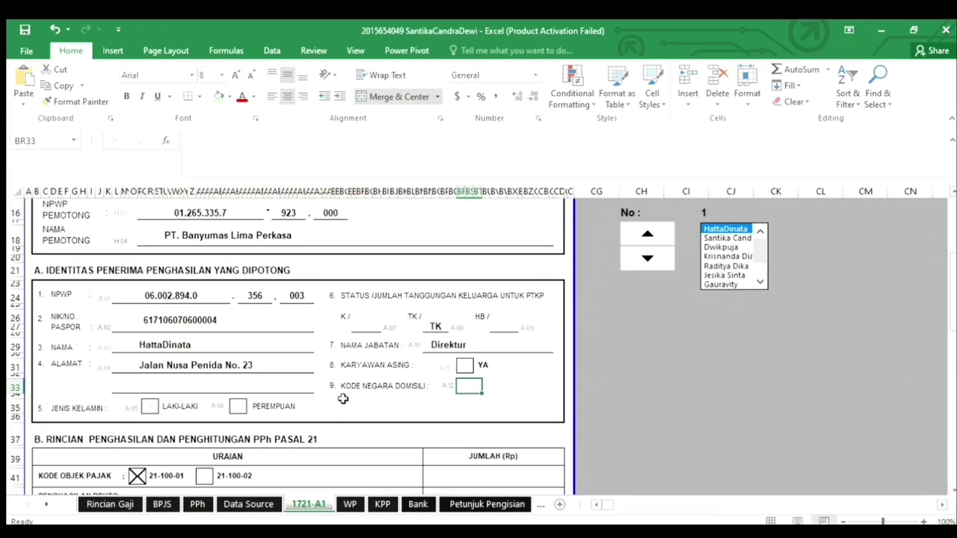
- Examine the Gaji/Pensiun VLOOKUP formula (BN44) in section B, tracing its lookup value to the employee number in CI16
{"action": "scroll", "coordinate": [431, 387], "scroll_direction": "down", "scroll_amount": 3}
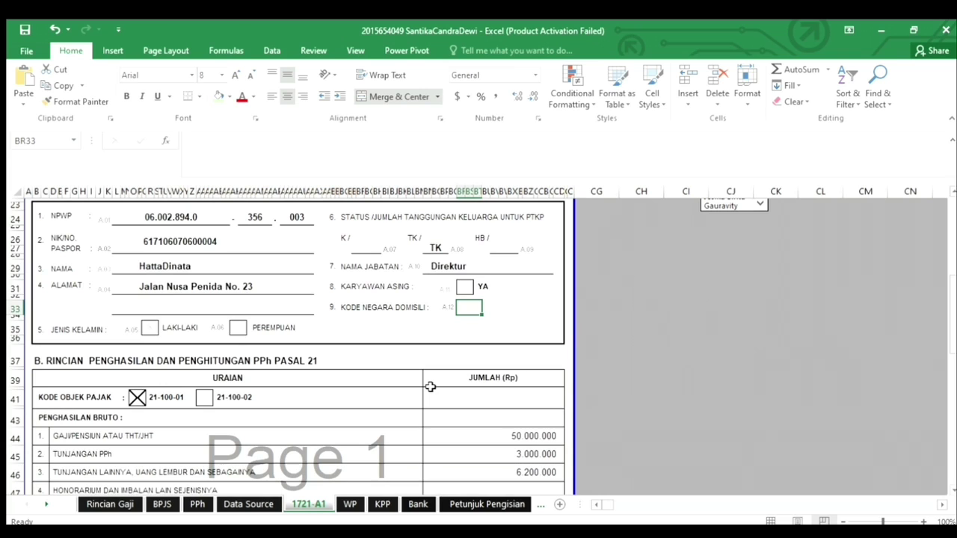
{"action": "scroll", "coordinate": [431, 382], "scroll_direction": "down", "scroll_amount": 1}
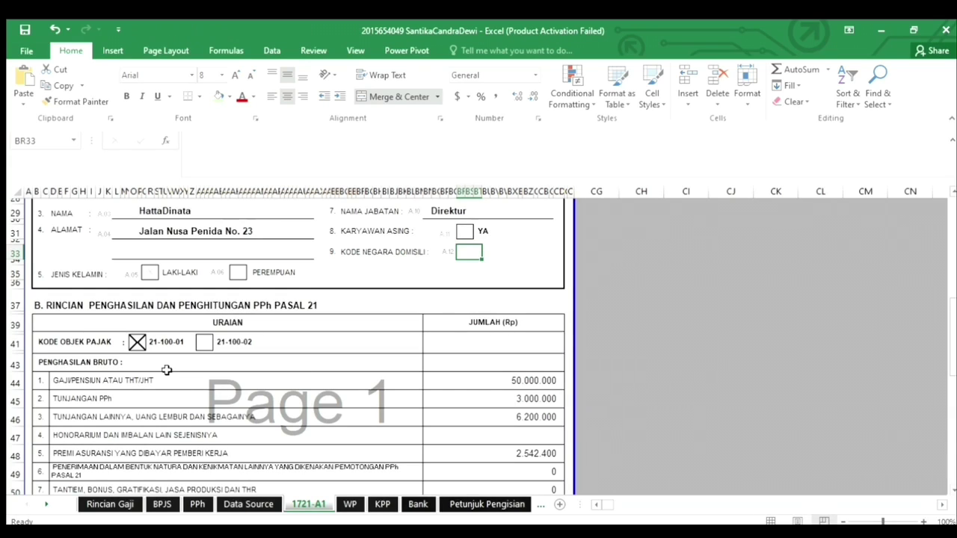
{"action": "left_click", "coordinate": [493, 376]}
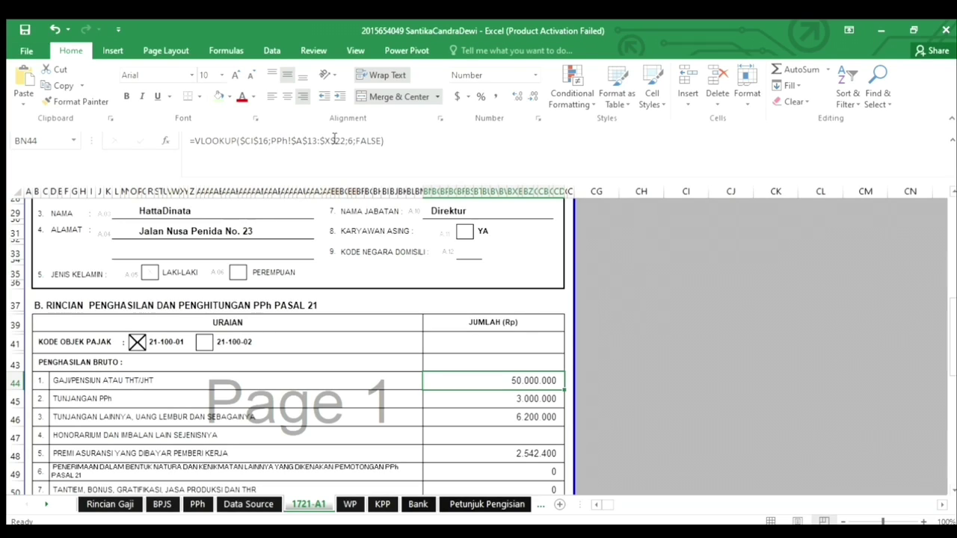
{"action": "left_click", "coordinate": [258, 143]}
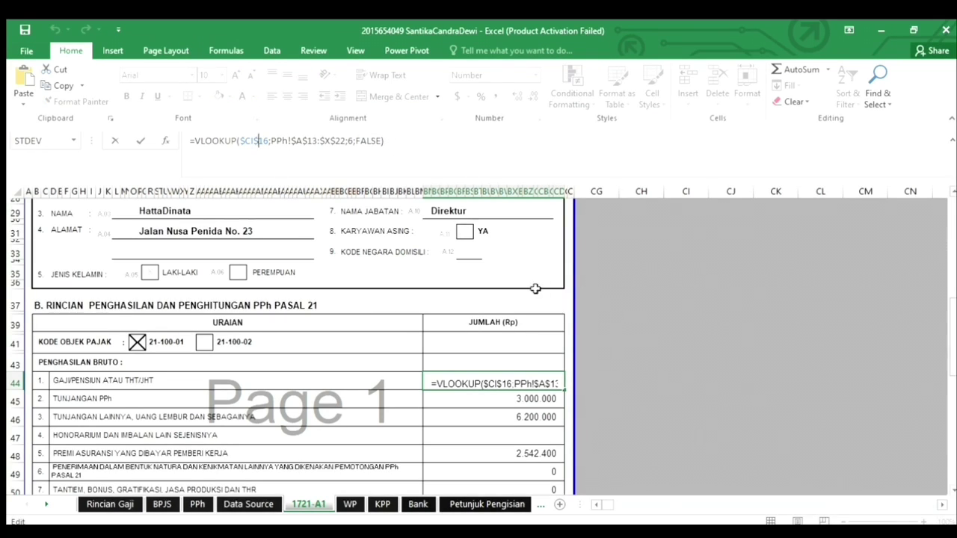
{"action": "scroll", "coordinate": [954, 327], "scroll_direction": "up", "scroll_amount": 6}
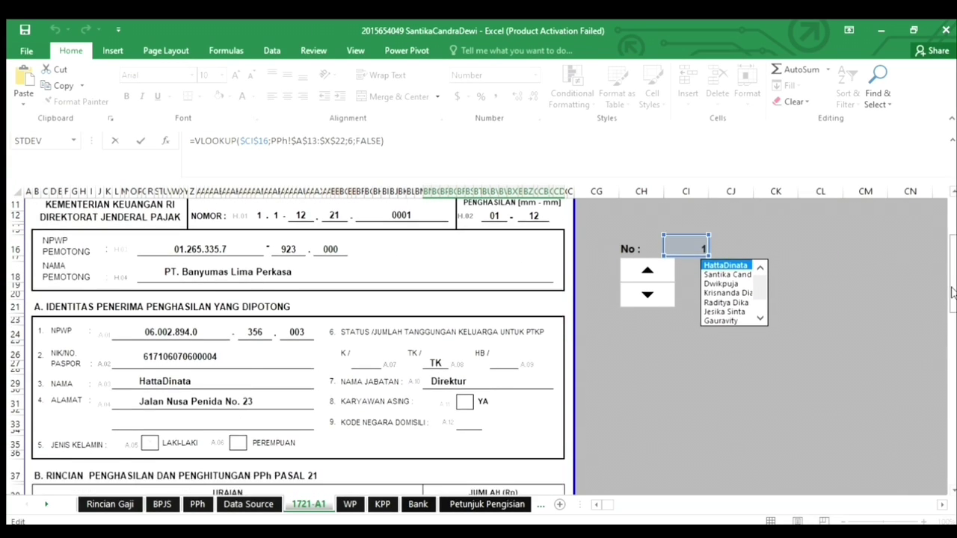
{"action": "scroll", "coordinate": [953, 320], "scroll_direction": "down", "scroll_amount": 3}
{"action": "left_click", "coordinate": [303, 145]}
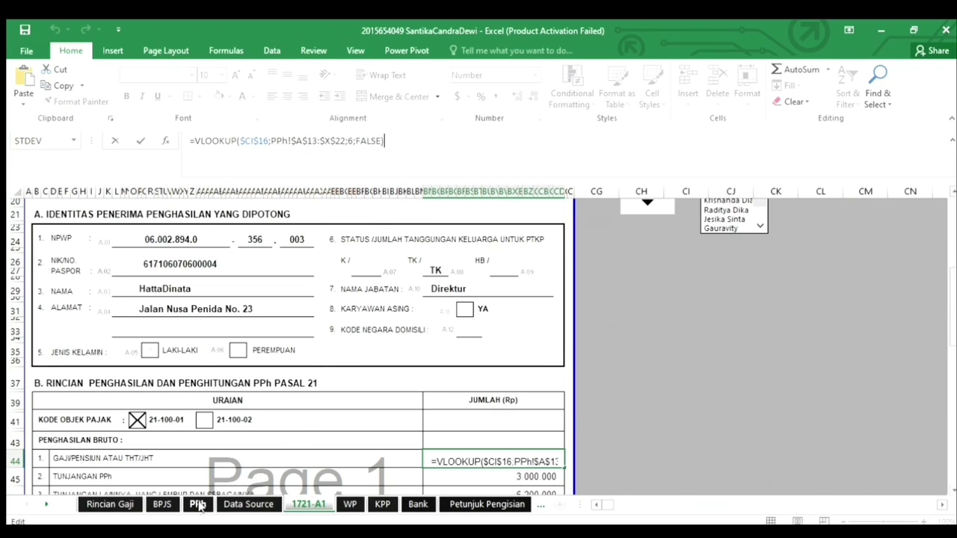
{"action": "key", "text": "Return"}
- Highlight the lookup range A13:X22 on the PPh sheet to show which table the Gaji/Pensiun formula reads
{"action": "left_click", "coordinate": [198, 504]}
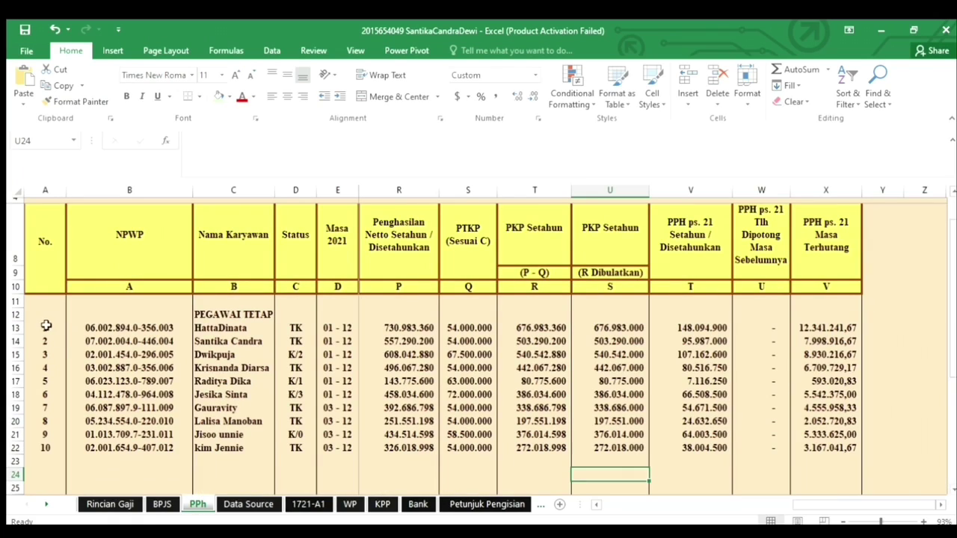
{"action": "left_click_drag", "start_coordinate": [39, 326], "coordinate": [826, 420]}
{"action": "left_click_drag", "start_coordinate": [954, 410], "coordinate": [830, 447]}
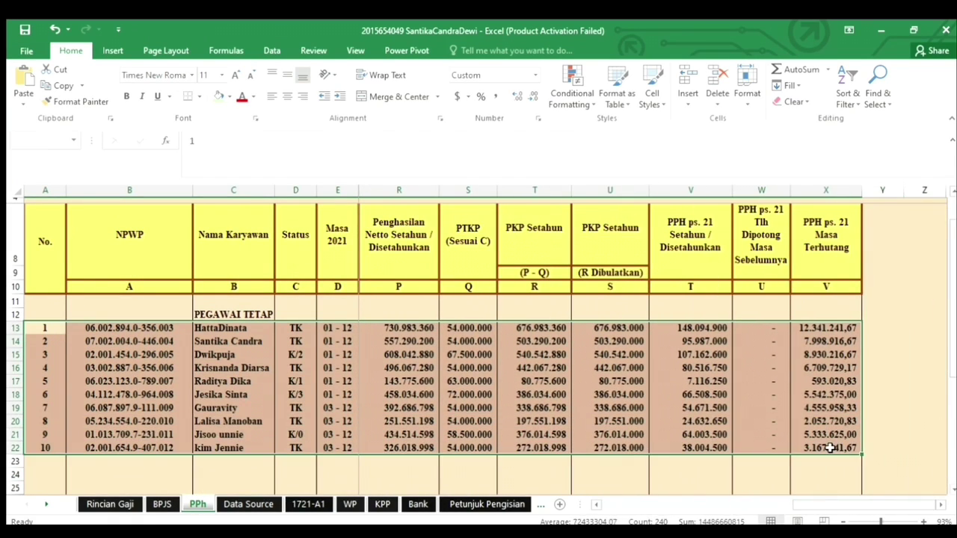
{"action": "left_click", "coordinate": [665, 468]}
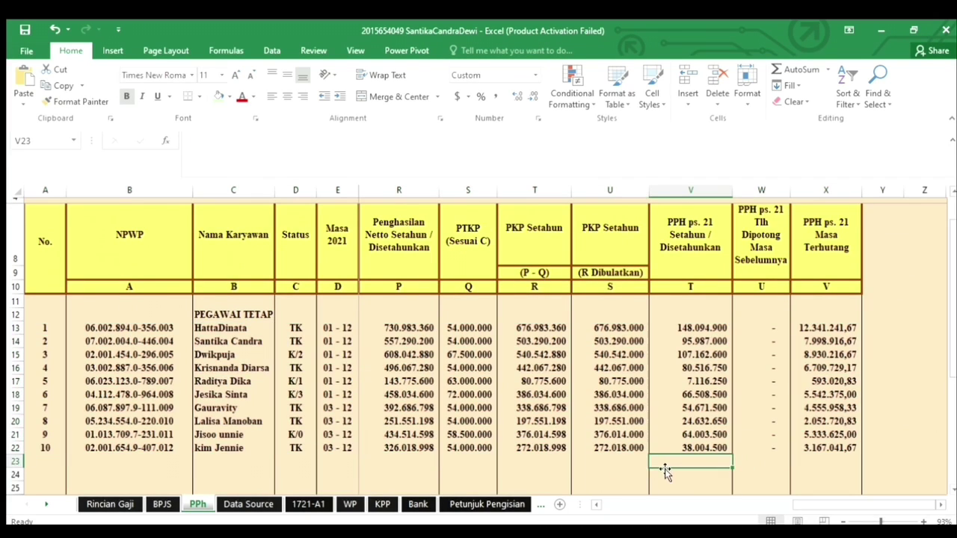
- Review column index 6 in the Gaji/Pensiun formula (BN44) and check it against the Gaji/Pensiun column on the PPh sheet
{"action": "left_click", "coordinate": [308, 504]}
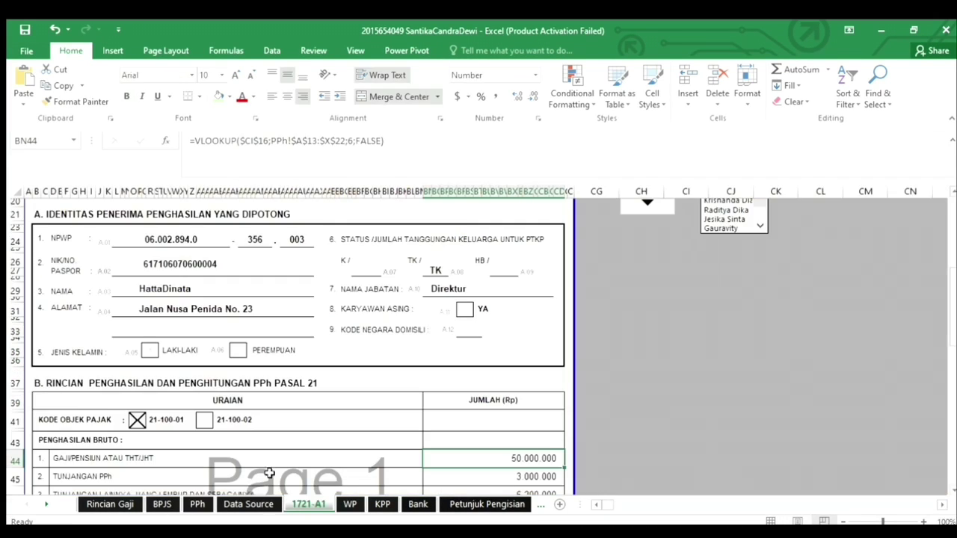
{"action": "left_click", "coordinate": [354, 141]}
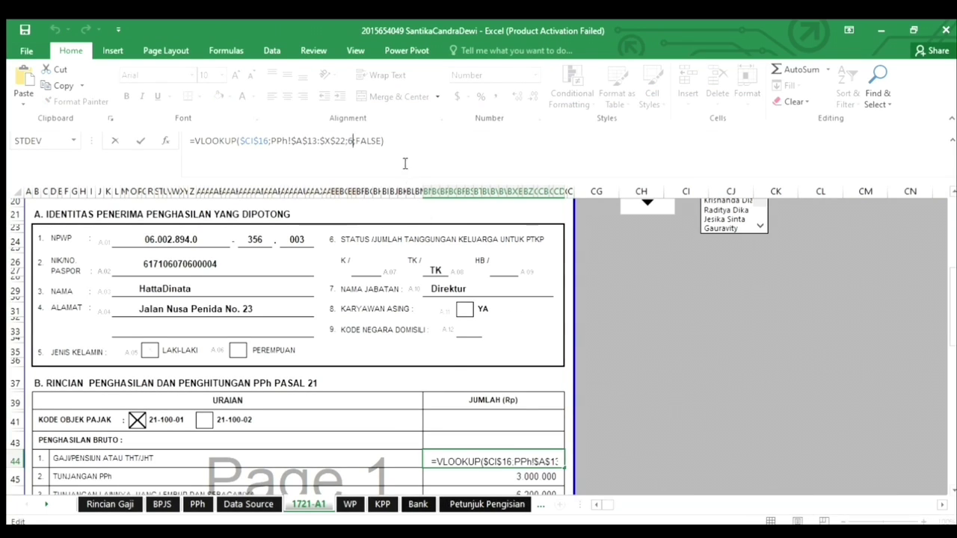
{"action": "left_click", "coordinate": [398, 147]}
{"action": "key", "text": "Return"}
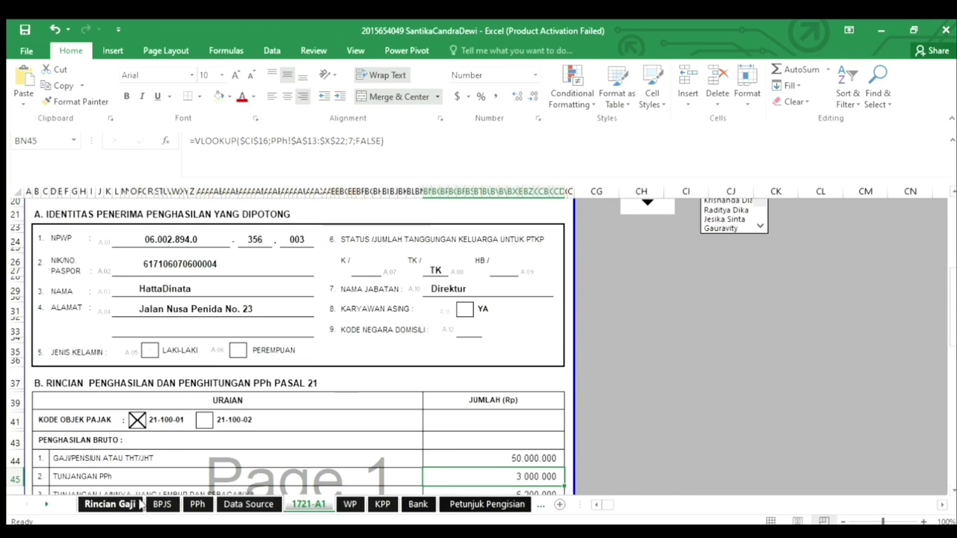
{"action": "left_click", "coordinate": [196, 504]}
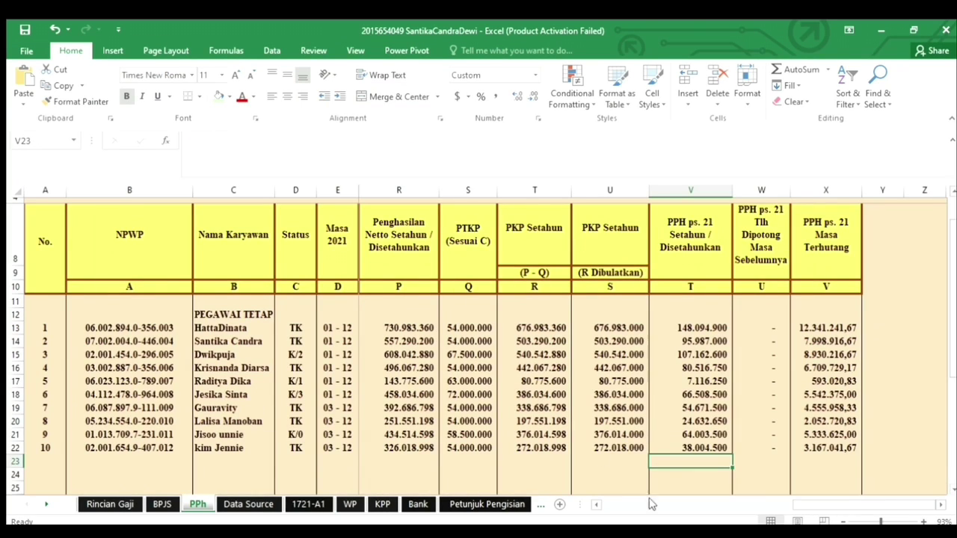
{"action": "left_click_drag", "start_coordinate": [795, 507], "coordinate": [595, 505]}
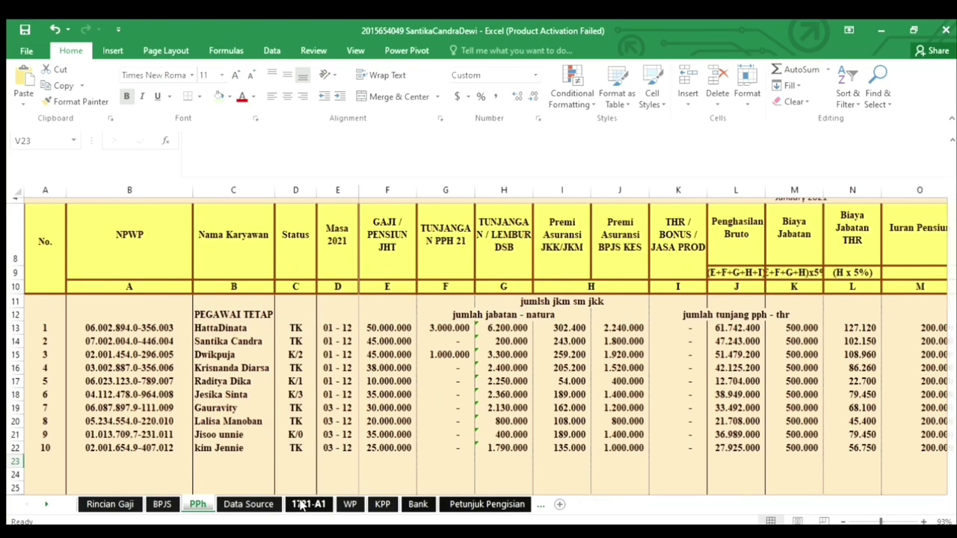
- Examine the Tunjangan PPh VLOOKUP formula (BN45) on the 1721-A1 form and check it against the Tunjangan PPh 21 column on the PPh sheet
{"action": "left_click", "coordinate": [306, 504]}
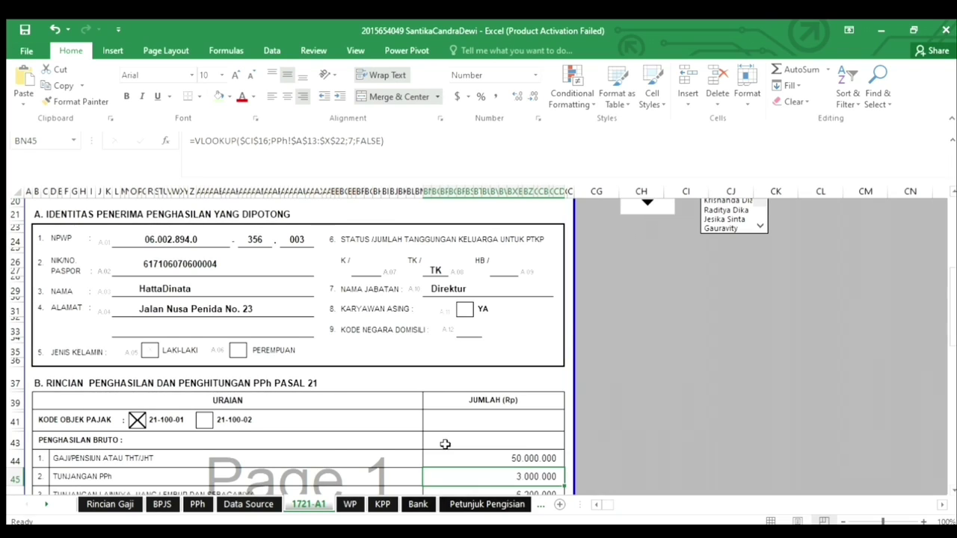
{"action": "scroll", "coordinate": [445, 444], "scroll_direction": "down", "scroll_amount": 1}
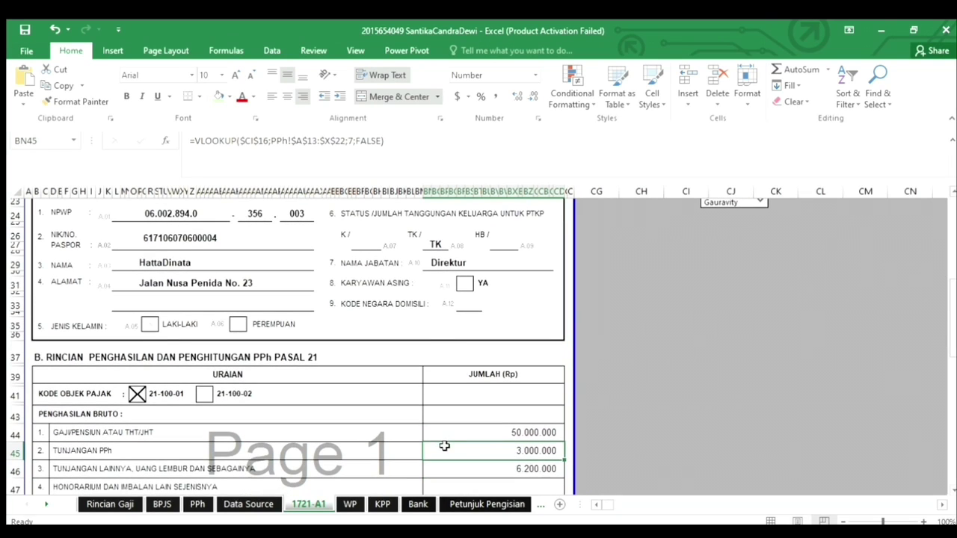
{"action": "left_click", "coordinate": [196, 505]}
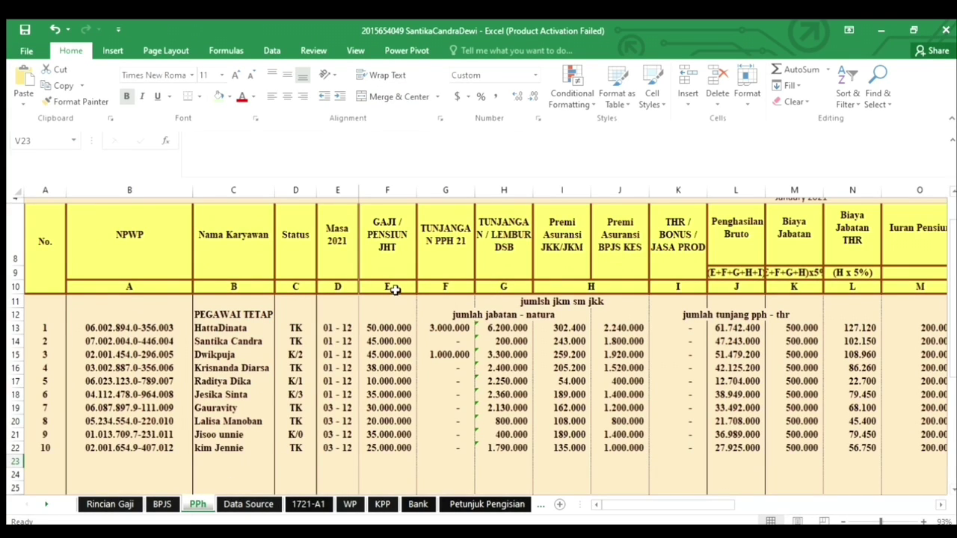
{"action": "left_click", "coordinate": [444, 327]}
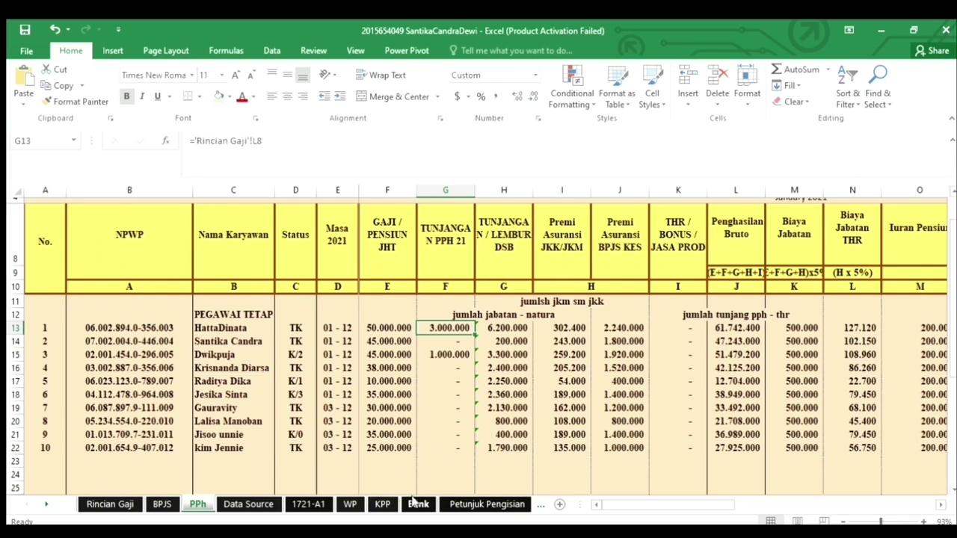
{"action": "left_click", "coordinate": [307, 504]}
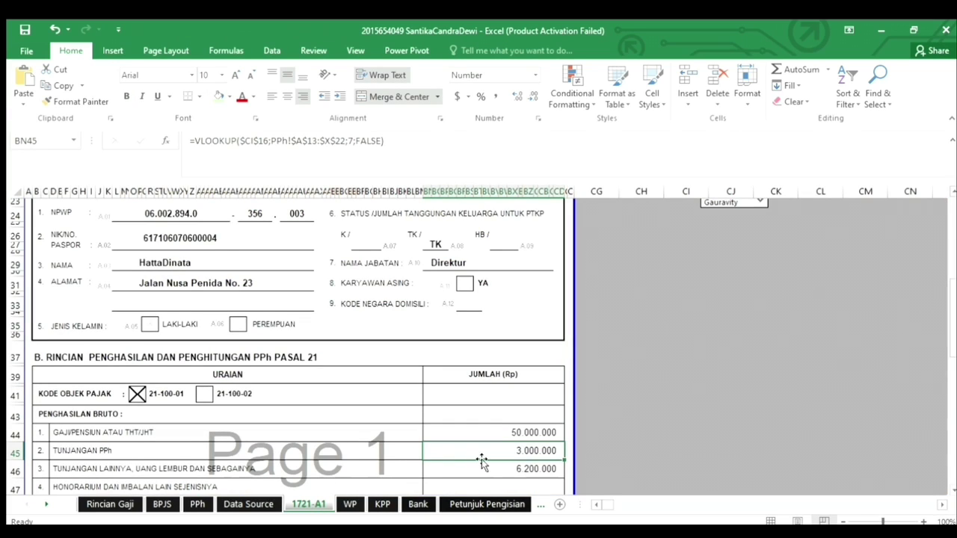
{"action": "left_click", "coordinate": [351, 142]}
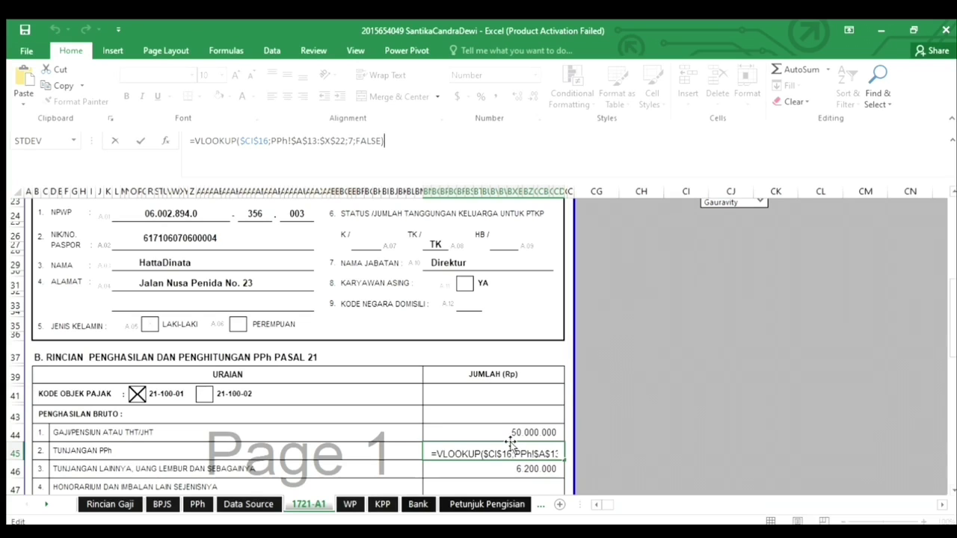
{"action": "key", "text": "Return"}
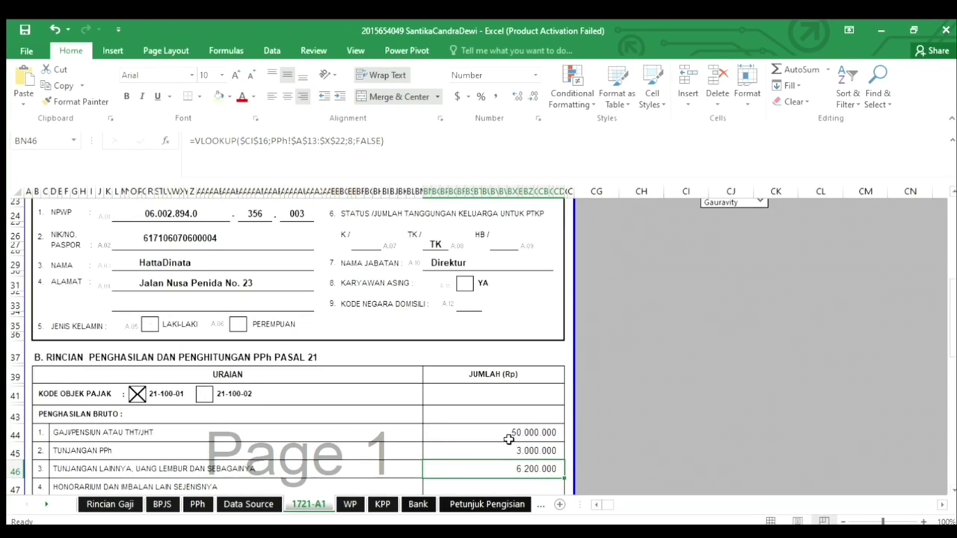
- Review the column index in the Tunjangan Lainnya VLOOKUP formula (BN46) and leave the formula as it is
{"action": "scroll", "coordinate": [509, 439], "scroll_direction": "down", "scroll_amount": 1}
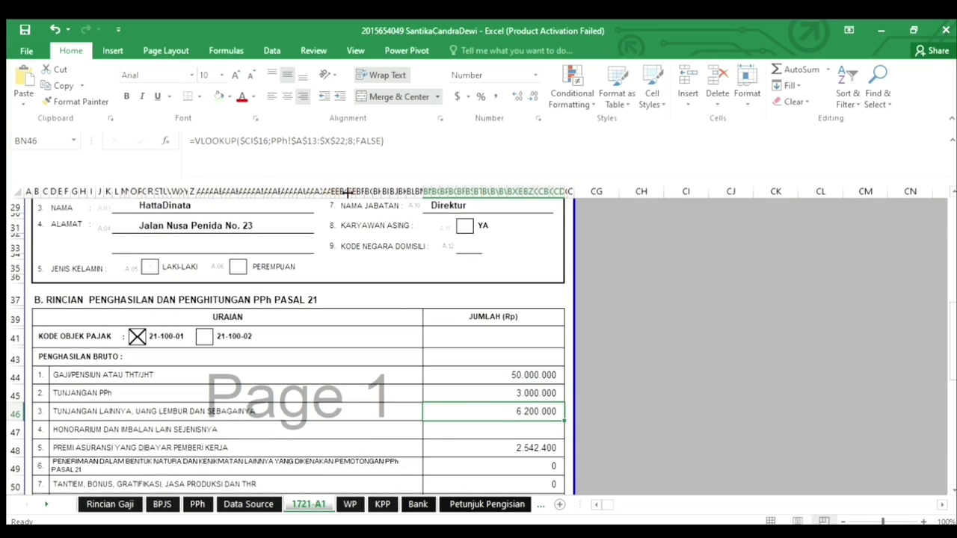
{"action": "left_click", "coordinate": [354, 142]}
{"action": "left_click", "coordinate": [386, 146]}
{"action": "key", "text": "Return"}
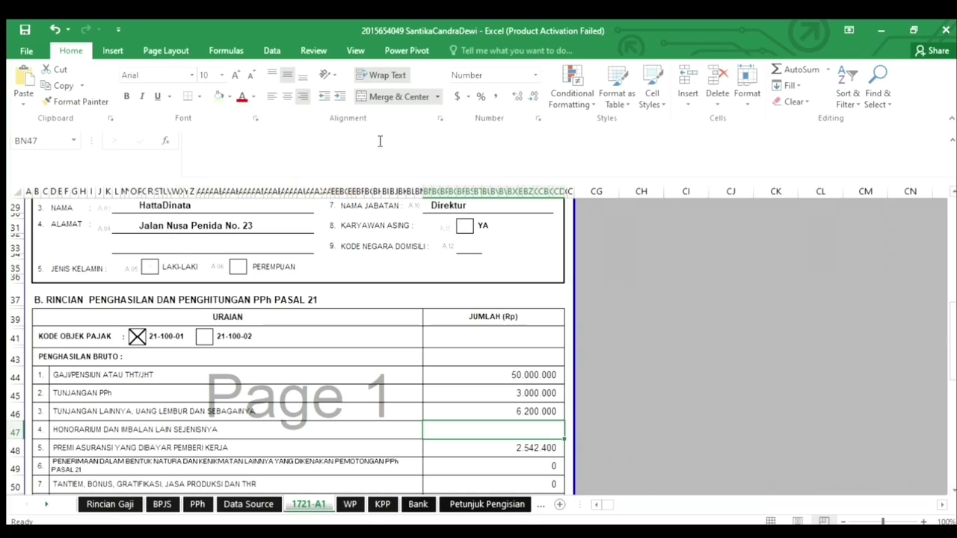
- Check the Honorarium row (BN47) against the PPh sheet's income columns and return to the 1721-A1 form
{"action": "left_click", "coordinate": [485, 451]}
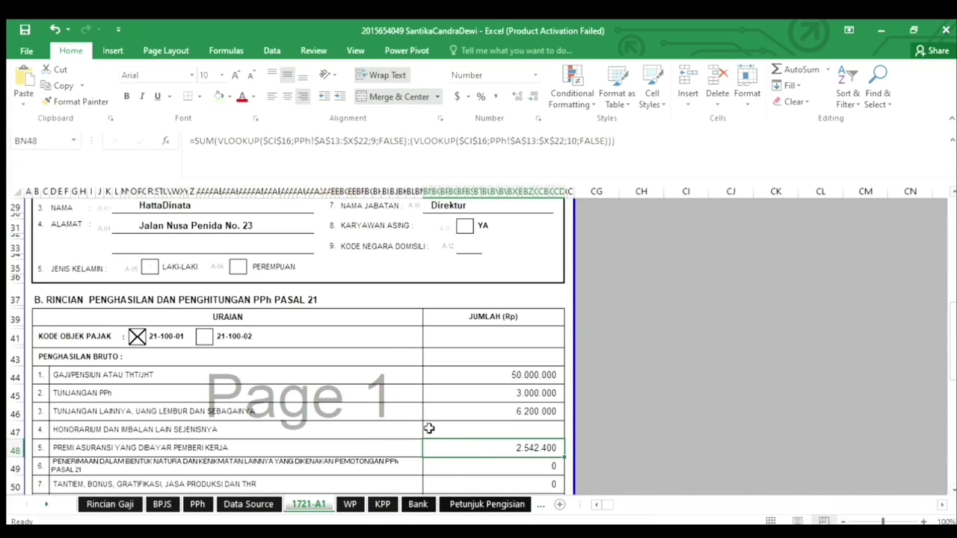
{"action": "left_click", "coordinate": [489, 431]}
{"action": "left_click", "coordinate": [198, 504]}
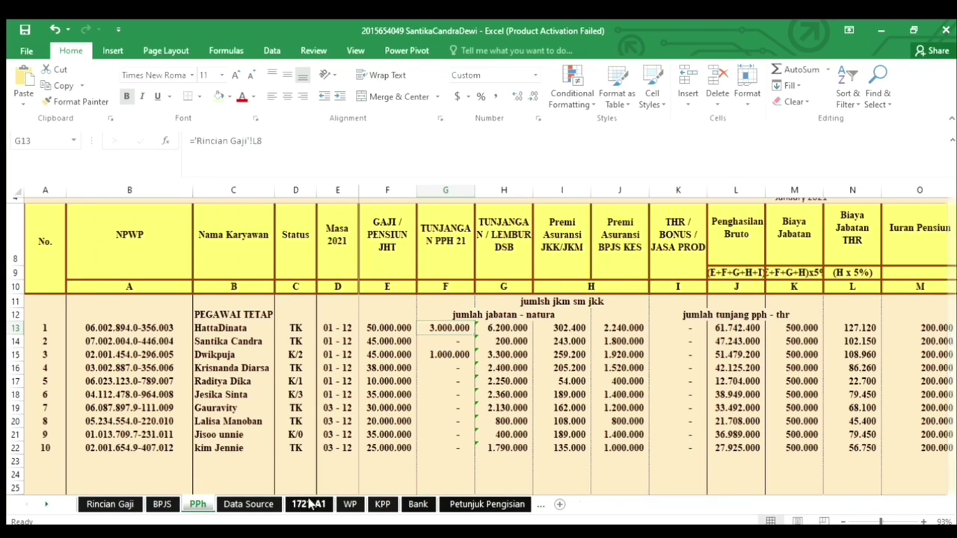
{"action": "left_click", "coordinate": [312, 502]}
- Examine the Premi Asuransi SUM of VLOOKUPs (BN48) and compare it with the JKK/JKM and BPJS KES premium columns on the PPh sheet
{"action": "left_click", "coordinate": [486, 451]}
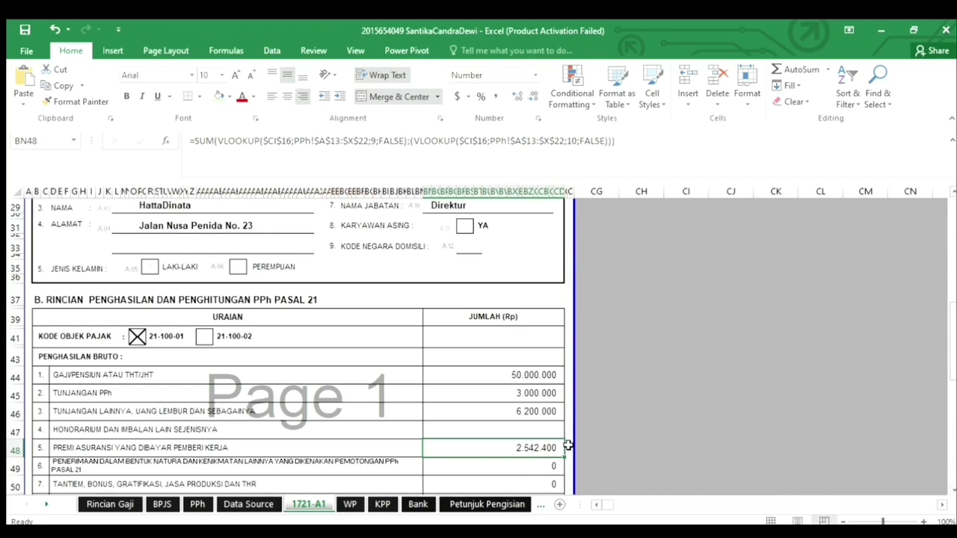
{"action": "scroll", "coordinate": [515, 452], "scroll_direction": "down", "scroll_amount": 1}
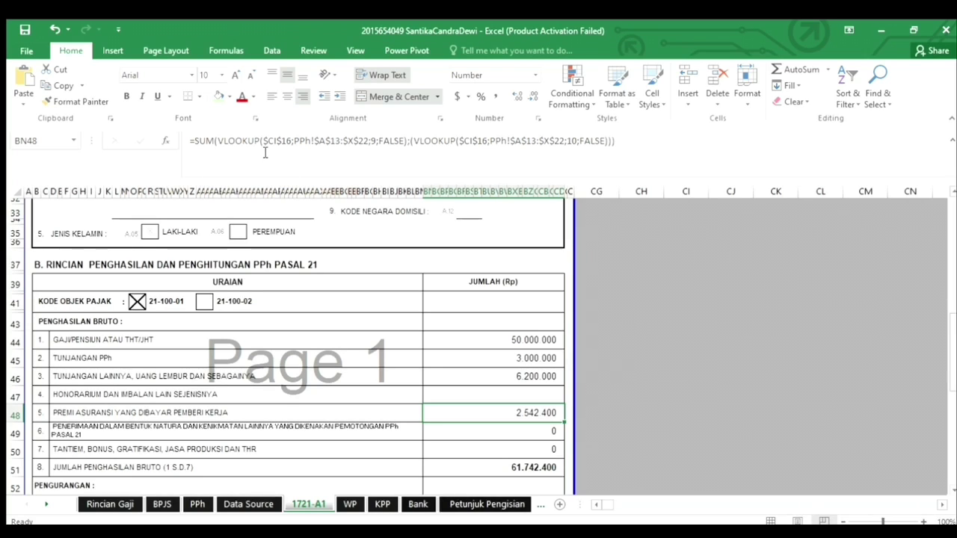
{"action": "left_click", "coordinate": [197, 504]}
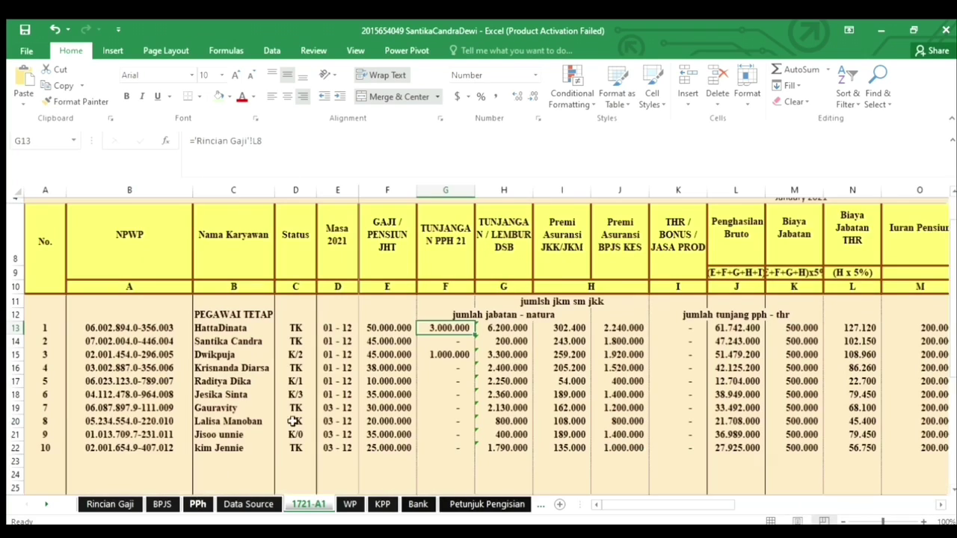
{"action": "left_click", "coordinate": [308, 504]}
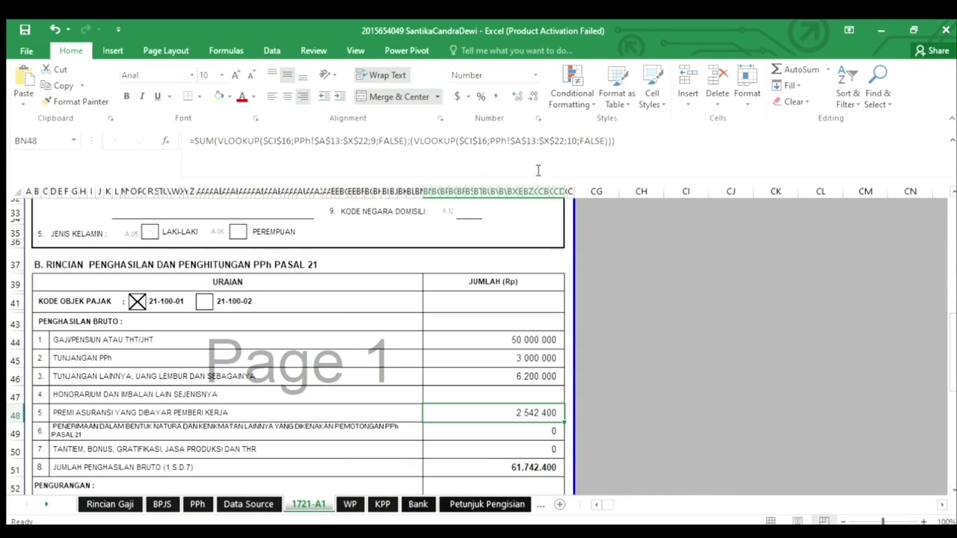
{"action": "left_click", "coordinate": [198, 505]}
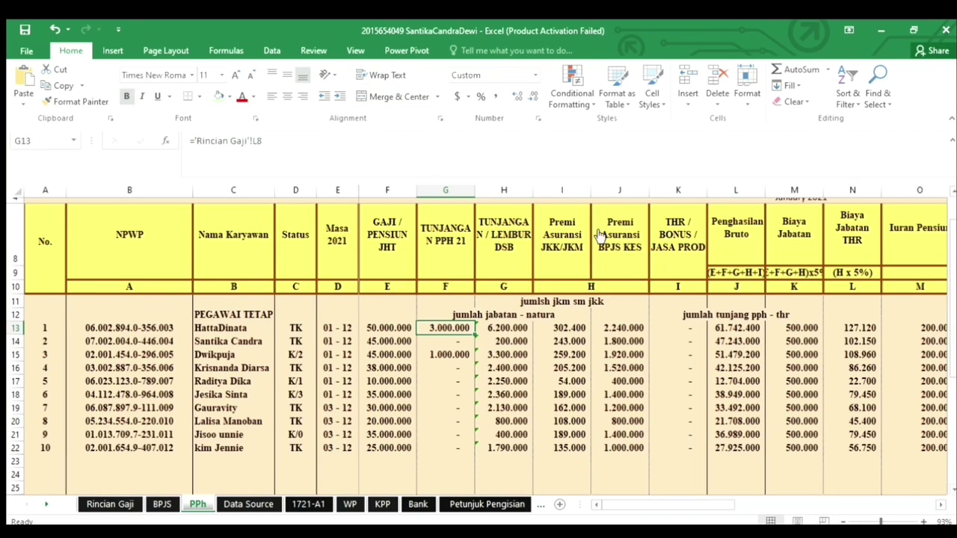
{"action": "left_click", "coordinate": [243, 505]}
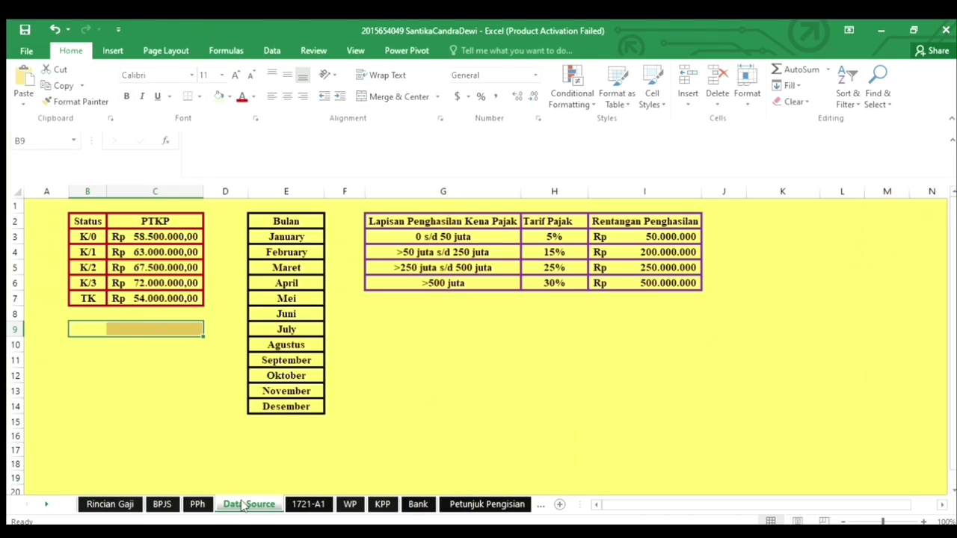
{"action": "left_click", "coordinate": [290, 503]}
- Trace the in-kind income formula (BN49) to the Natura column on the Rincian Gaji sheet, and view the bonus/THR row (BN50) on the form
{"action": "scroll", "coordinate": [391, 417], "scroll_direction": "down", "scroll_amount": 2}
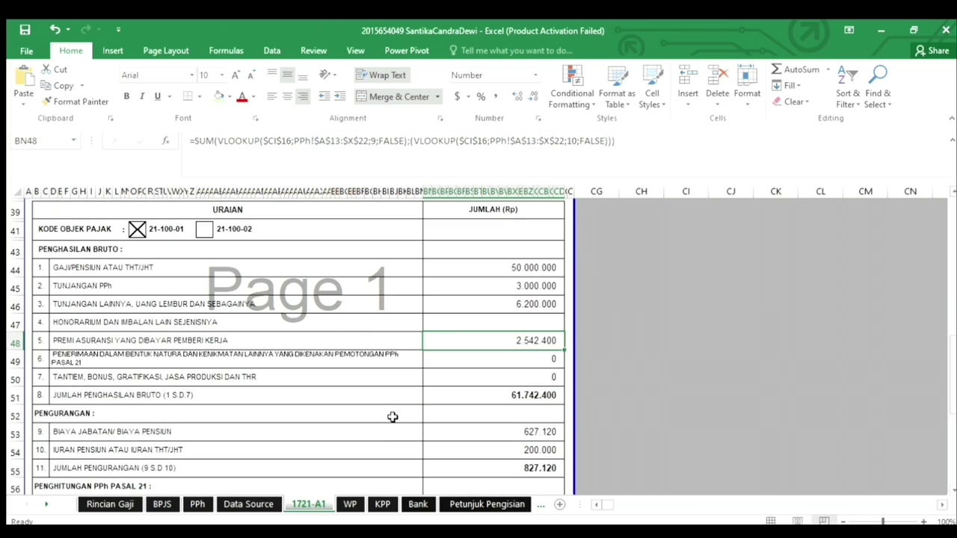
{"action": "left_click", "coordinate": [476, 362]}
{"action": "left_click", "coordinate": [478, 377]}
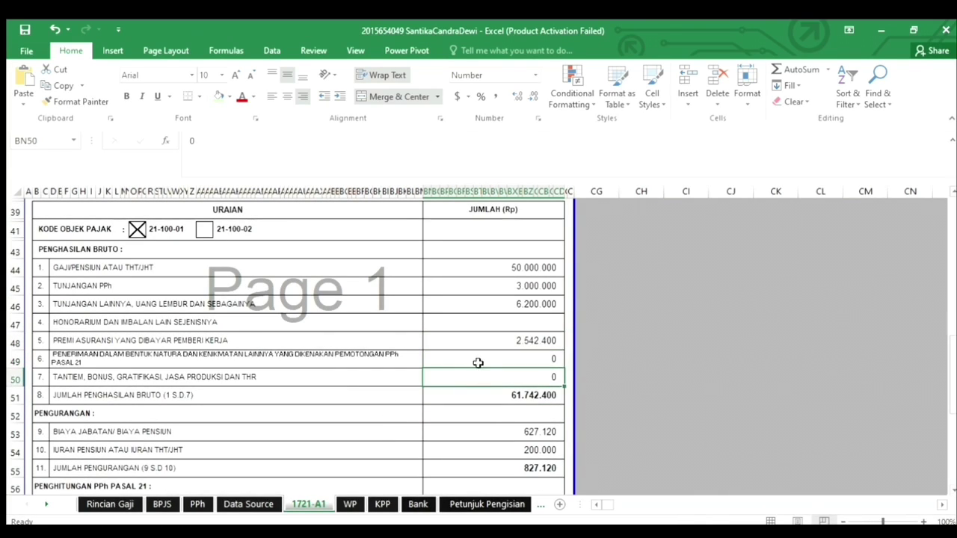
{"action": "left_click", "coordinate": [478, 360]}
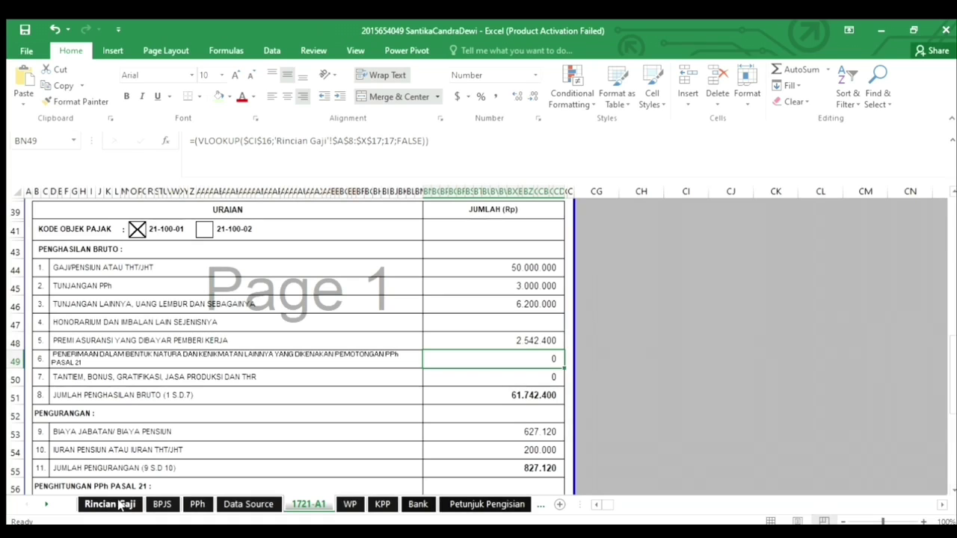
{"action": "left_click", "coordinate": [114, 504]}
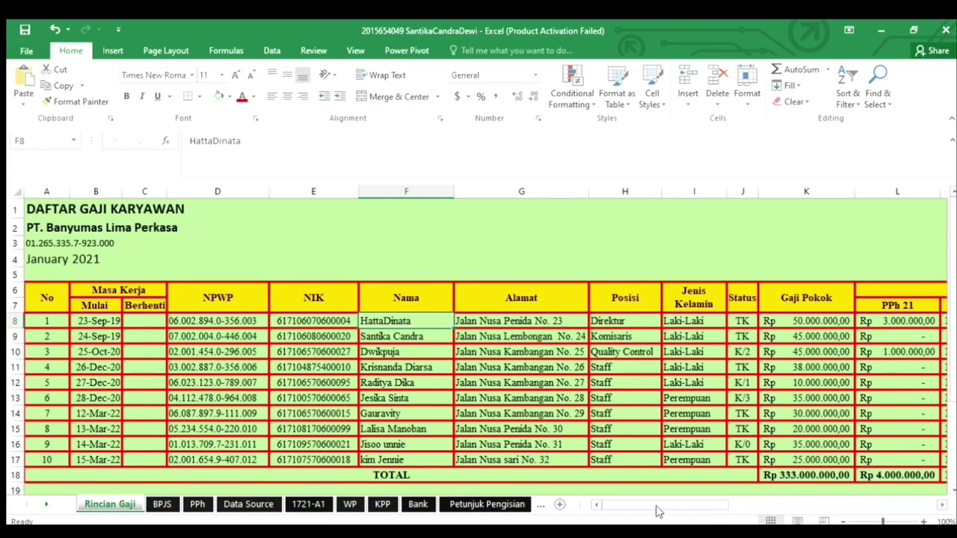
{"action": "left_click_drag", "start_coordinate": [658, 508], "coordinate": [732, 499]}
{"action": "left_click", "coordinate": [744, 323]}
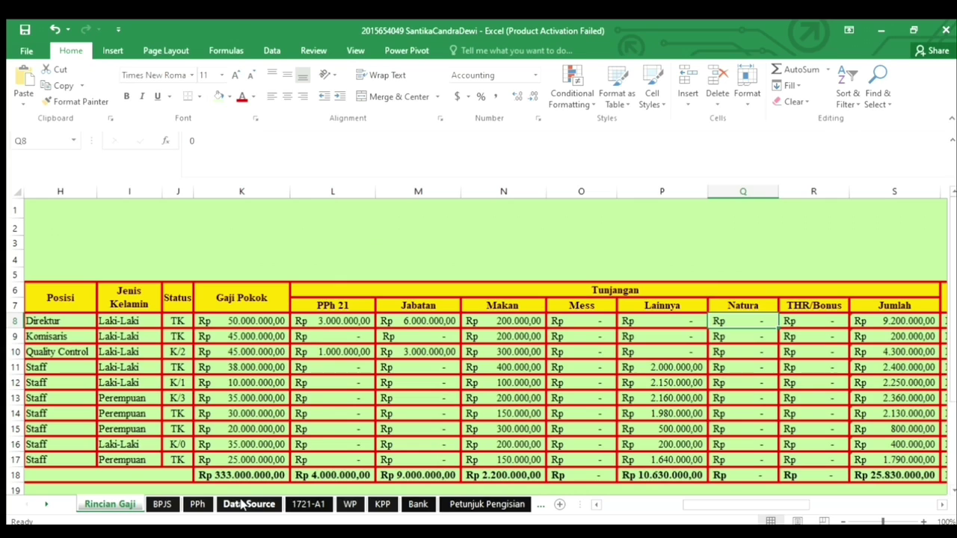
{"action": "left_click", "coordinate": [303, 502]}
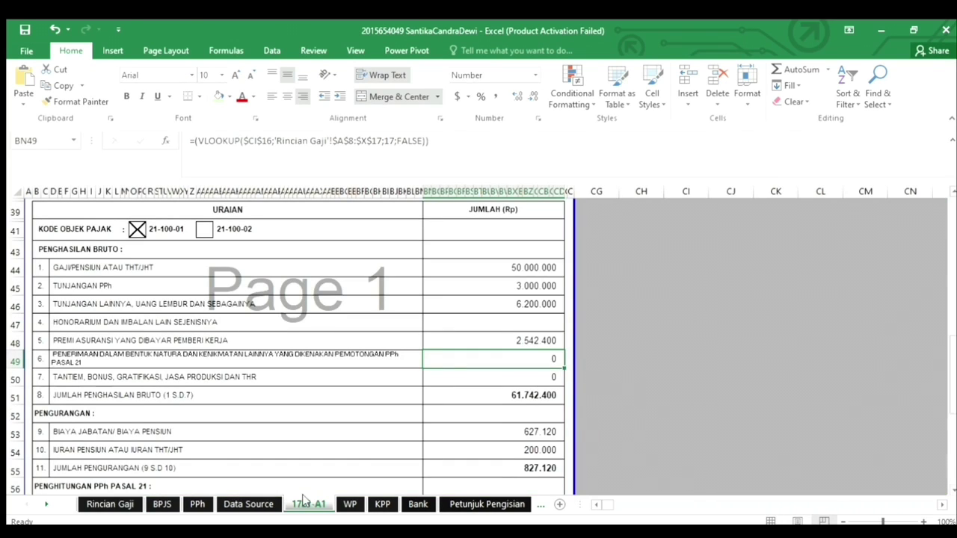
{"action": "left_click", "coordinate": [502, 374]}
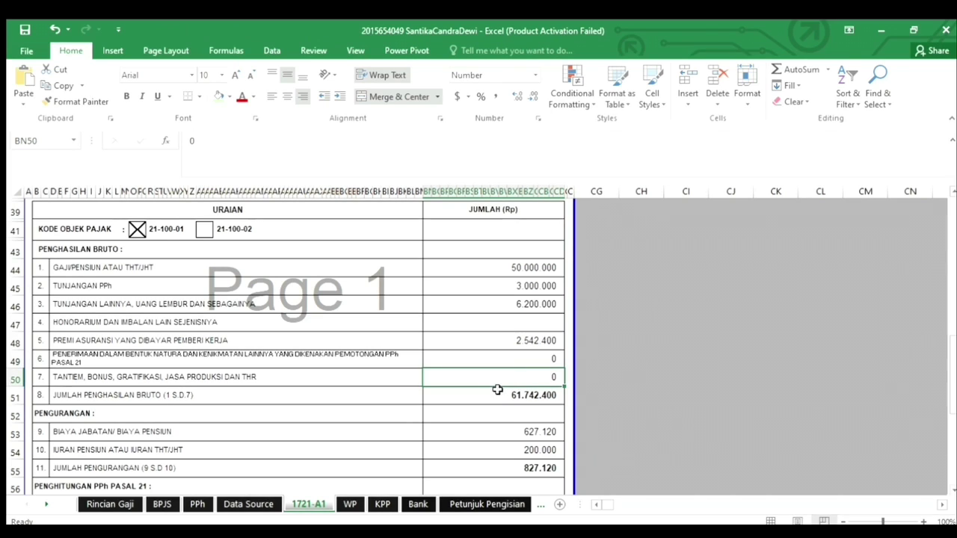
- Examine the Jumlah Penghasilan Bruto SUM formula (BN51) and highlight the income rows BN44 to BN50 that it adds
{"action": "left_click", "coordinate": [481, 399]}
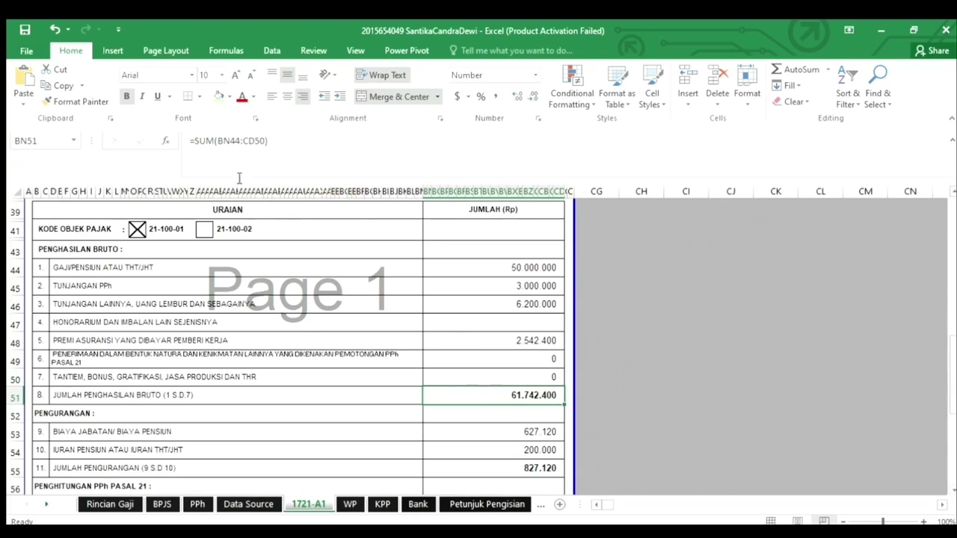
{"action": "left_click_drag", "start_coordinate": [489, 267], "coordinate": [489, 376]}
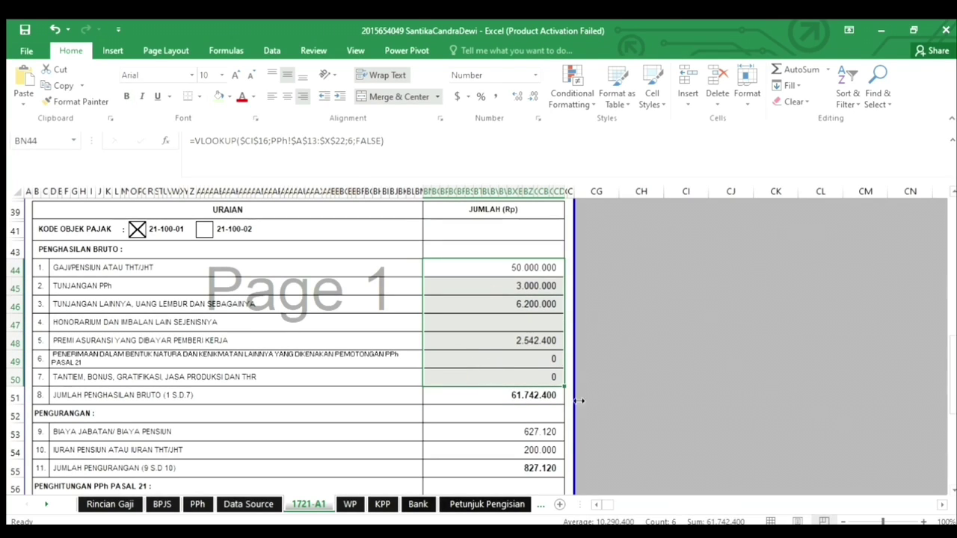
{"action": "key", "text": "Return"}
{"action": "left_click", "coordinate": [487, 396]}
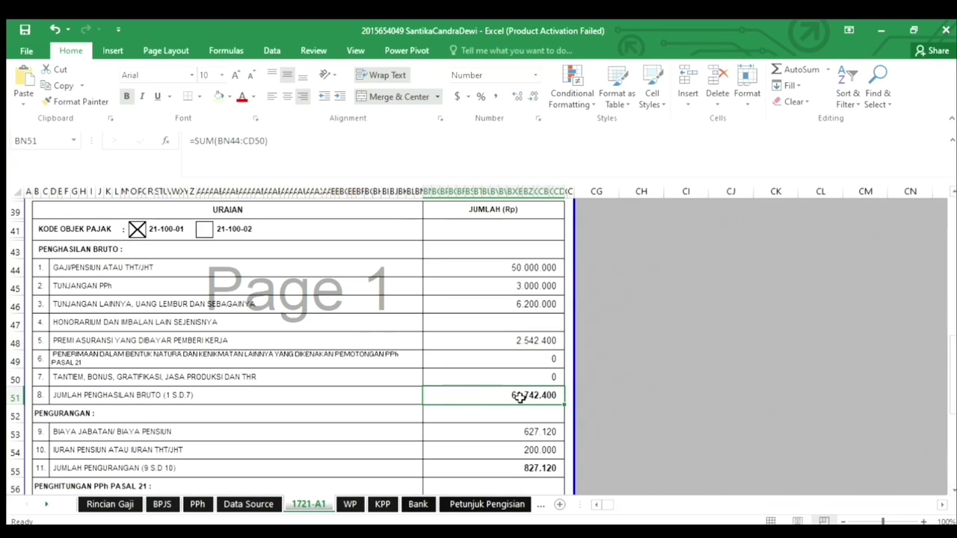
- Examine the Biaya Jabatan/Biaya Pensiun formula (BN53) in the Pengurangan section and compare it with the Premi Asuransi formula (BN48)
{"action": "scroll", "coordinate": [519, 397], "scroll_direction": "down", "scroll_amount": 1}
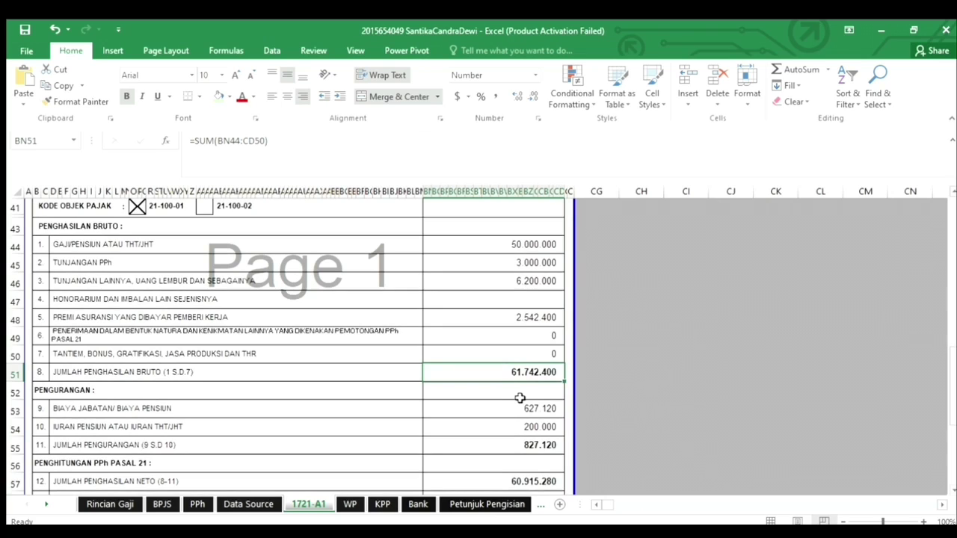
{"action": "left_click", "coordinate": [73, 410]}
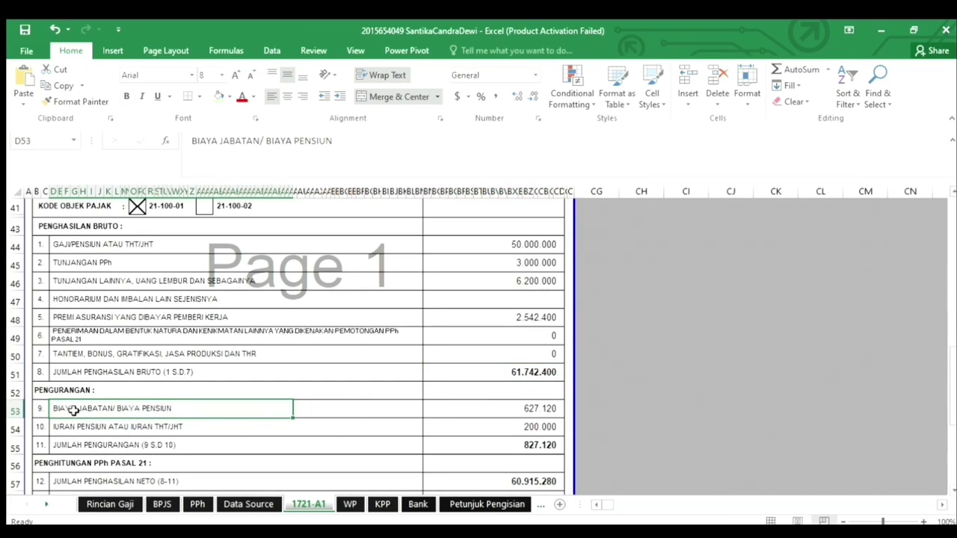
{"action": "left_click", "coordinate": [515, 408]}
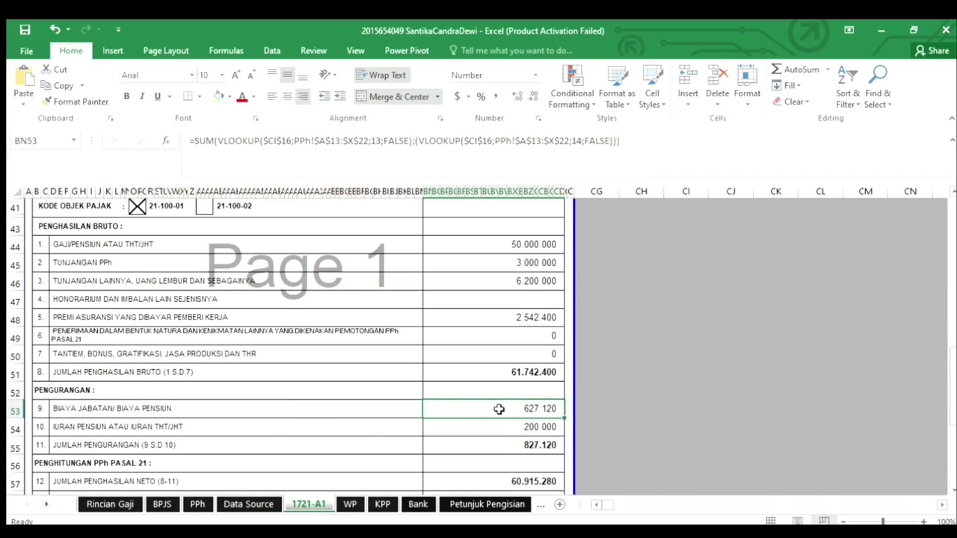
{"action": "left_click", "coordinate": [488, 317]}
{"action": "left_click", "coordinate": [492, 409]}
- Locate the Biaya Jabatan and Biaya Jabatan THR columns on the PPh sheet as sources for BN53, and return to the 1721-A1 form
{"action": "left_click", "coordinate": [197, 504]}
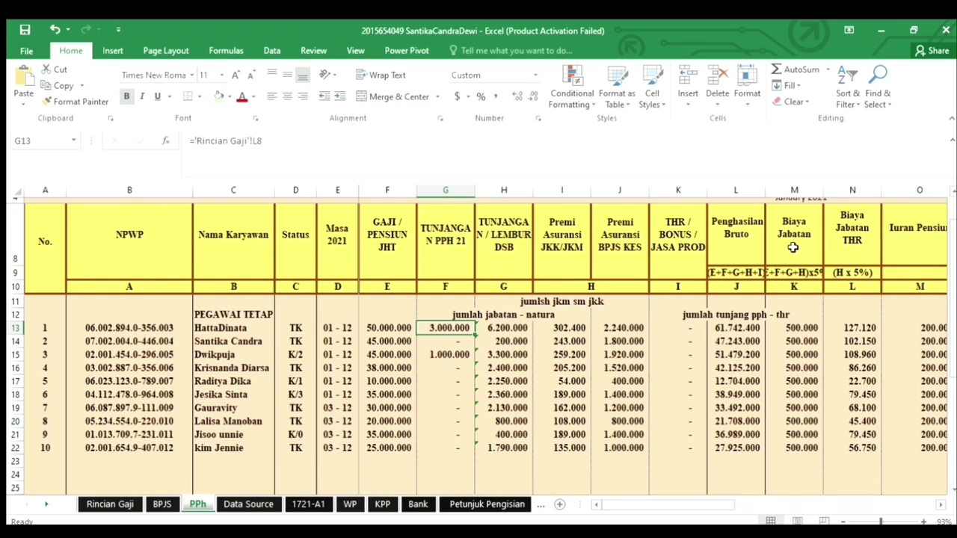
{"action": "left_click", "coordinate": [939, 506]}
{"action": "left_click", "coordinate": [938, 506]}
{"action": "left_click", "coordinate": [939, 506]}
{"action": "left_click", "coordinate": [939, 506]}
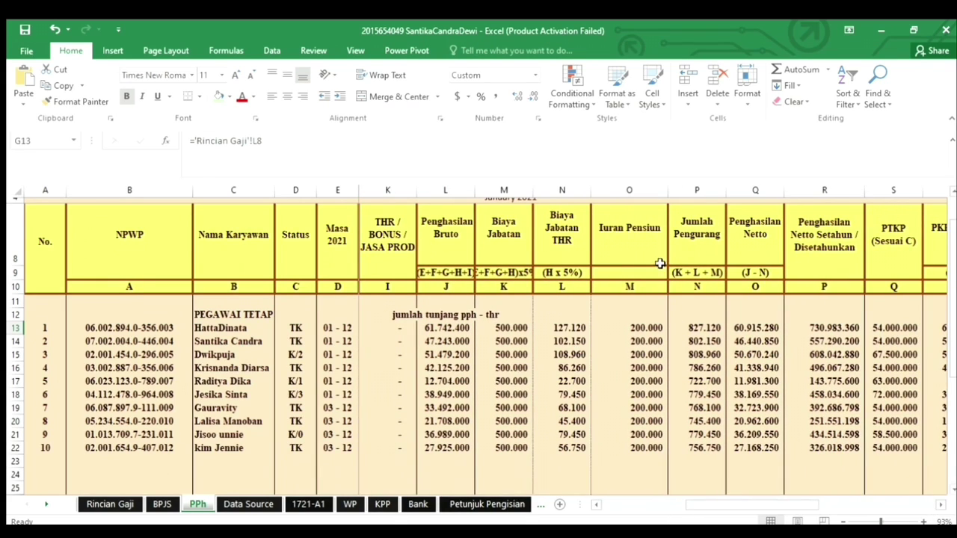
{"action": "left_click", "coordinate": [493, 239]}
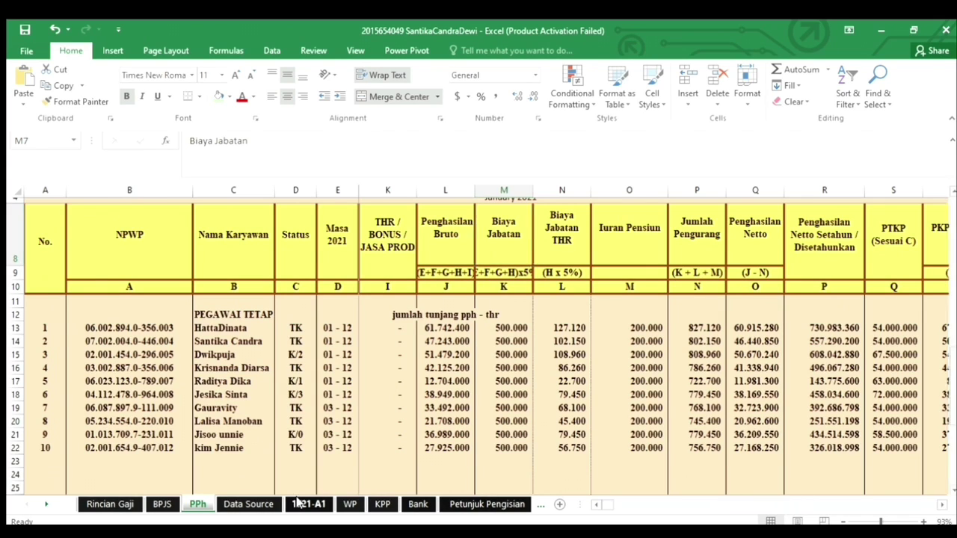
{"action": "left_click", "coordinate": [299, 504]}
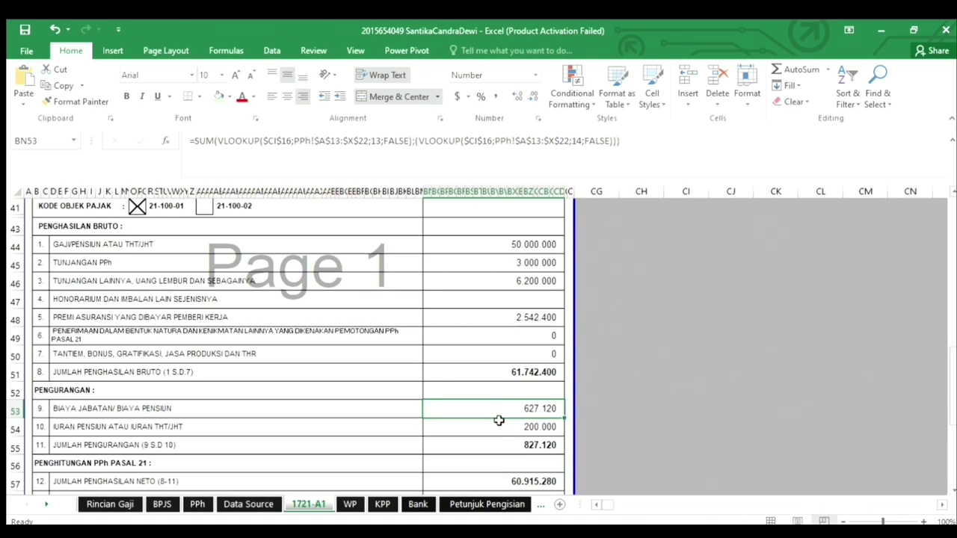
- Examine the Iuran Pensiun formula (BN54) and the Jumlah Pengurangan formula (BN55) that adds BN53 and BN54
{"action": "left_click", "coordinate": [69, 427]}
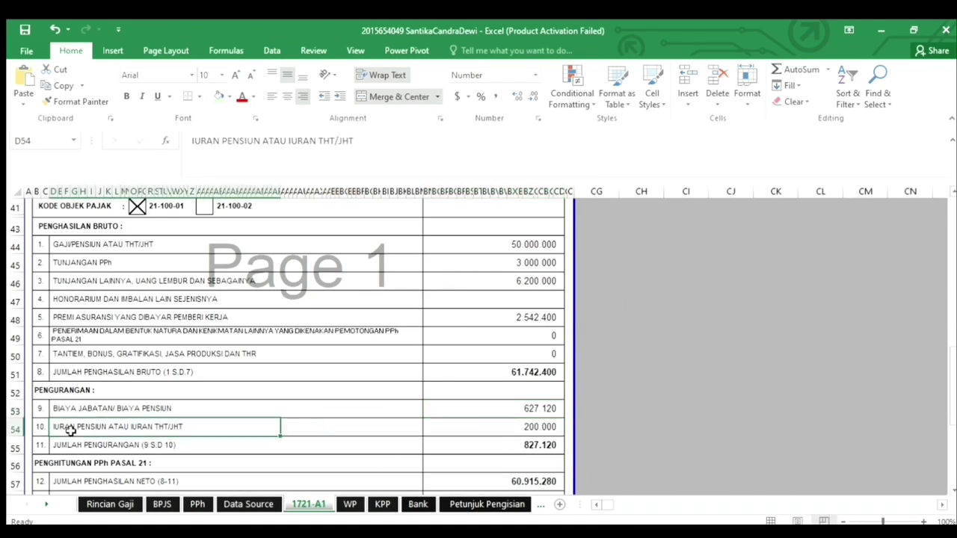
{"action": "left_click", "coordinate": [498, 427]}
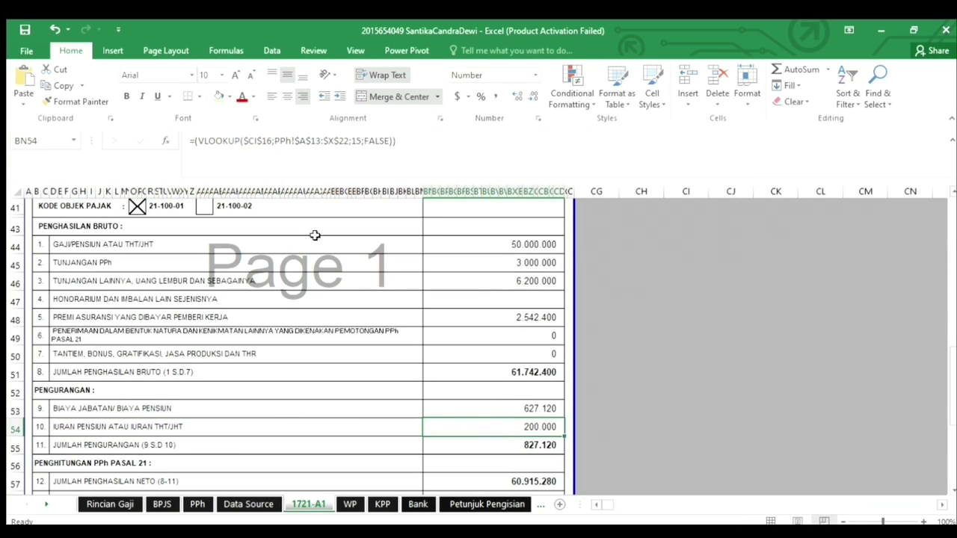
{"action": "left_click", "coordinate": [357, 142]}
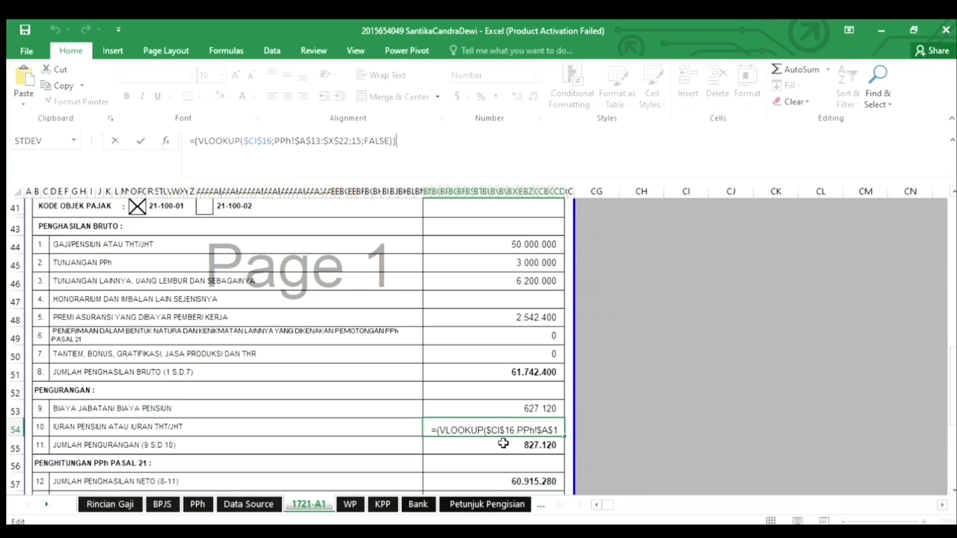
{"action": "key", "text": "Return"}
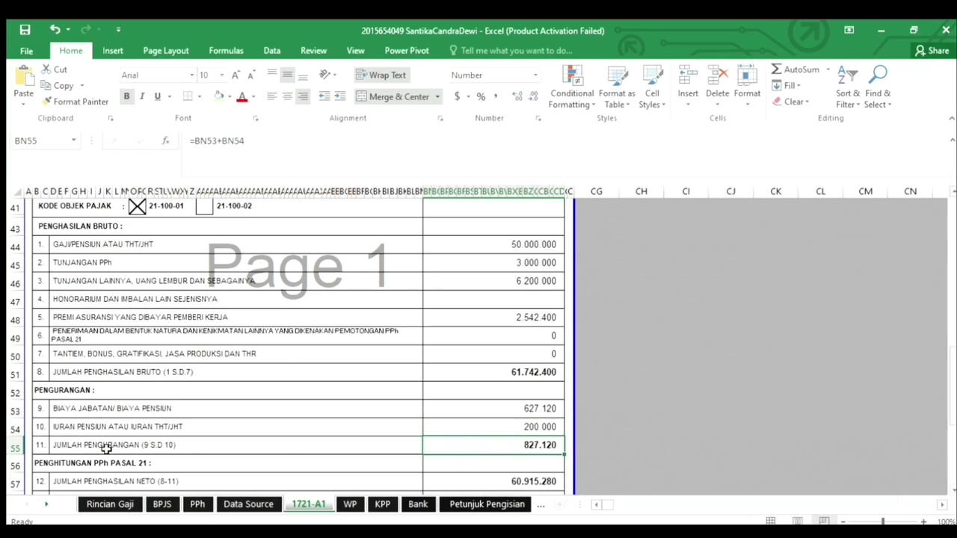
{"action": "left_click", "coordinate": [501, 409]}
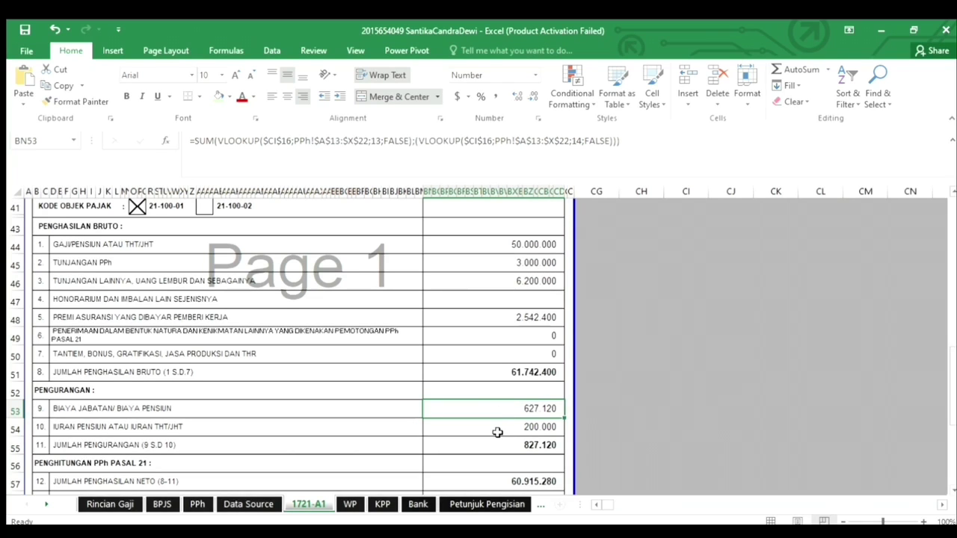
{"action": "left_click", "coordinate": [497, 432]}
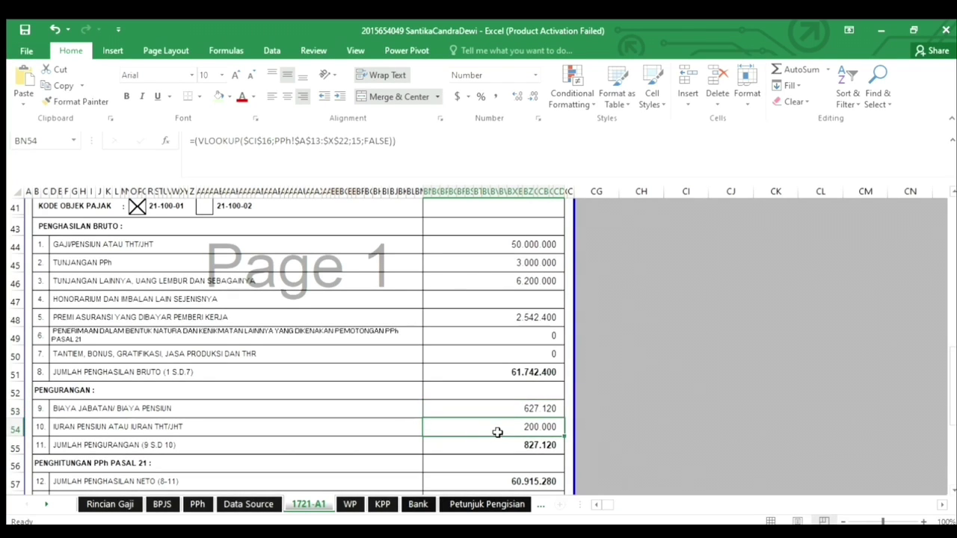
- Examine the Jumlah Penghasilan Neto formula (BN57), which subtracts total deductions BN55 from gross income BN51
{"action": "scroll", "coordinate": [497, 432], "scroll_direction": "down", "scroll_amount": 1}
{"action": "scroll", "coordinate": [506, 413], "scroll_direction": "down", "scroll_amount": 2}
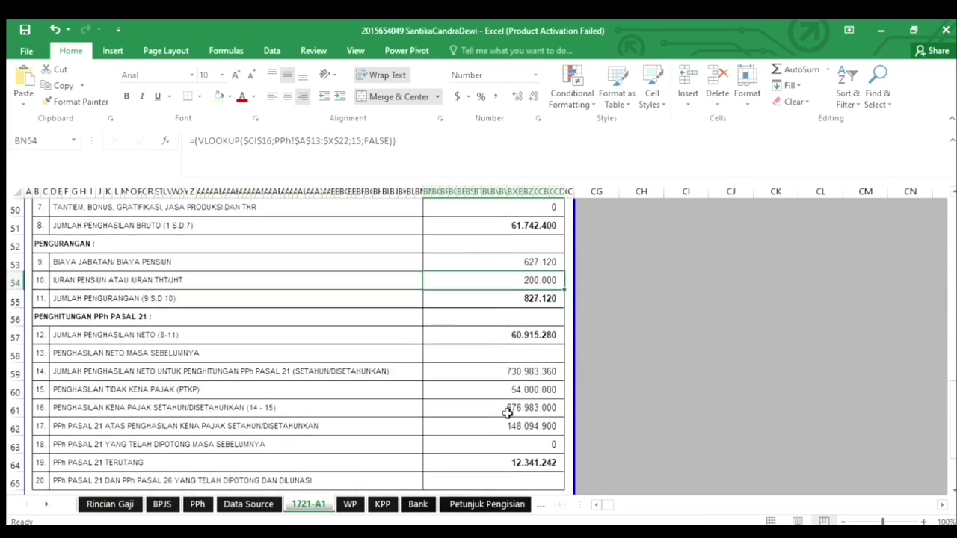
{"action": "scroll", "coordinate": [507, 412], "scroll_direction": "down", "scroll_amount": 1}
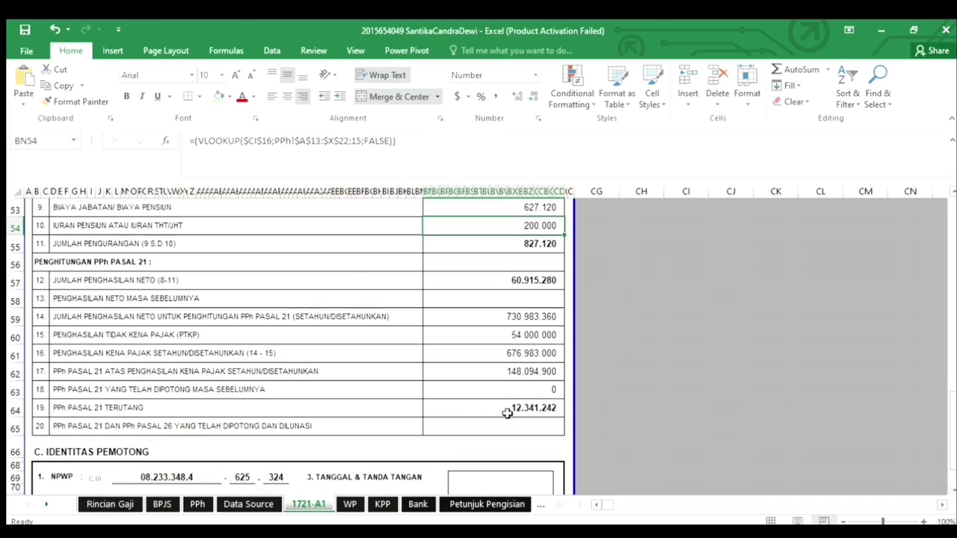
{"action": "left_click", "coordinate": [121, 281]}
{"action": "scroll", "coordinate": [175, 316], "scroll_direction": "up", "scroll_amount": 2}
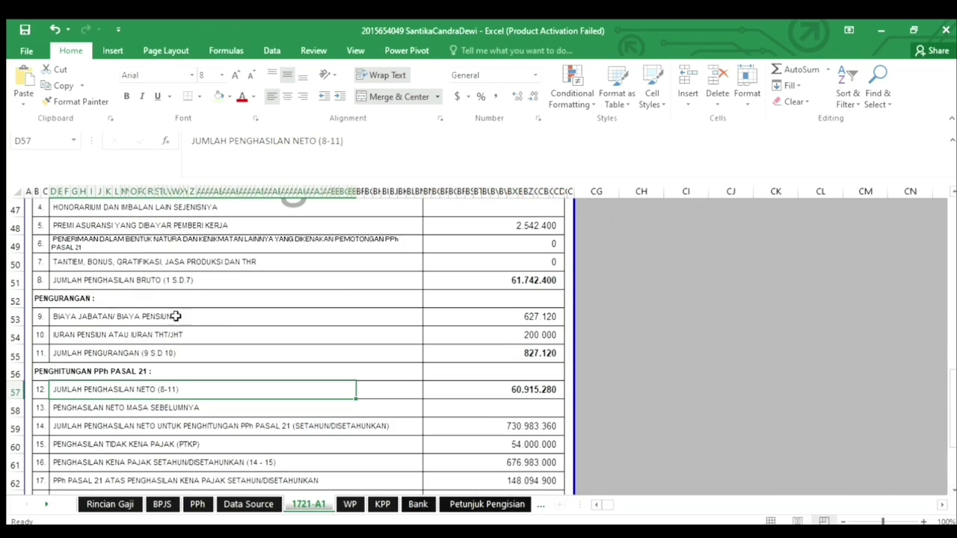
{"action": "left_click", "coordinate": [456, 388]}
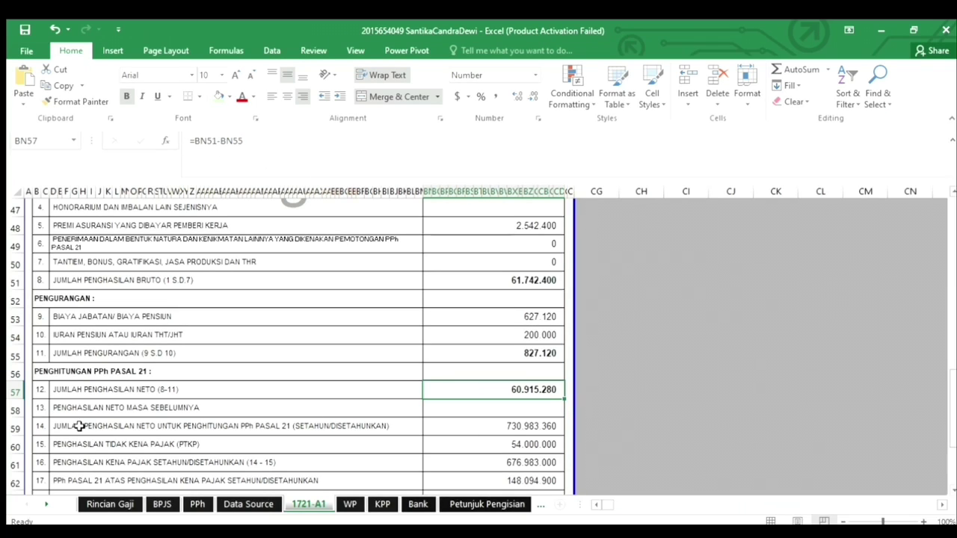
- Examine the annualised net income formula (BN59) and compare it with the monthly net income in BN57 that it multiplies by 12
{"action": "left_click", "coordinate": [491, 424]}
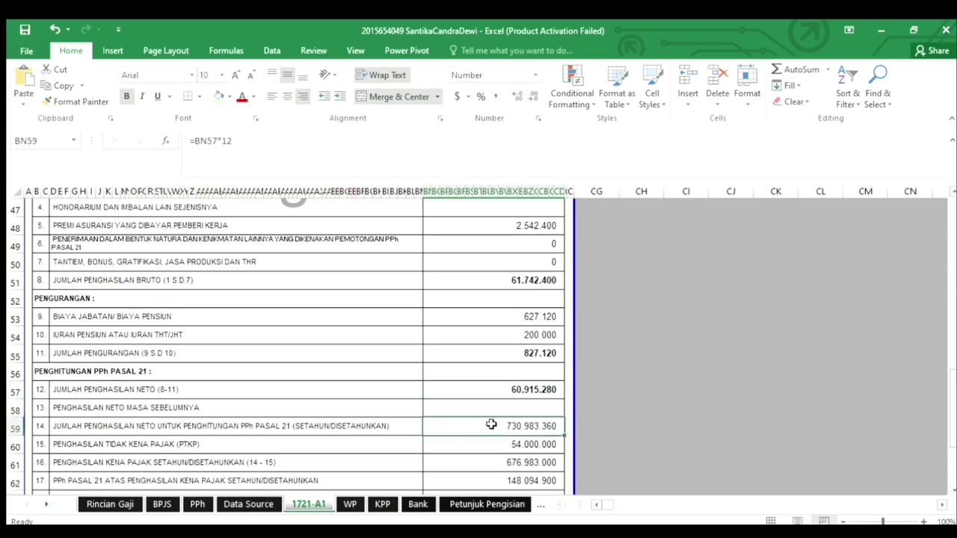
{"action": "left_click", "coordinate": [475, 391]}
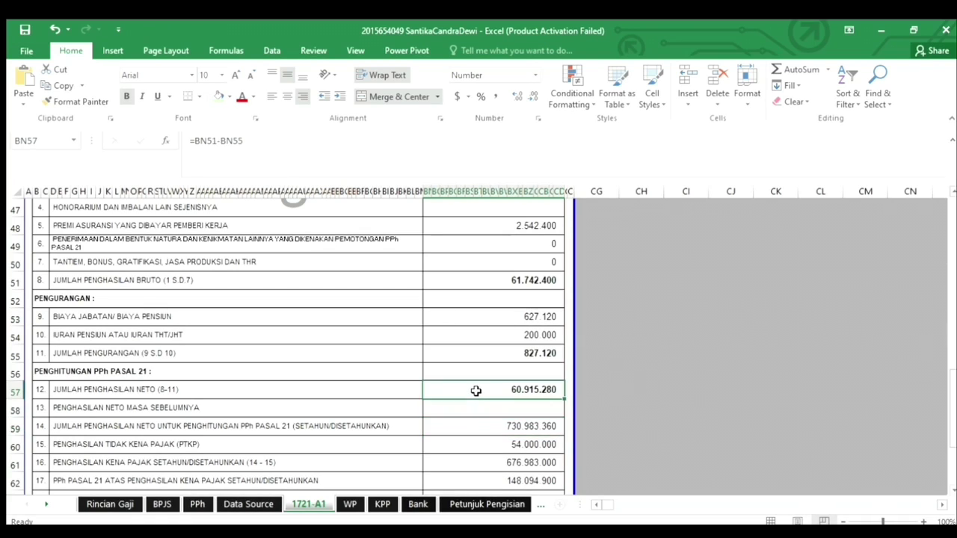
{"action": "left_click", "coordinate": [503, 427]}
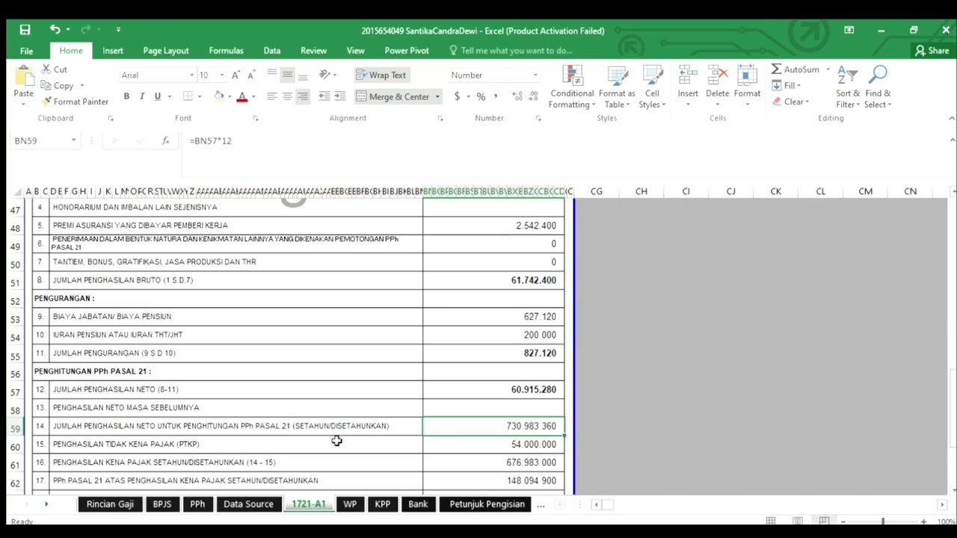
- Trace the PTKP formula (BN60) to the PTKP column on the PPh sheet, and return to the 1721-A1 form
{"action": "left_click", "coordinate": [502, 454]}
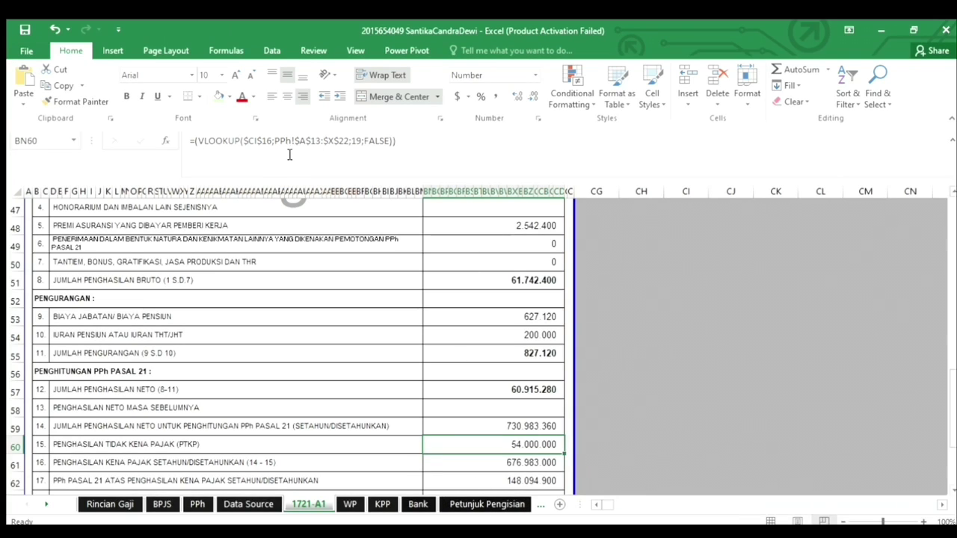
{"action": "left_click", "coordinate": [357, 141]}
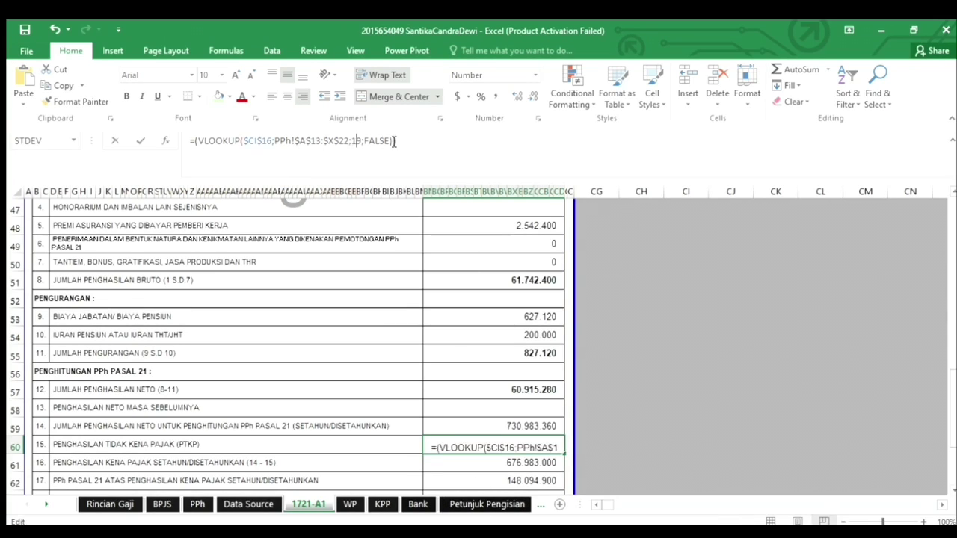
{"action": "key", "text": "Return"}
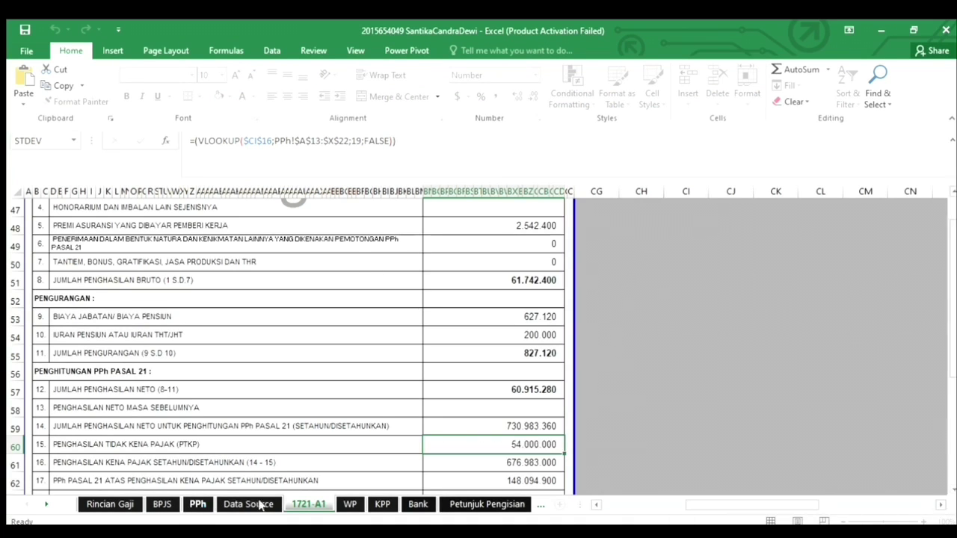
{"action": "left_click", "coordinate": [199, 505]}
{"action": "scroll", "coordinate": [751, 506], "scroll_direction": "right", "scroll_amount": 4}
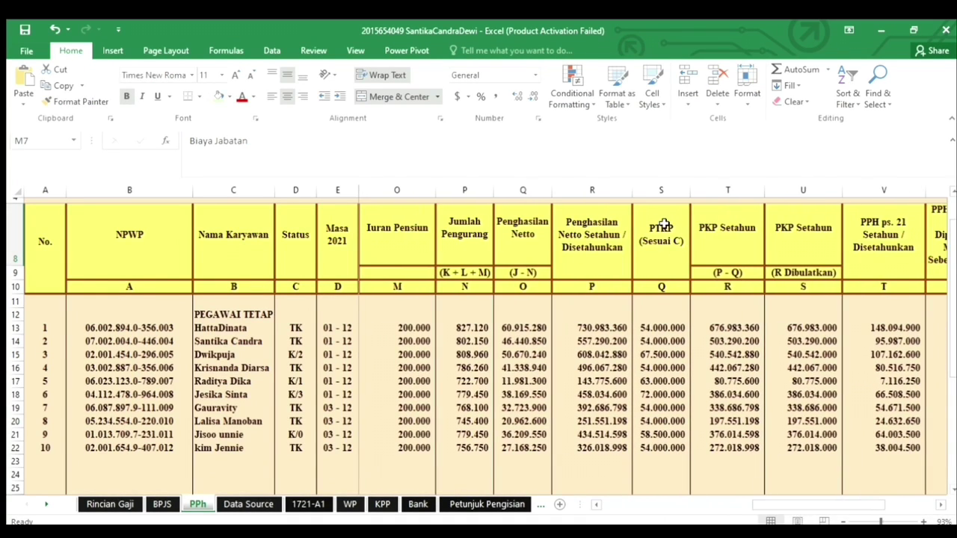
{"action": "left_click", "coordinate": [711, 221]}
{"action": "left_click", "coordinate": [657, 228]}
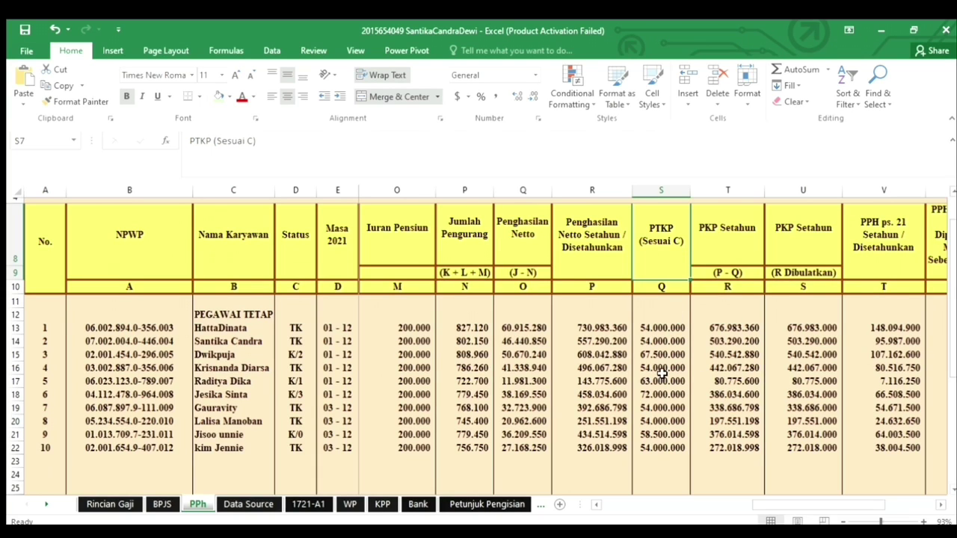
{"action": "left_click", "coordinate": [318, 505]}
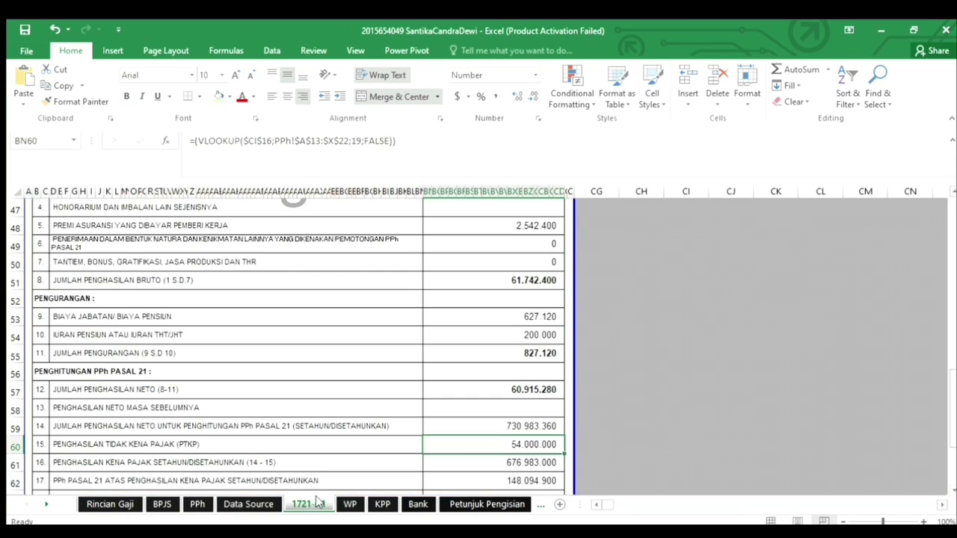
- Examine the Penghasilan Kena Pajak formula (BN61) and compare it with annualised net income BN59 and PTKP BN60
{"action": "scroll", "coordinate": [337, 448], "scroll_direction": "down", "scroll_amount": 2}
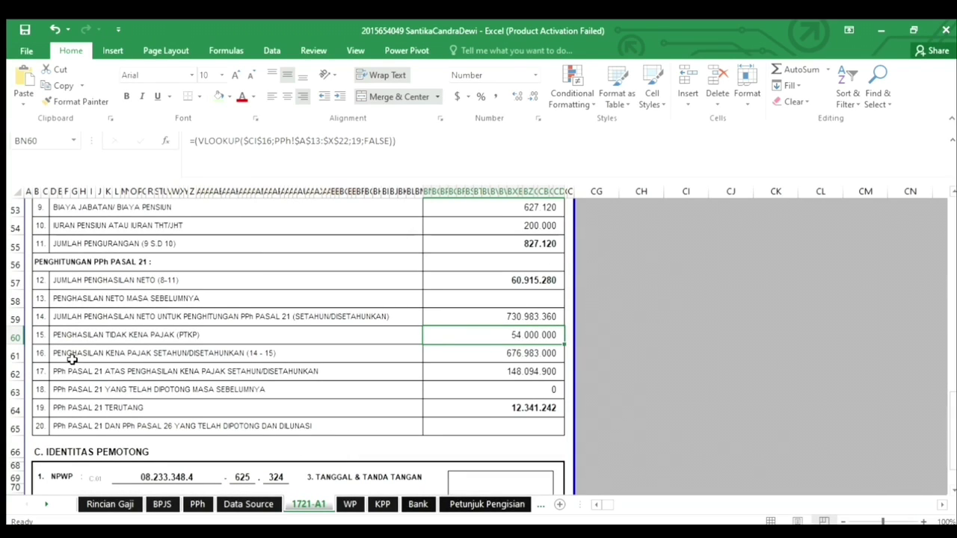
{"action": "left_click", "coordinate": [131, 353]}
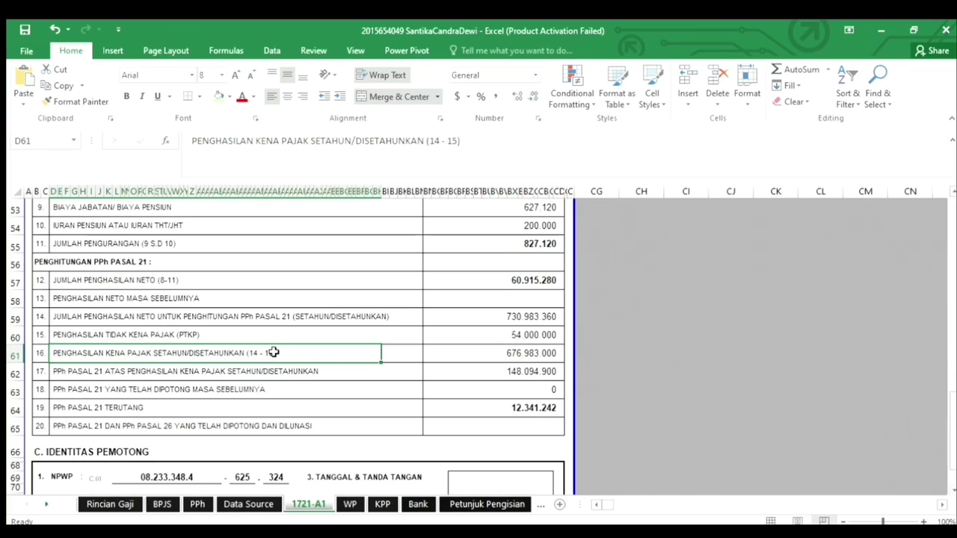
{"action": "left_click", "coordinate": [457, 352]}
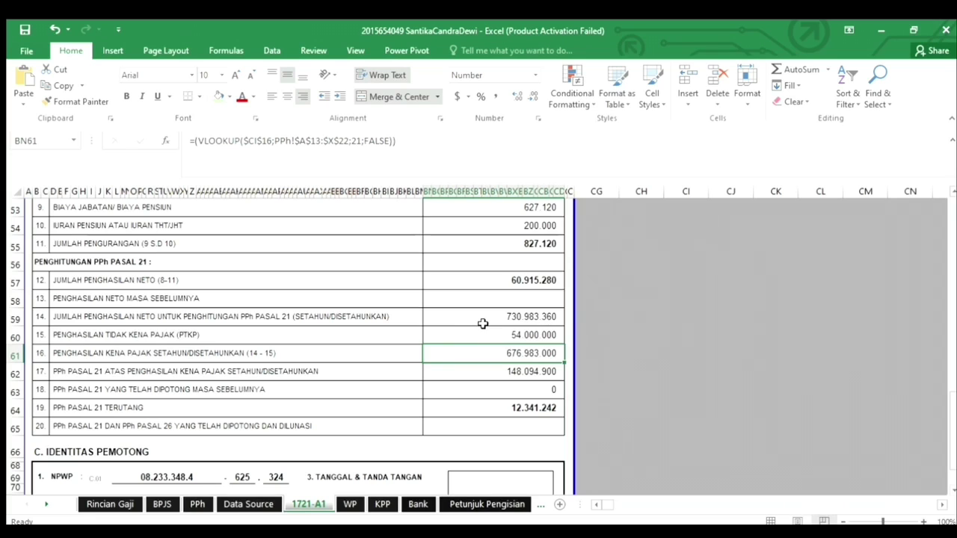
{"action": "left_click", "coordinate": [483, 323]}
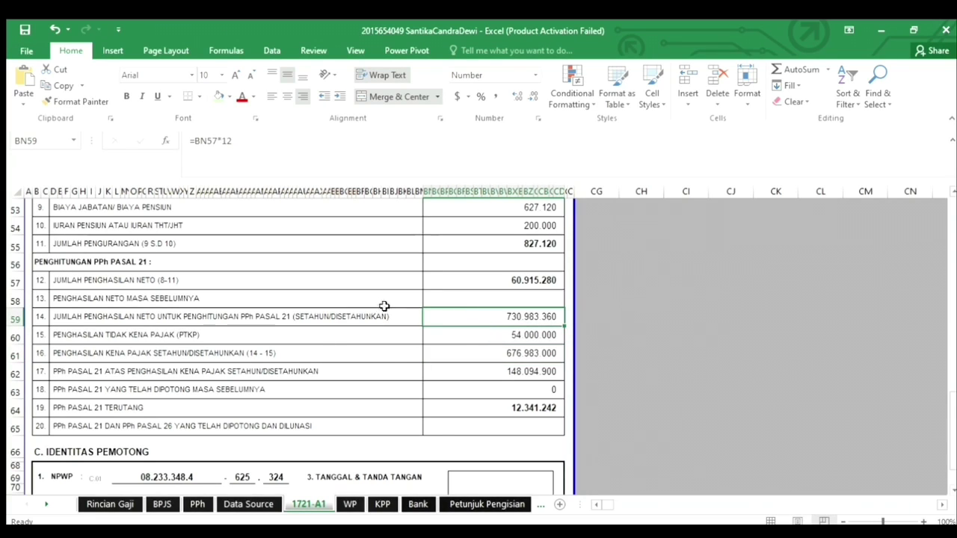
{"action": "left_click", "coordinate": [495, 335]}
{"action": "left_click", "coordinate": [487, 357]}
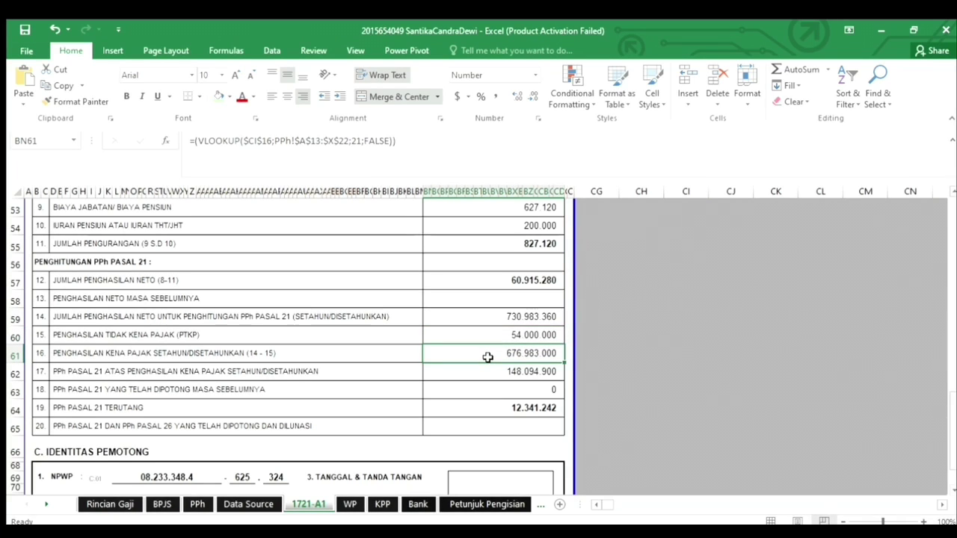
- Locate the PKP Setahun column on the PPh sheet, and return to the 1721-A1 form
{"action": "left_click", "coordinate": [198, 505]}
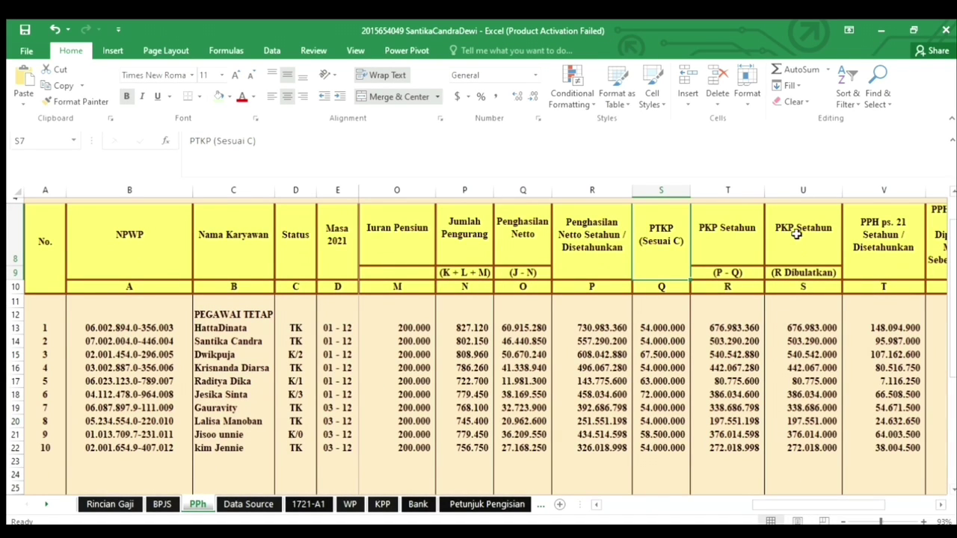
{"action": "left_click", "coordinate": [720, 247]}
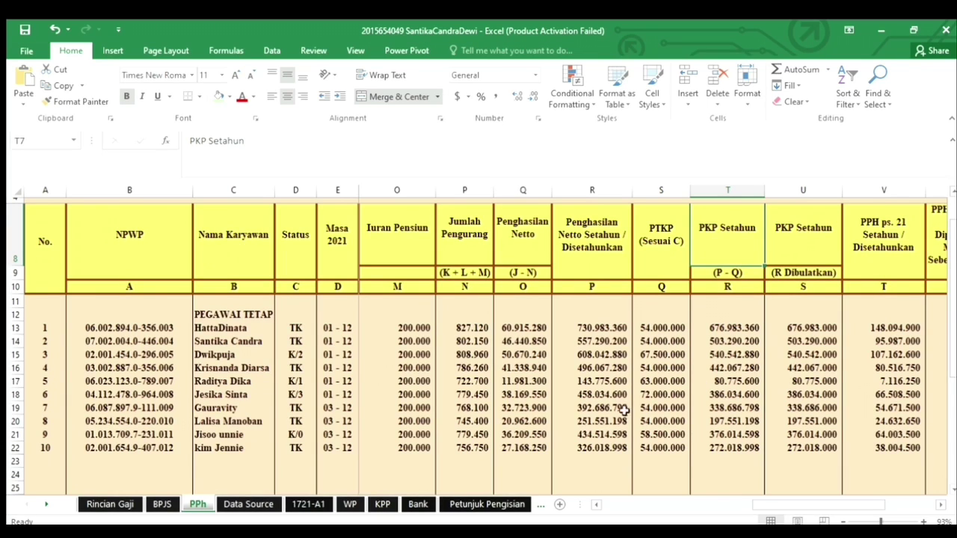
{"action": "left_click", "coordinate": [320, 506]}
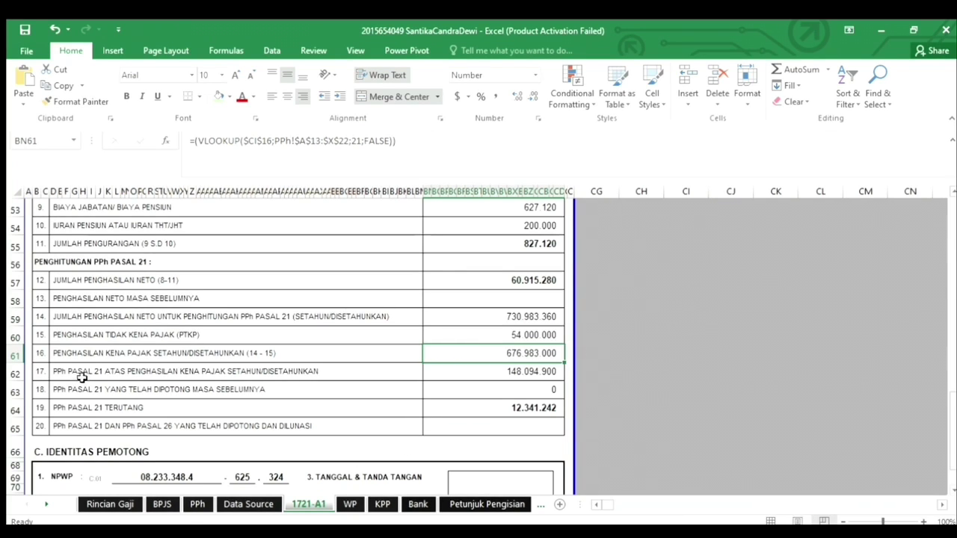
- Examine the lookup formulas for annual PPh Pasal 21 (BN62) and PPh Pasal 21 already withheld in the previous period (BN63)
{"action": "left_click", "coordinate": [219, 372]}
{"action": "left_click", "coordinate": [499, 371]}
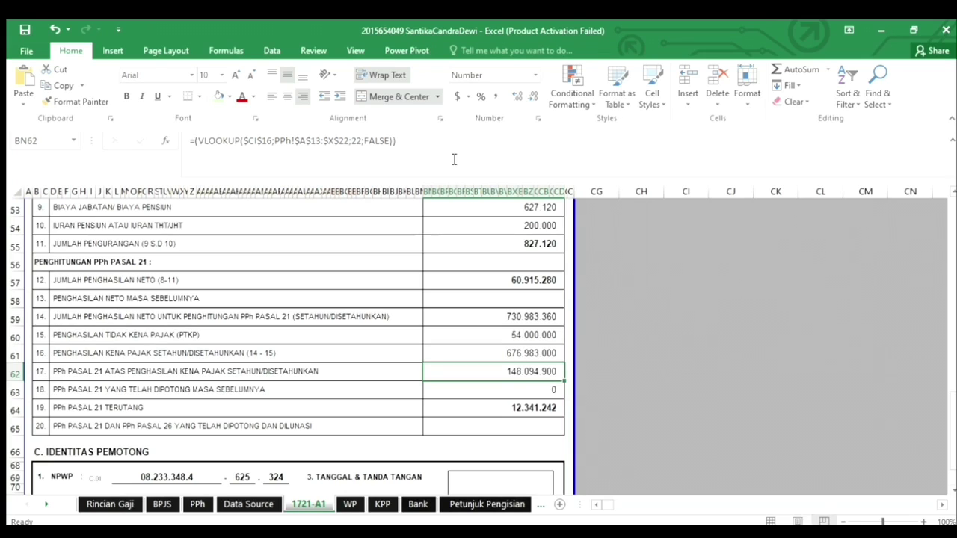
{"action": "left_click", "coordinate": [358, 143]}
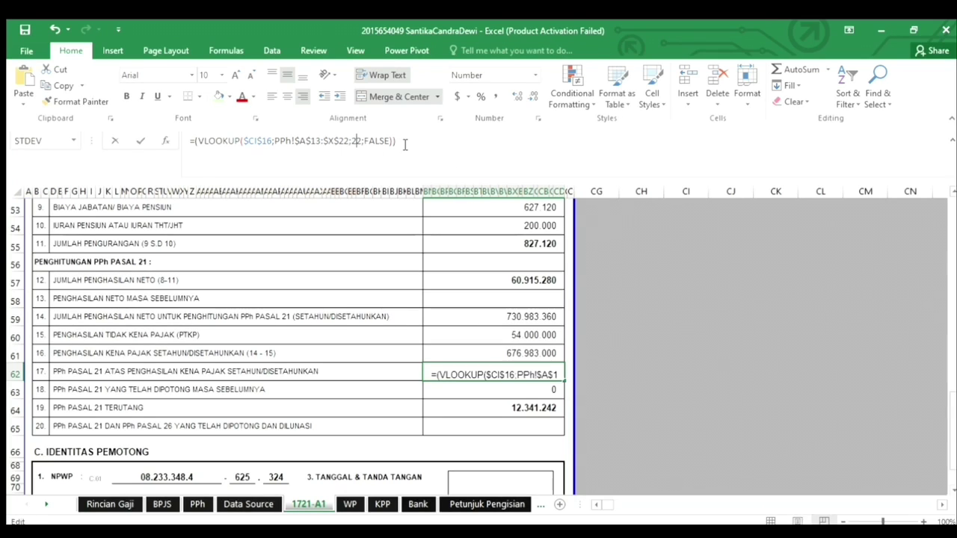
{"action": "type", "text": ")"}
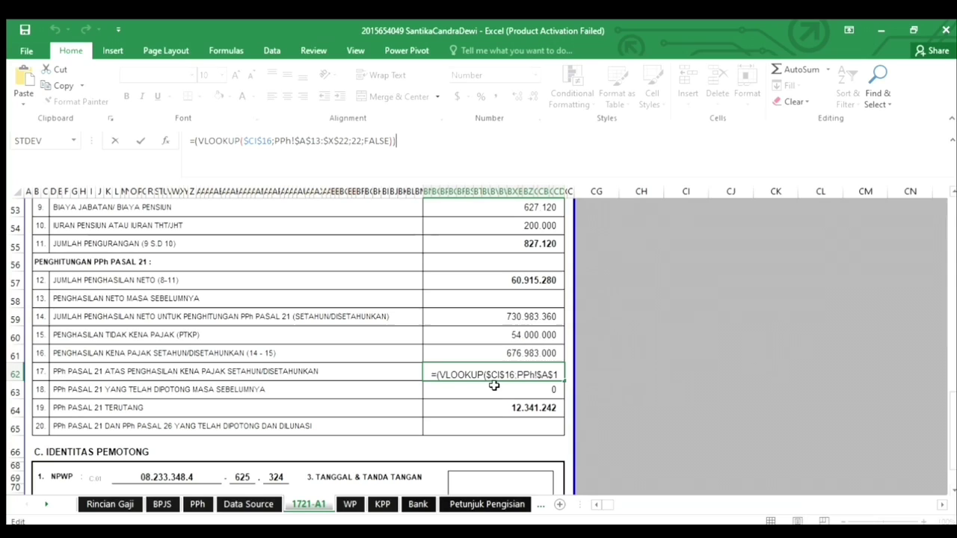
{"action": "key", "text": "Return"}
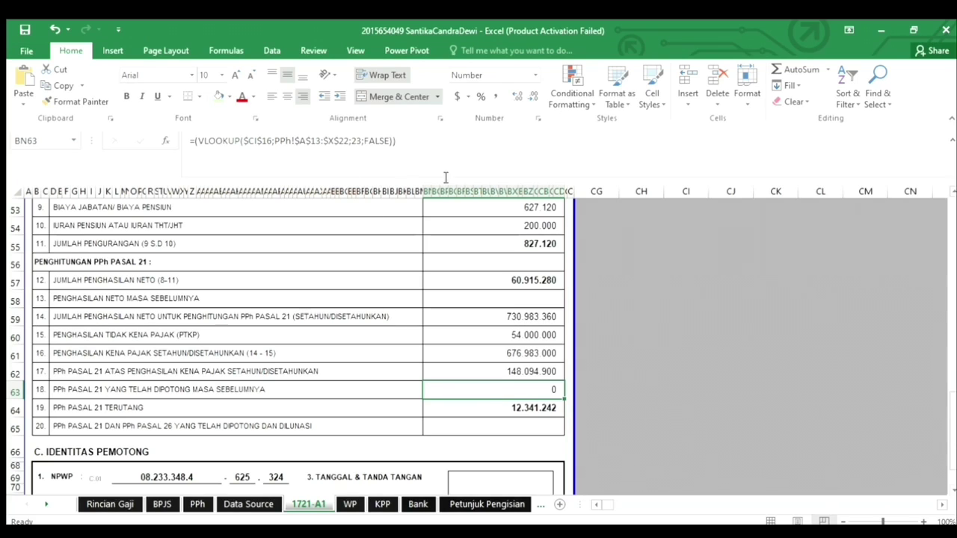
- Examine the PPh Pasal 21 Terutang formula (BN64) and review the taxable income and annual tax rows BN61 and BN62 behind it
{"action": "left_click", "coordinate": [486, 407]}
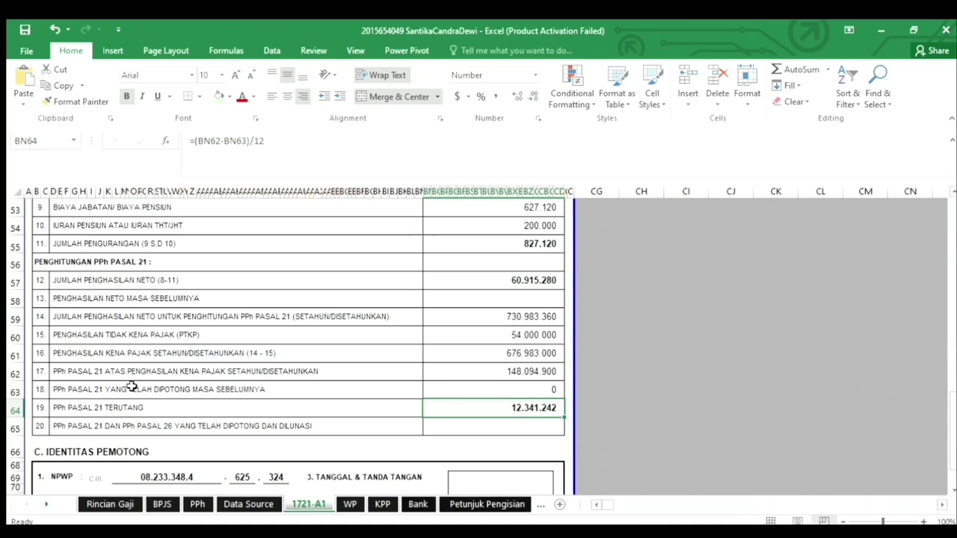
{"action": "left_click", "coordinate": [533, 378]}
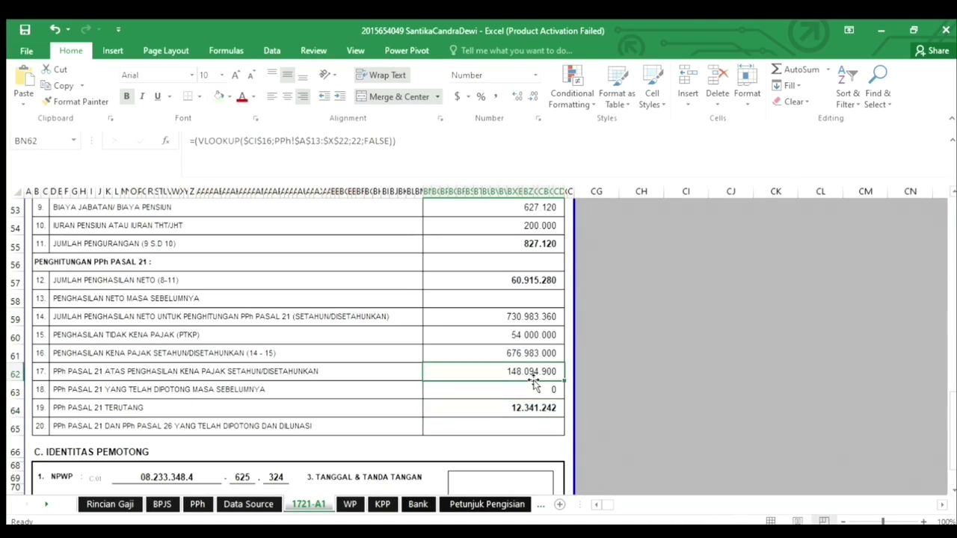
{"action": "left_click", "coordinate": [522, 355]}
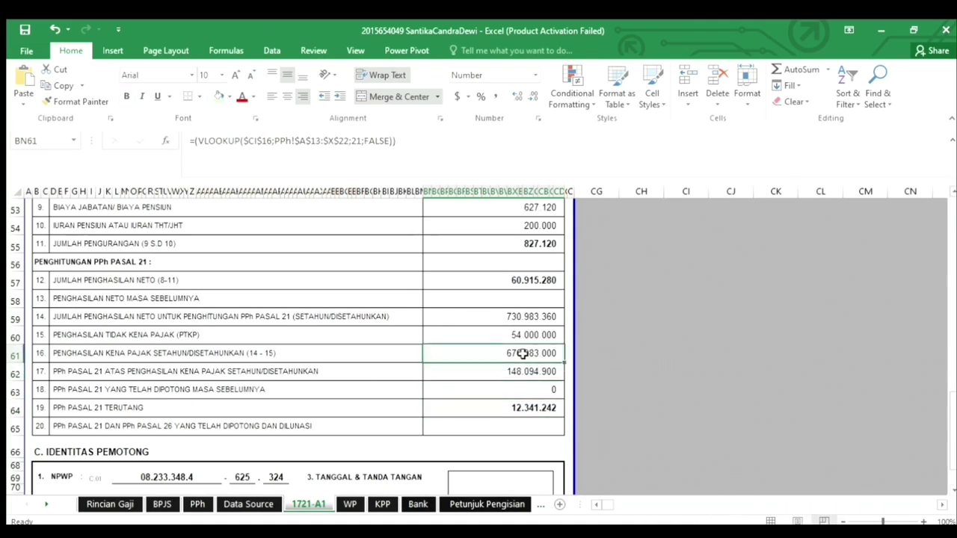
{"action": "left_click", "coordinate": [515, 369]}
{"action": "left_click", "coordinate": [502, 403]}
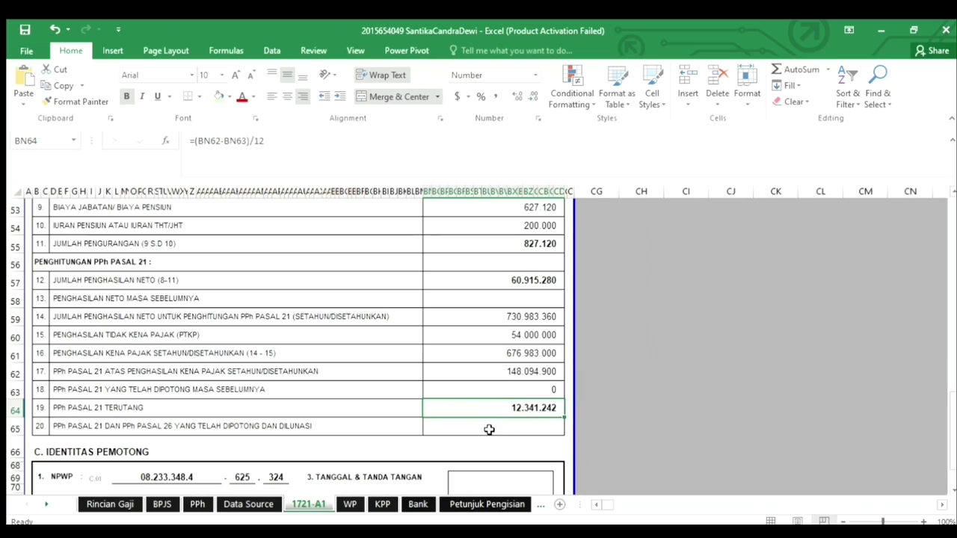
- Review the PPh already withheld and paid row (BN65) and the NPWP and name fields under Identitas Pemotong on the 1721-A1 form
{"action": "scroll", "coordinate": [489, 429], "scroll_direction": "down", "scroll_amount": 2}
{"action": "left_click", "coordinate": [511, 323]}
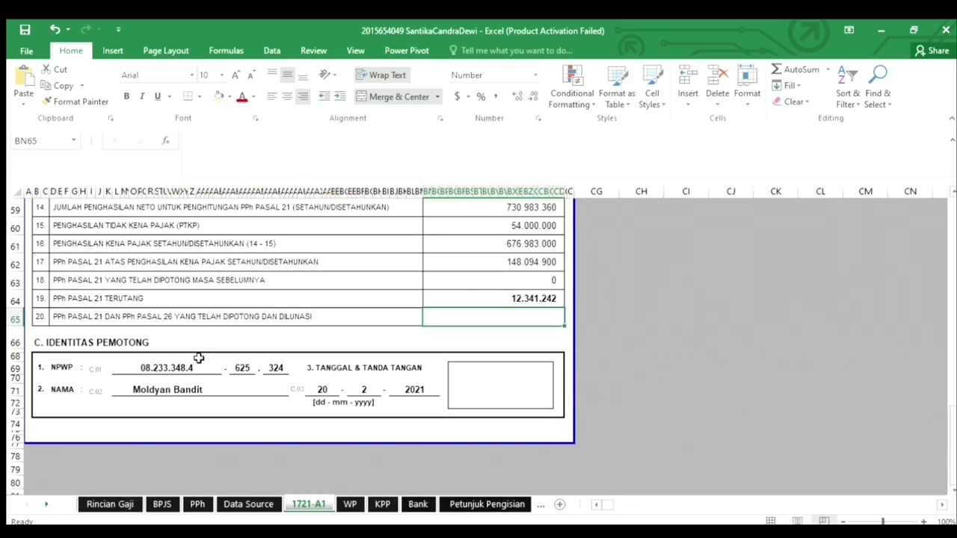
{"action": "left_click", "coordinate": [129, 367]}
{"action": "left_click", "coordinate": [245, 365]}
{"action": "left_click", "coordinate": [276, 367]}
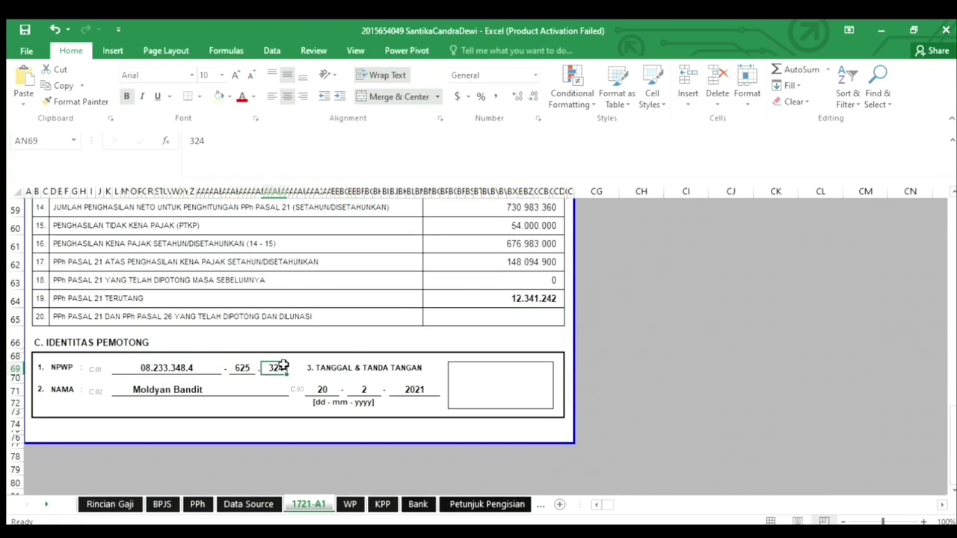
{"action": "left_click", "coordinate": [214, 388]}
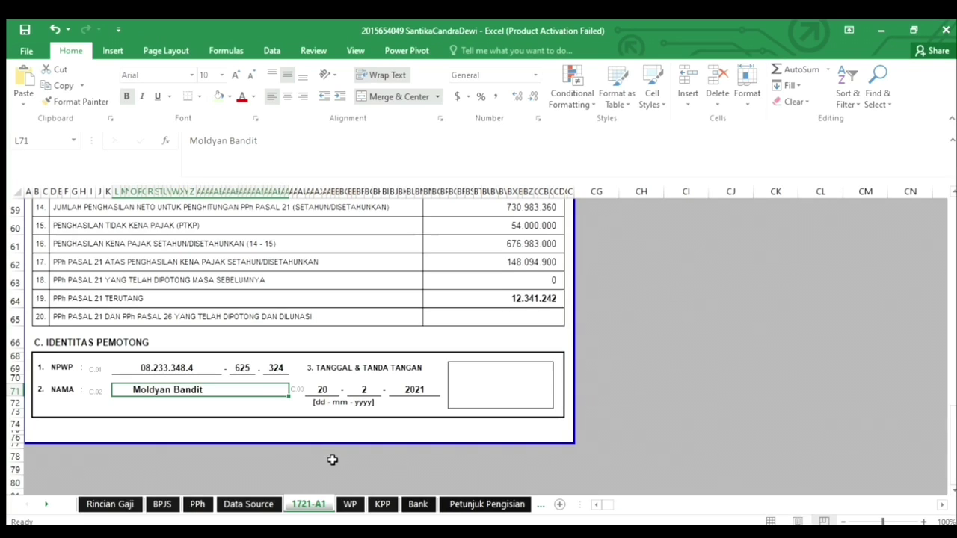
- On the WP sheet, check the SSP form's record selector AJ6 by stepping it up and back down, and inspect the NAMA WP lookup
{"action": "left_click", "coordinate": [350, 504]}
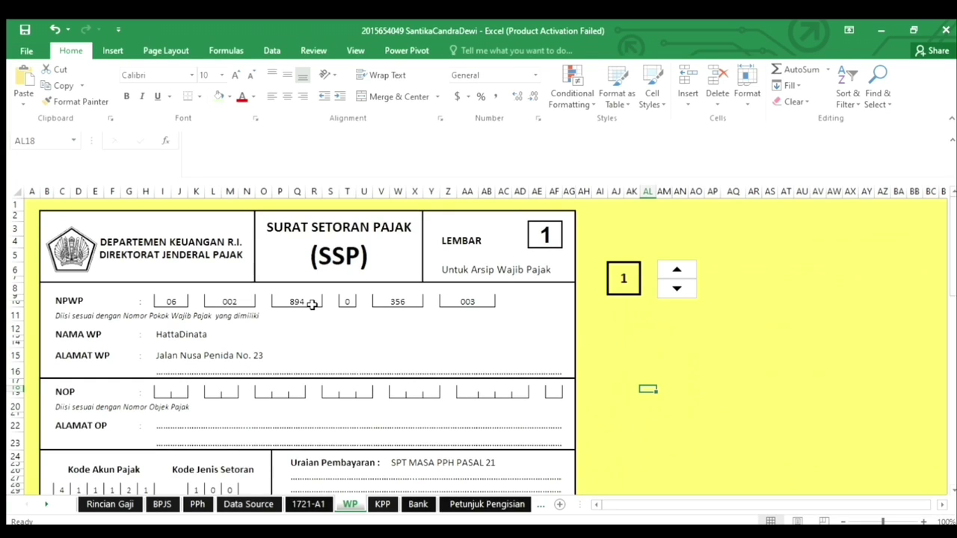
{"action": "left_click", "coordinate": [627, 273]}
{"action": "left_click", "coordinate": [675, 270]}
{"action": "left_click", "coordinate": [677, 288]}
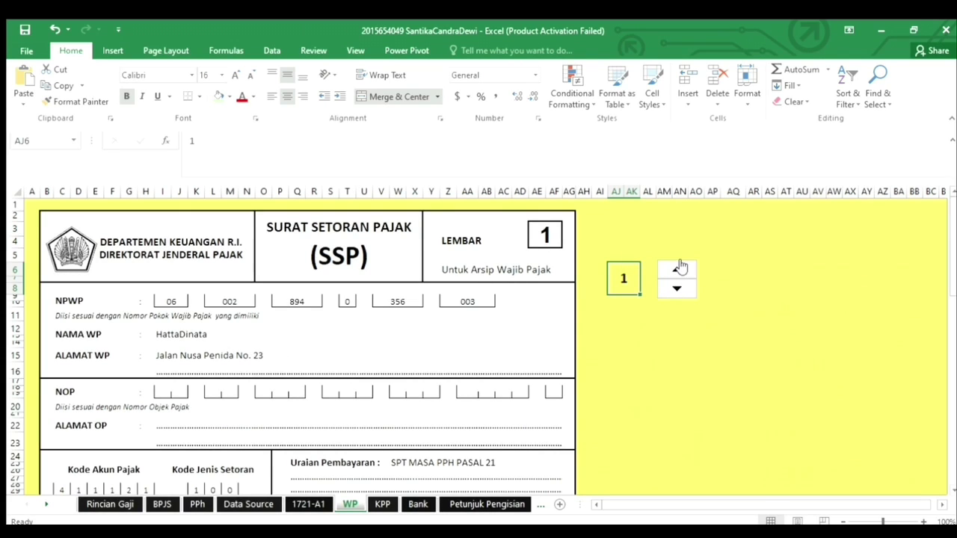
{"action": "left_click", "coordinate": [462, 334]}
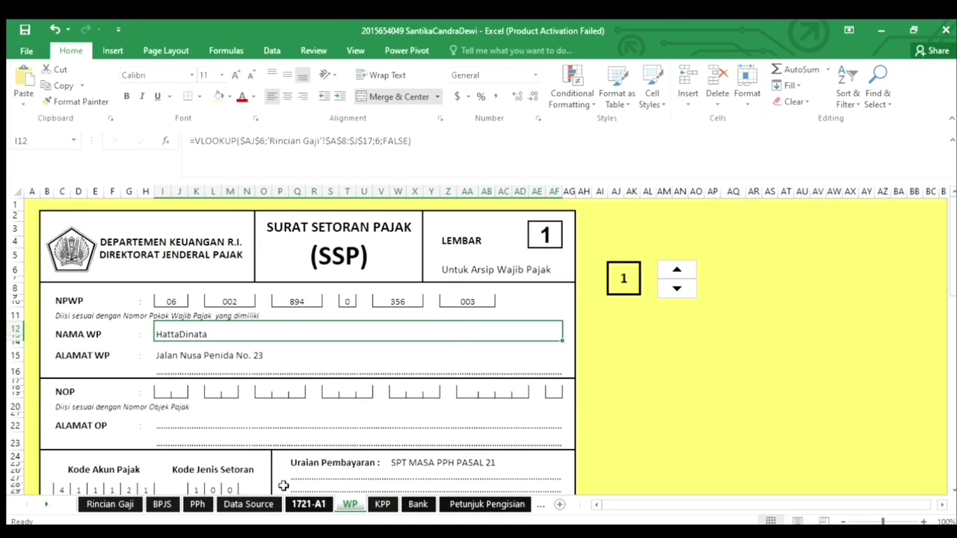
- Review the formulas that split the NPWP into separate boxes along row 9 of the SSP form
{"action": "left_click", "coordinate": [172, 300]}
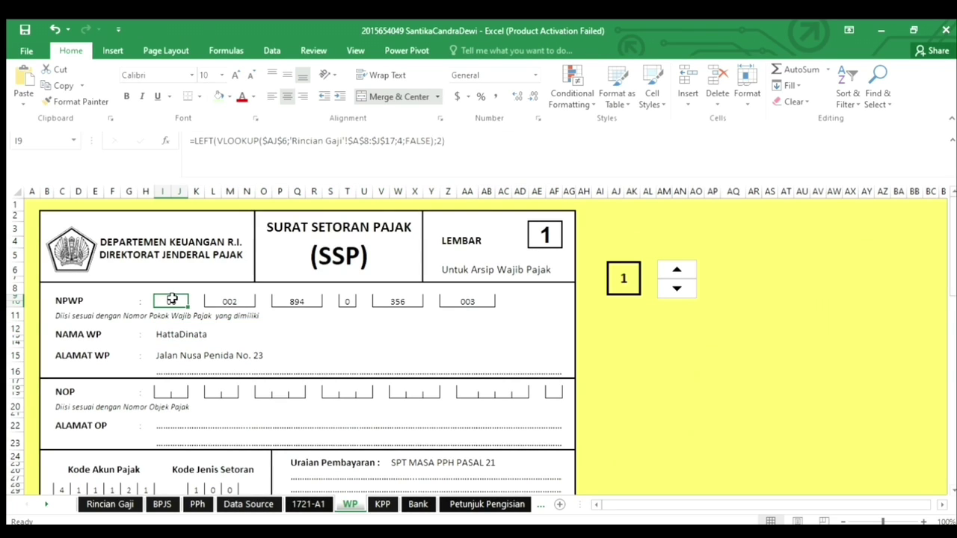
{"action": "left_click", "coordinate": [251, 301]}
{"action": "left_click", "coordinate": [309, 300]}
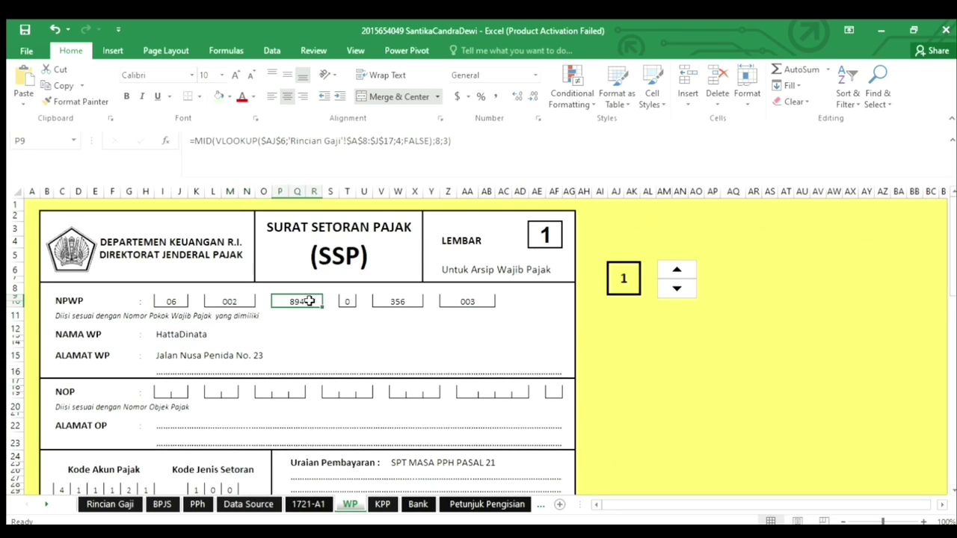
{"action": "left_click", "coordinate": [357, 302]}
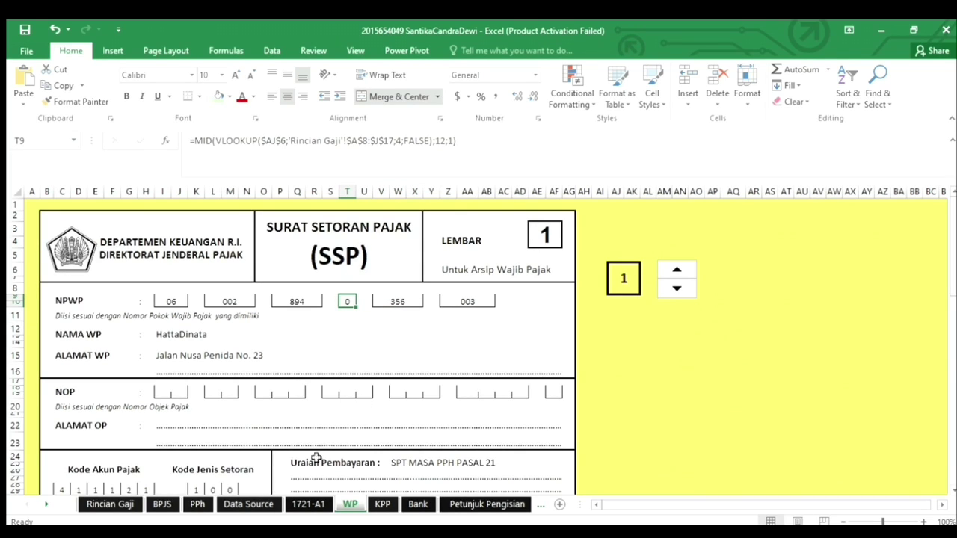
{"action": "left_click", "coordinate": [468, 302]}
- Examine the LEFT formula in I9 and the MID formula in L9 that extract the first two NPWP segments from Rincian Gaji
{"action": "left_click", "coordinate": [170, 299]}
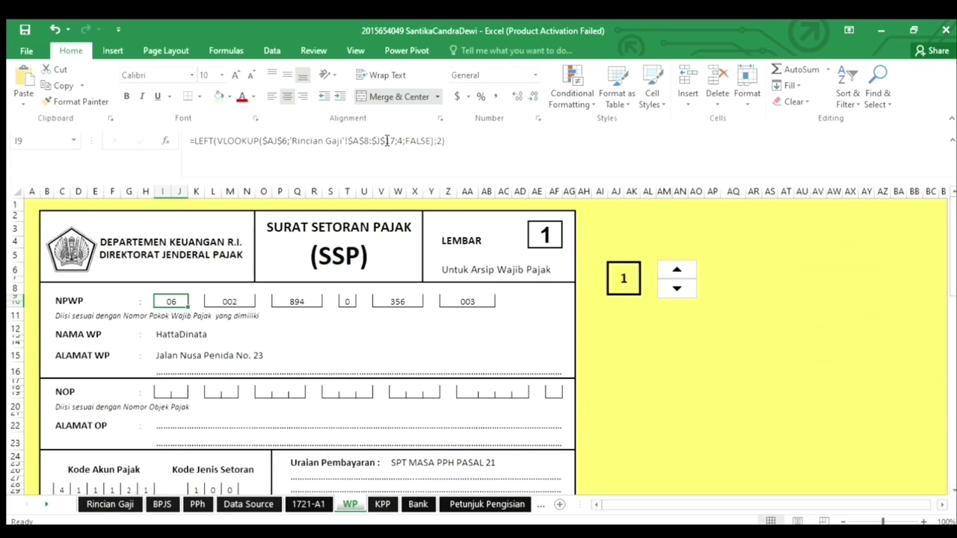
{"action": "left_click", "coordinate": [443, 144]}
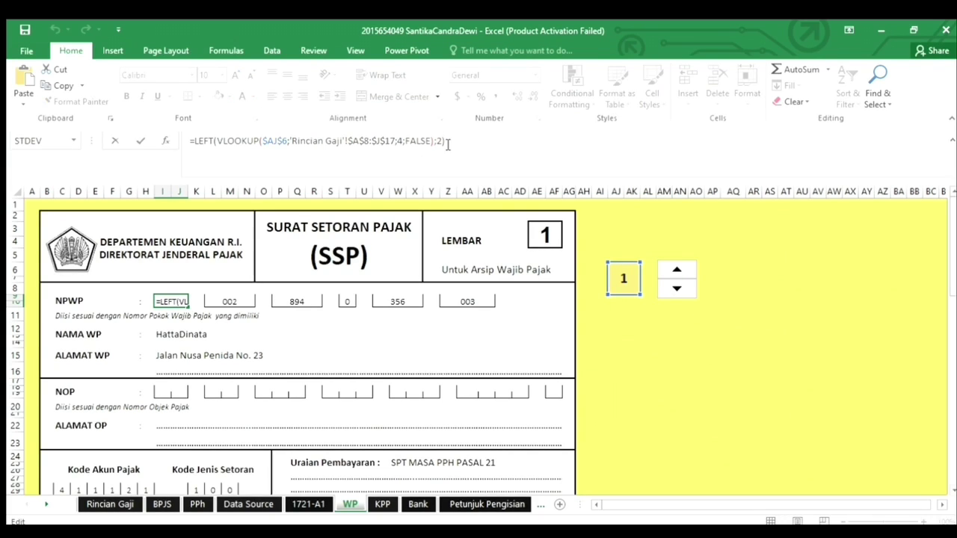
{"action": "key", "text": "Return"}
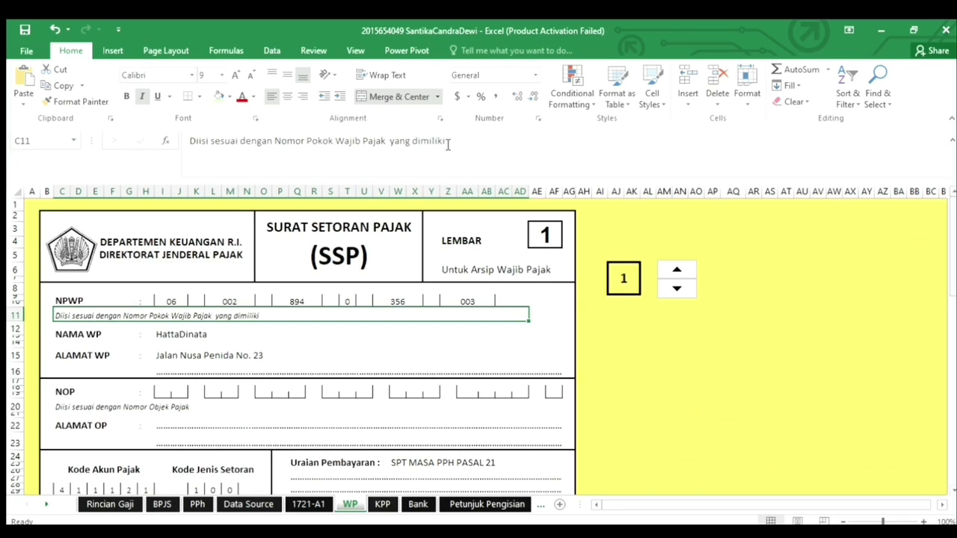
{"action": "left_click", "coordinate": [222, 302]}
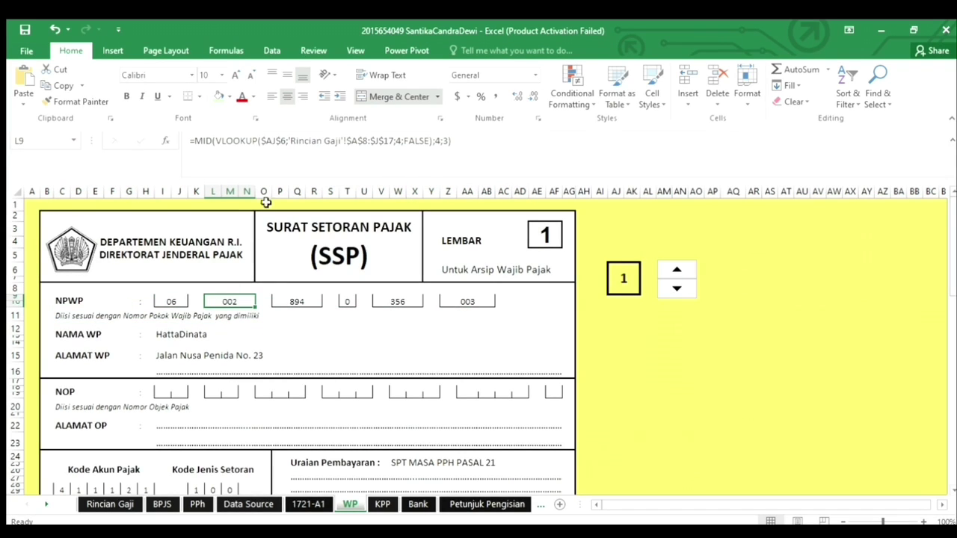
{"action": "left_click", "coordinate": [436, 142]}
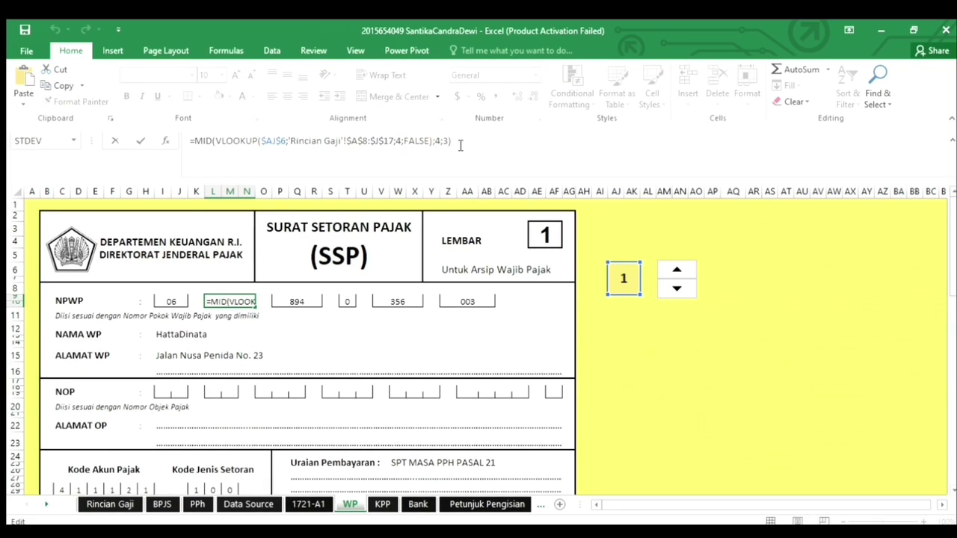
{"action": "key", "text": "Return"}
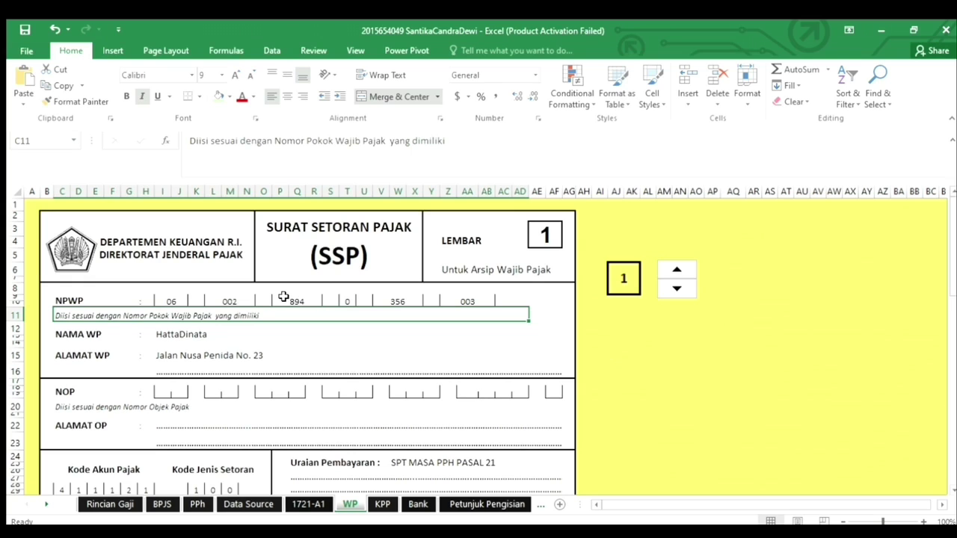
- Examine the MID formulas in P9, T9 and V9 and the RIGHT formula in Z9 that extract the remaining NPWP segments
{"action": "left_click", "coordinate": [283, 297]}
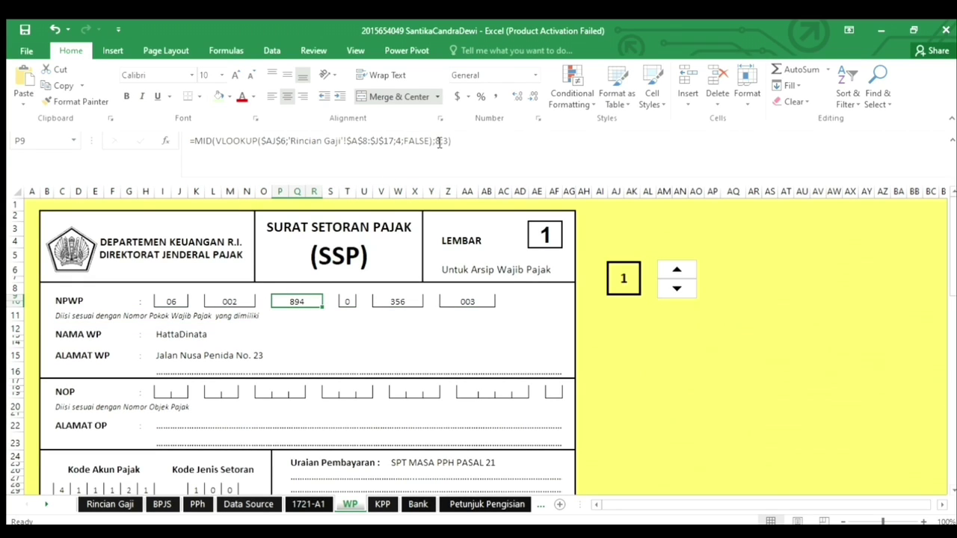
{"action": "left_click", "coordinate": [353, 303]}
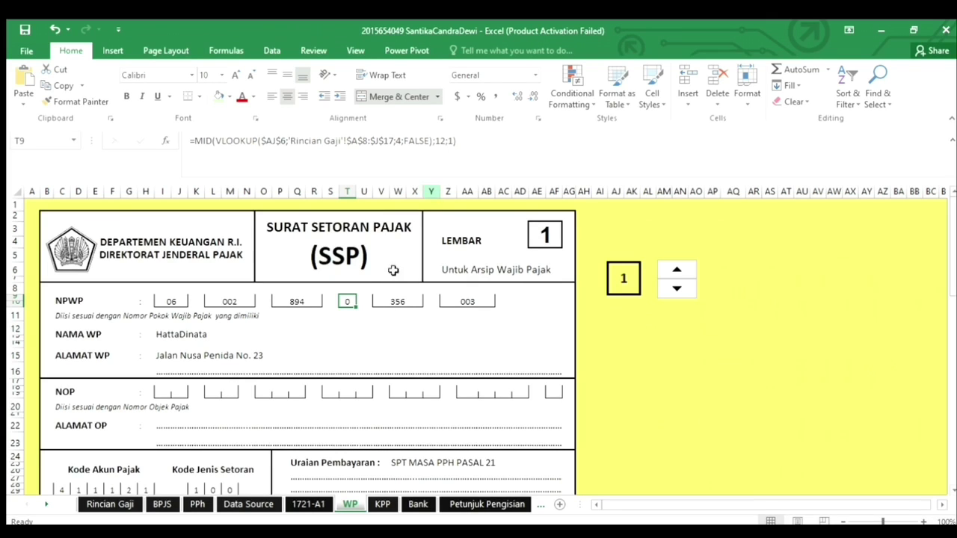
{"action": "left_click", "coordinate": [396, 300]}
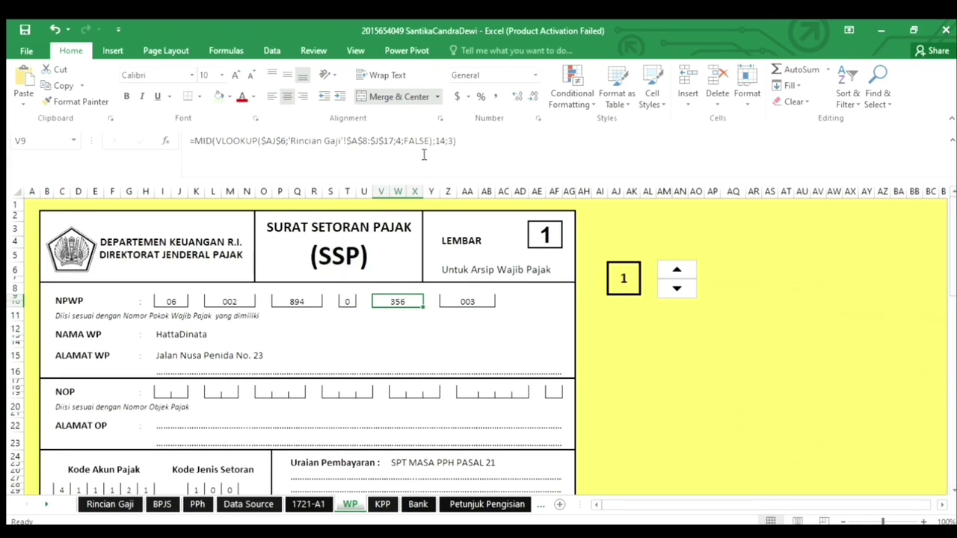
{"action": "left_click", "coordinate": [456, 302]}
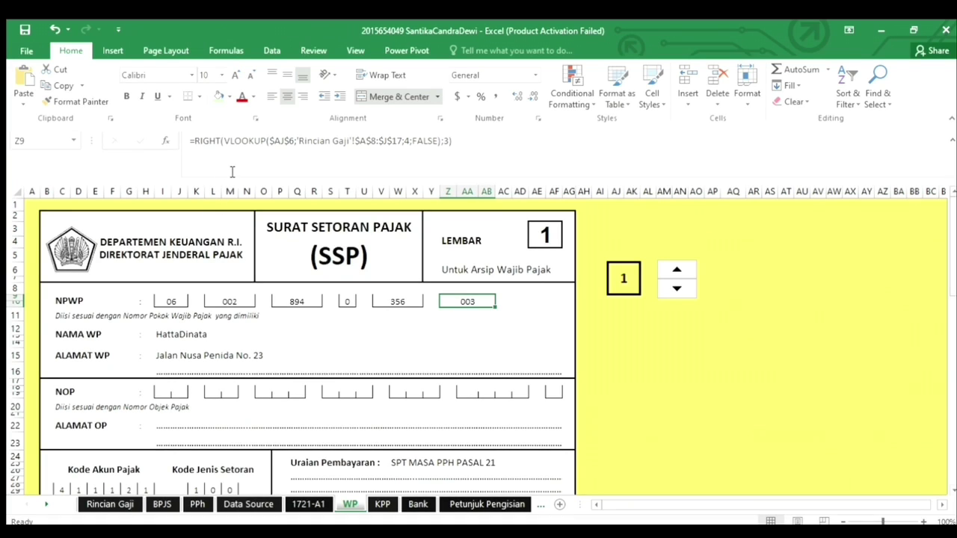
{"action": "left_click", "coordinate": [454, 141]}
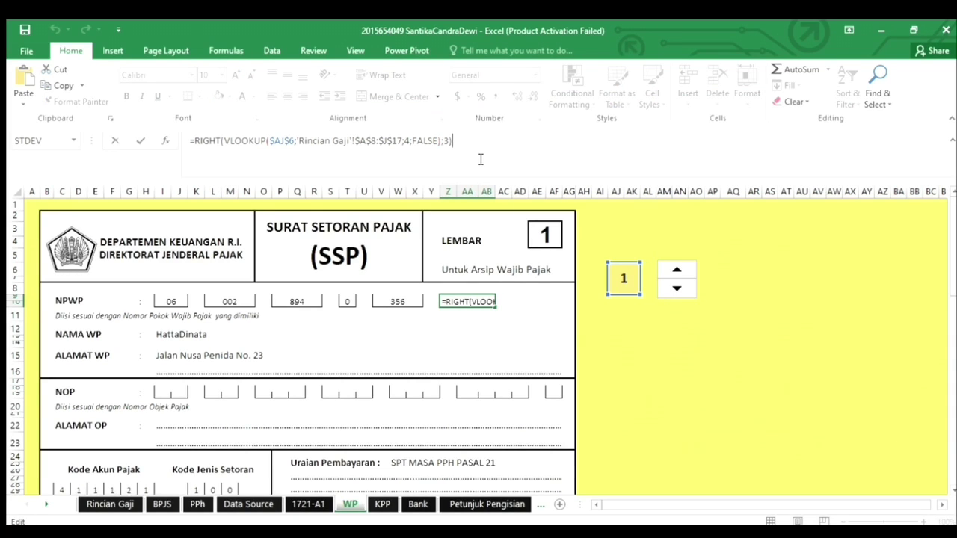
{"action": "key", "text": "Return"}
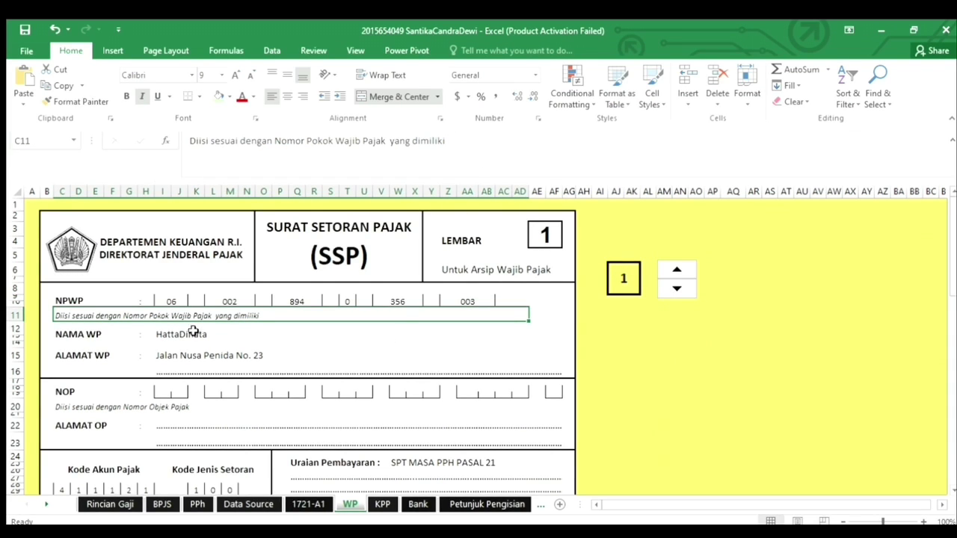
- Compare the NAMA WP lookup (I12) with the employee name lookup on the 1721-A1 form, and examine the ALAMAT WP lookup (I15)
{"action": "left_click", "coordinate": [181, 331]}
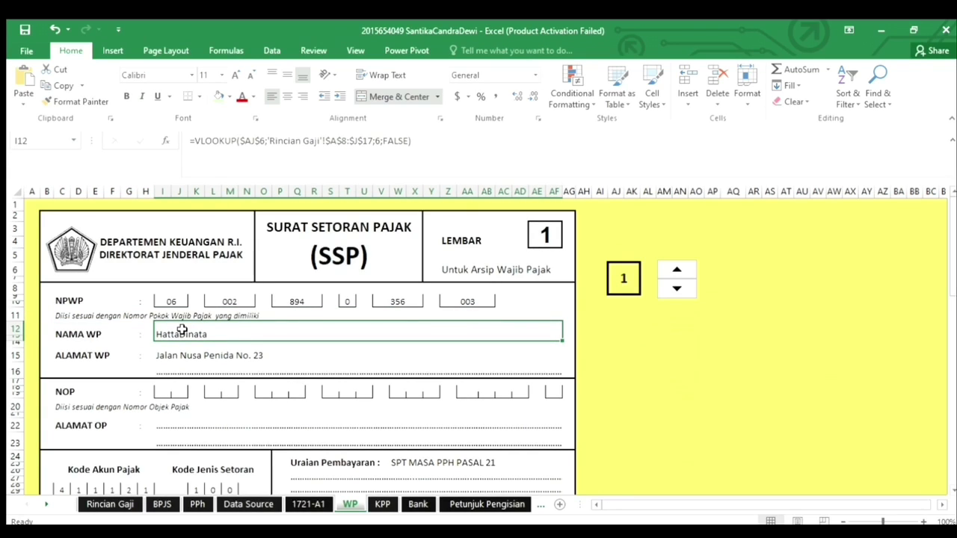
{"action": "left_click", "coordinate": [309, 504]}
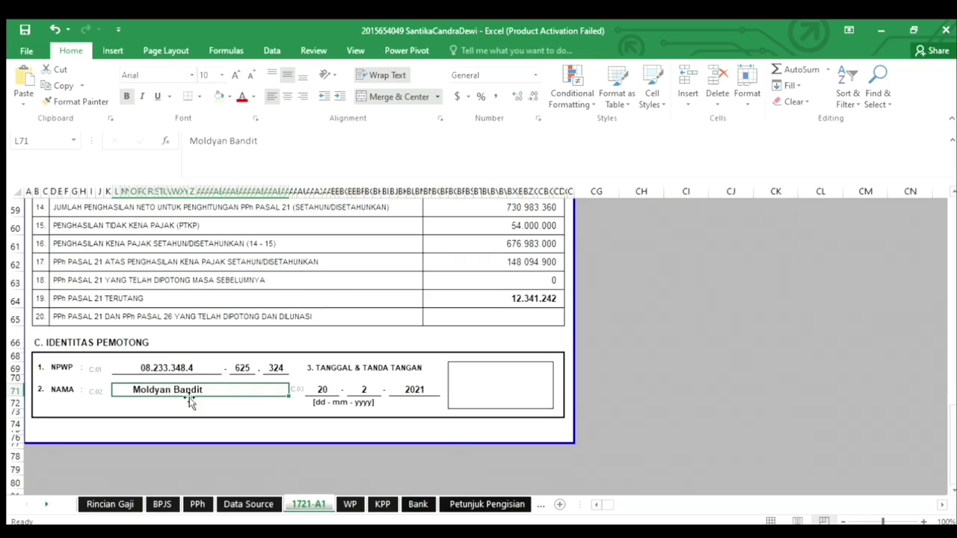
{"action": "scroll", "coordinate": [161, 349], "scroll_direction": "up", "scroll_amount": 18}
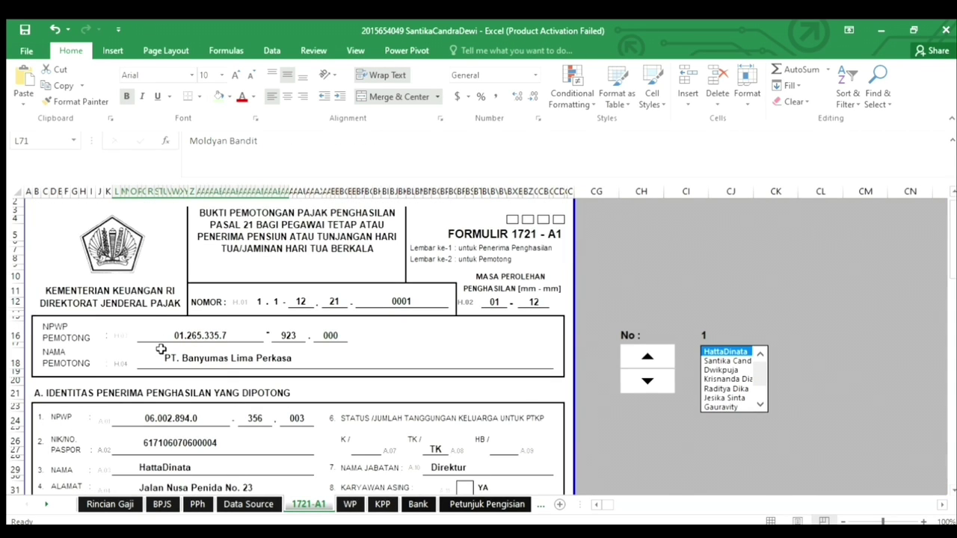
{"action": "scroll", "coordinate": [171, 364], "scroll_direction": "down", "scroll_amount": 2}
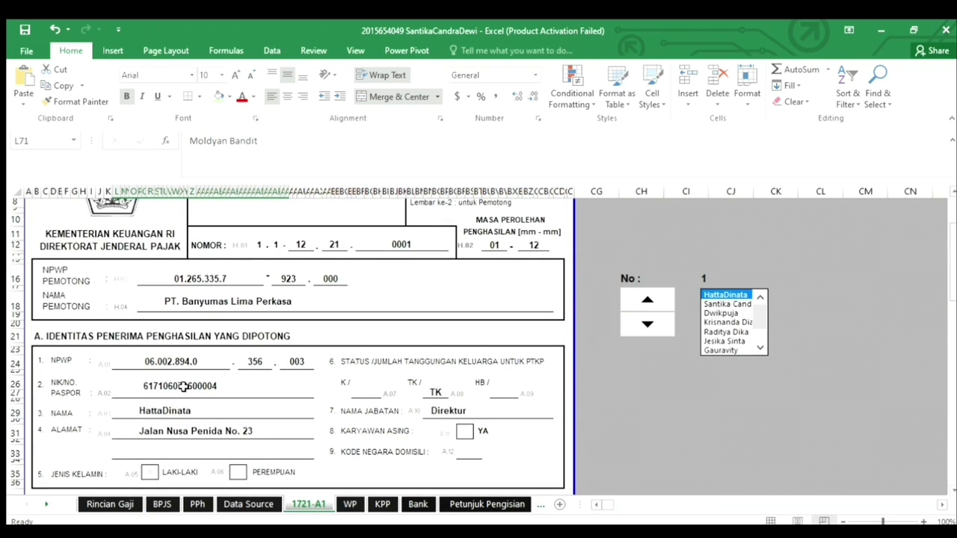
{"action": "left_click", "coordinate": [166, 410]}
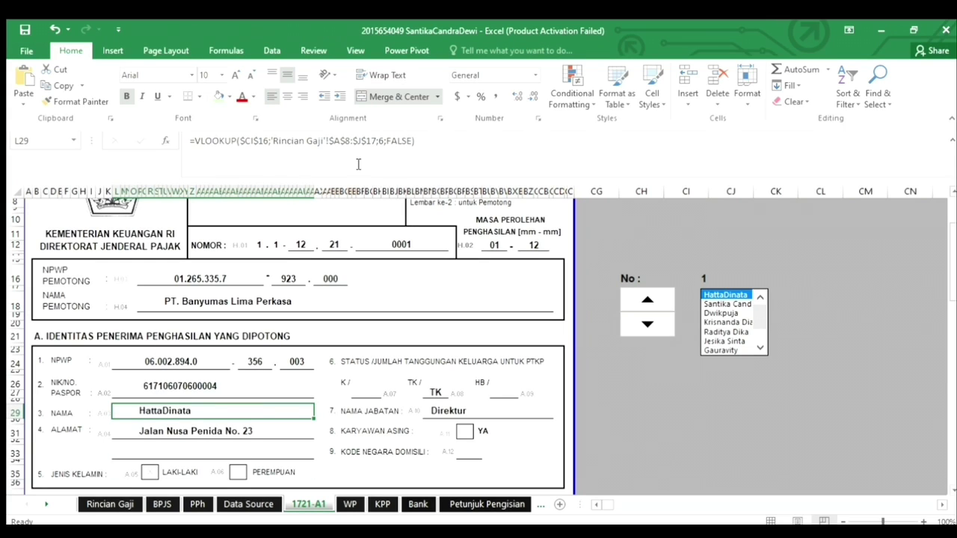
{"action": "left_click", "coordinate": [350, 504]}
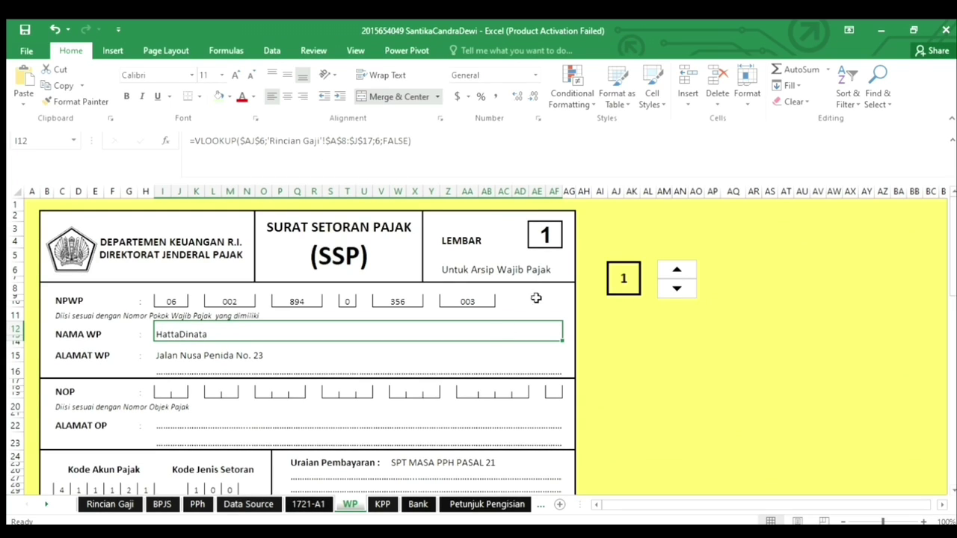
{"action": "left_click", "coordinate": [208, 360]}
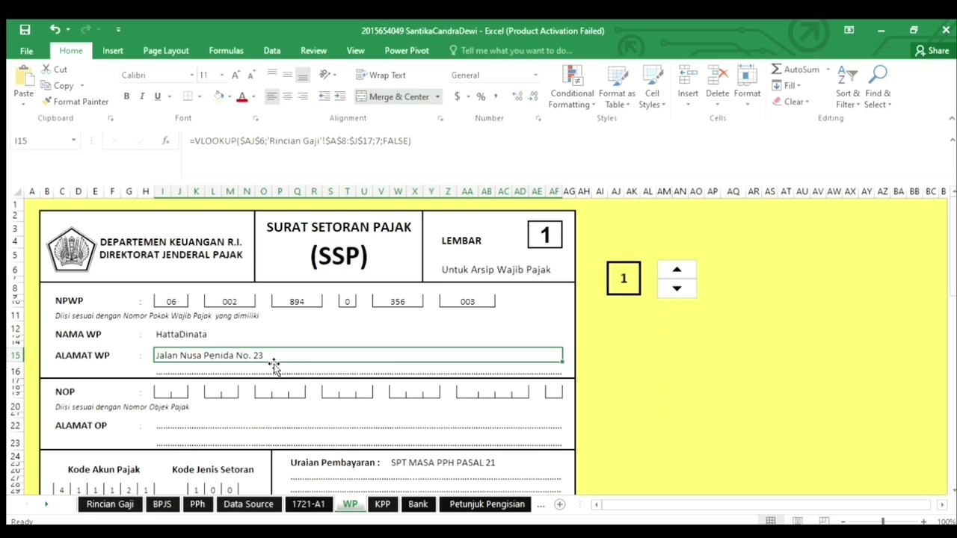
- Check each digit of the Kode Akun Pajak in cells C28 to H28 of the SSP form
{"action": "scroll", "coordinate": [273, 365], "scroll_direction": "down", "scroll_amount": 3}
{"action": "left_click", "coordinate": [60, 386]}
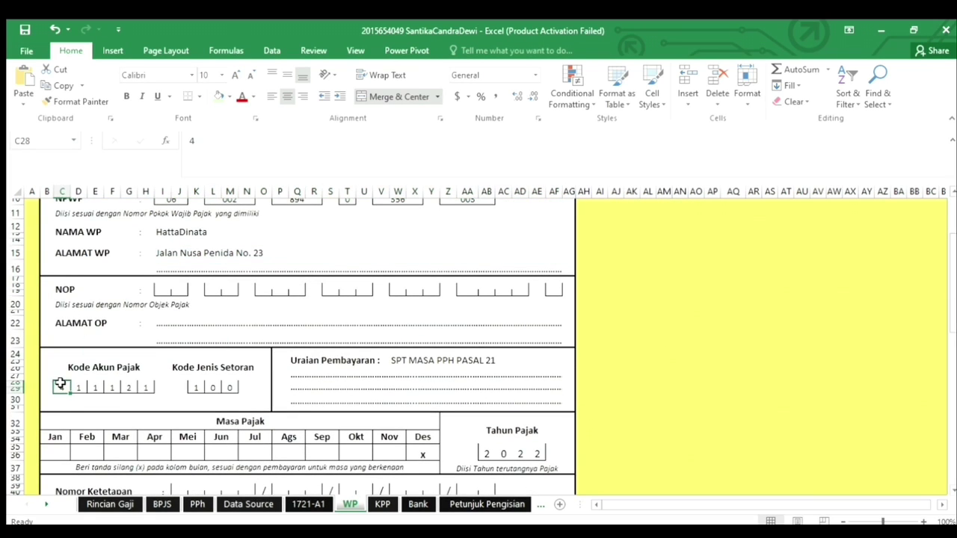
{"action": "left_click", "coordinate": [76, 389]}
{"action": "left_click", "coordinate": [95, 389]}
{"action": "left_click", "coordinate": [112, 389]}
{"action": "left_click", "coordinate": [129, 389]}
{"action": "left_click", "coordinate": [145, 389]}
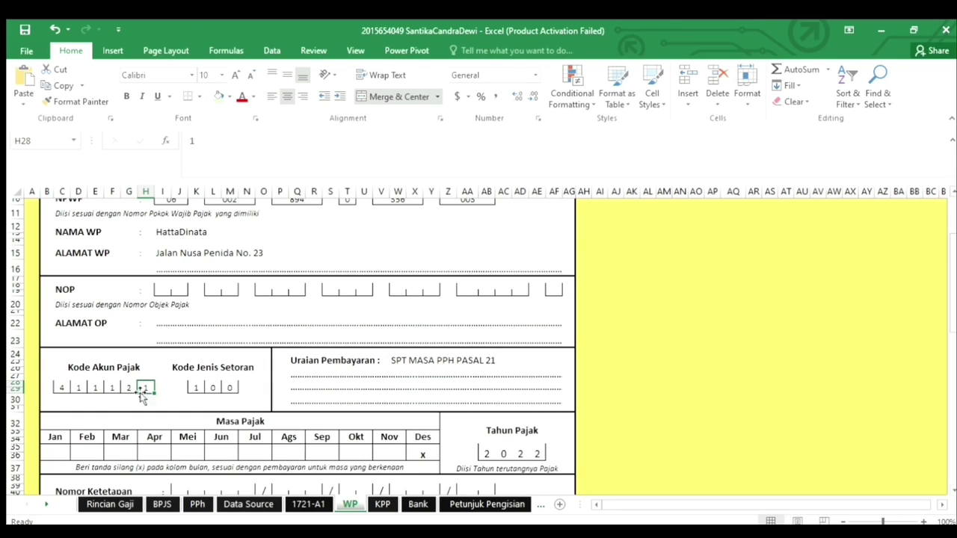
{"action": "left_click", "coordinate": [58, 387]}
{"action": "left_click", "coordinate": [81, 387]}
{"action": "left_click", "coordinate": [95, 387]}
{"action": "left_click", "coordinate": [112, 387]}
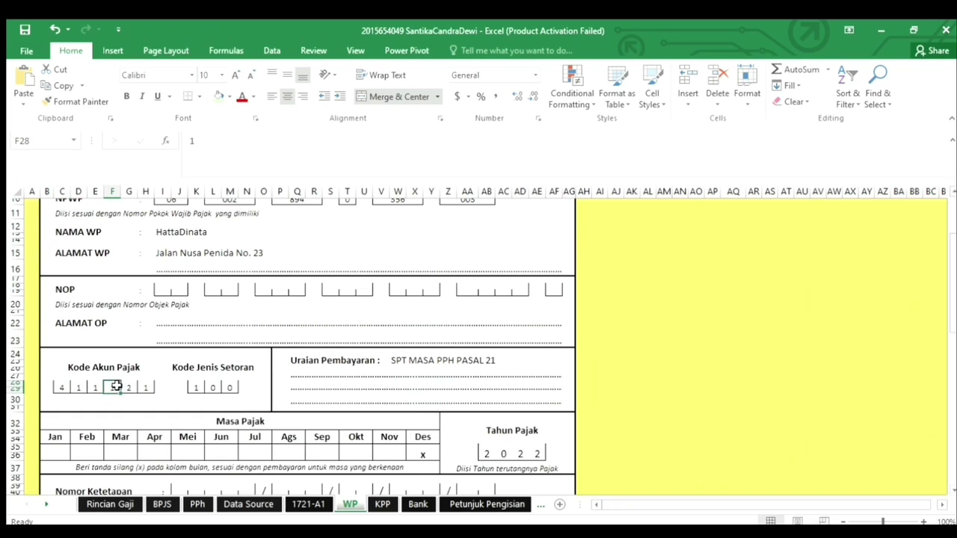
{"action": "left_click", "coordinate": [130, 387]}
{"action": "left_click", "coordinate": [146, 388]}
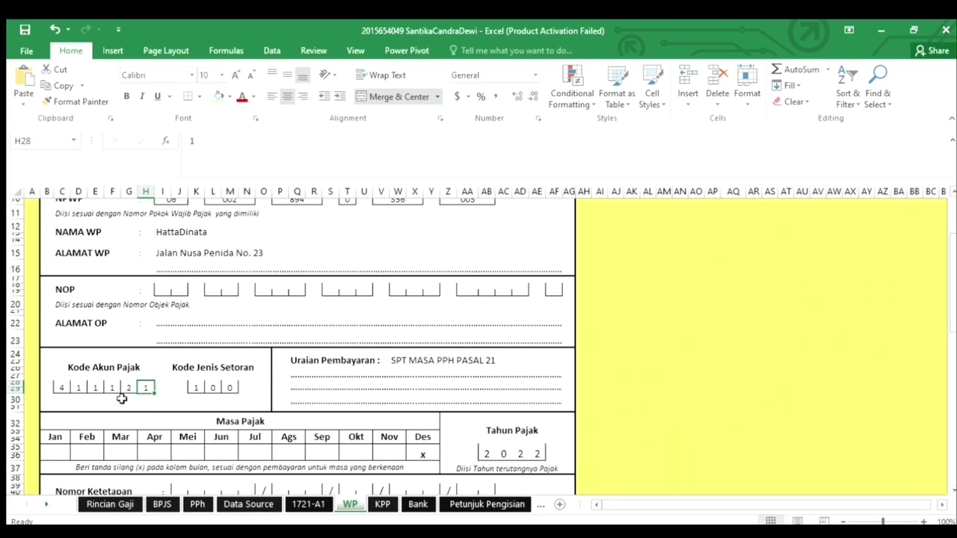
- Check the three digits of the Kode Jenis Setoran on the SSP form
{"action": "left_click", "coordinate": [195, 387]}
{"action": "left_click", "coordinate": [207, 387]}
{"action": "left_click", "coordinate": [226, 387]}
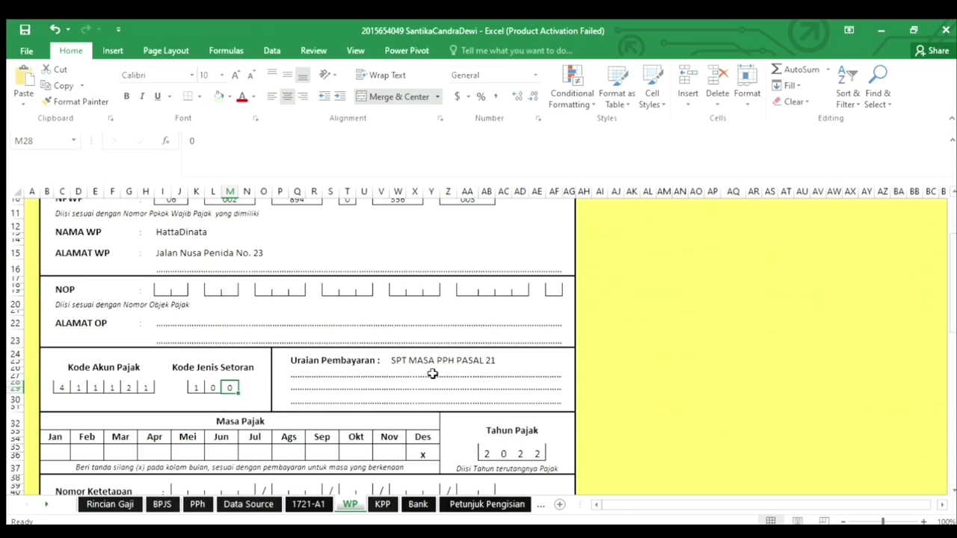
- Examine the Masa Pajak month row and its December mark in X35
{"action": "scroll", "coordinate": [209, 387], "scroll_direction": "down", "scroll_amount": 2}
{"action": "left_click", "coordinate": [211, 386]}
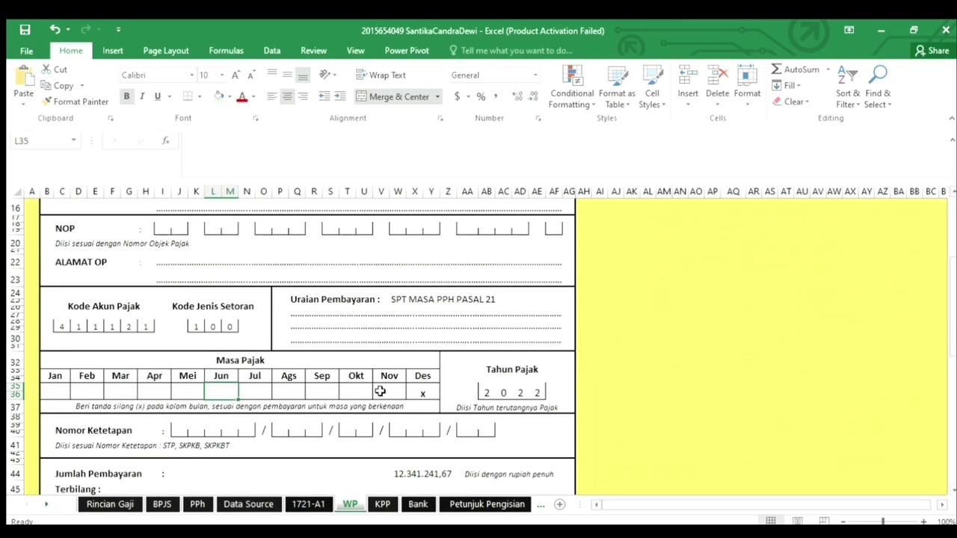
{"action": "left_click", "coordinate": [409, 393]}
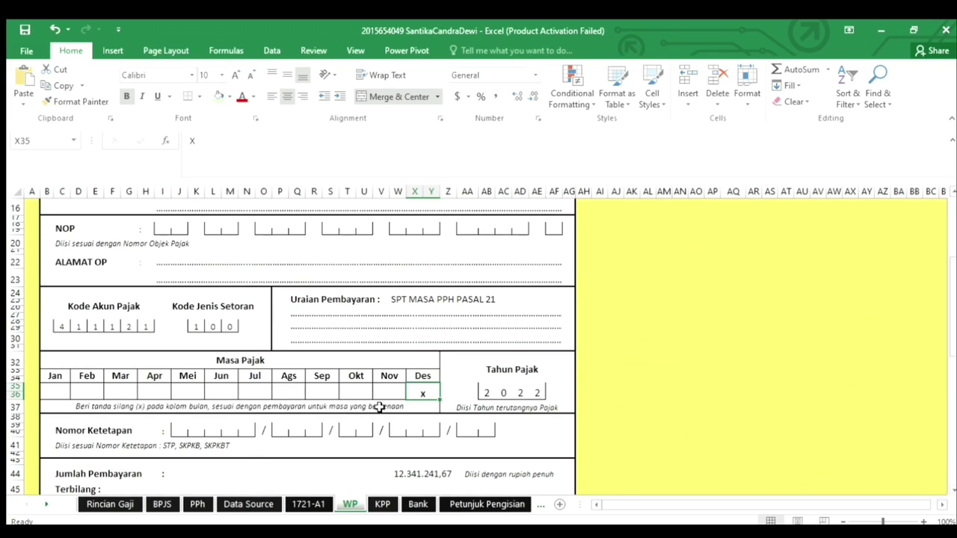
- Check the first Tahun Pajak digit in AB35 and examine the Jumlah Pembayaran VLOOKUP formula in J44
{"action": "left_click", "coordinate": [484, 395]}
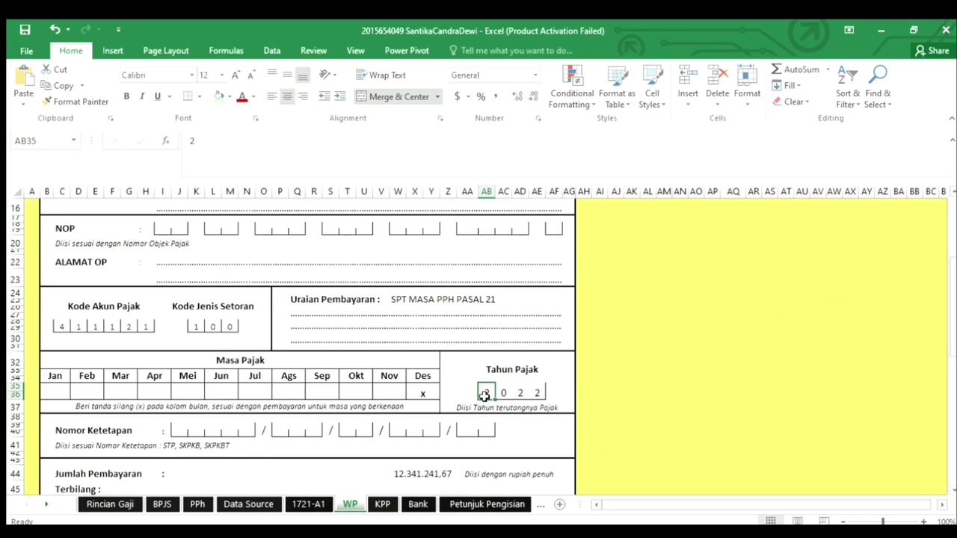
{"action": "scroll", "coordinate": [484, 395], "scroll_direction": "down", "scroll_amount": 3}
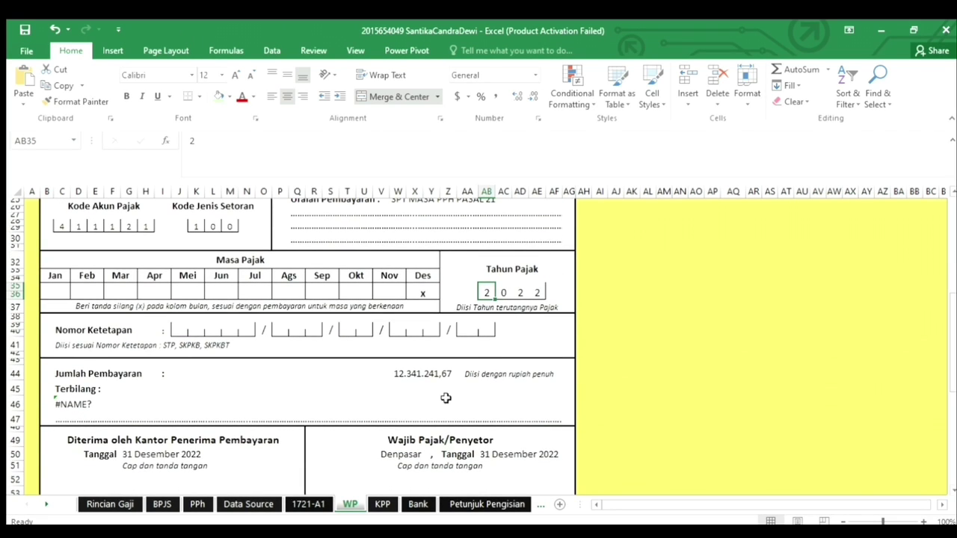
{"action": "left_click", "coordinate": [383, 376]}
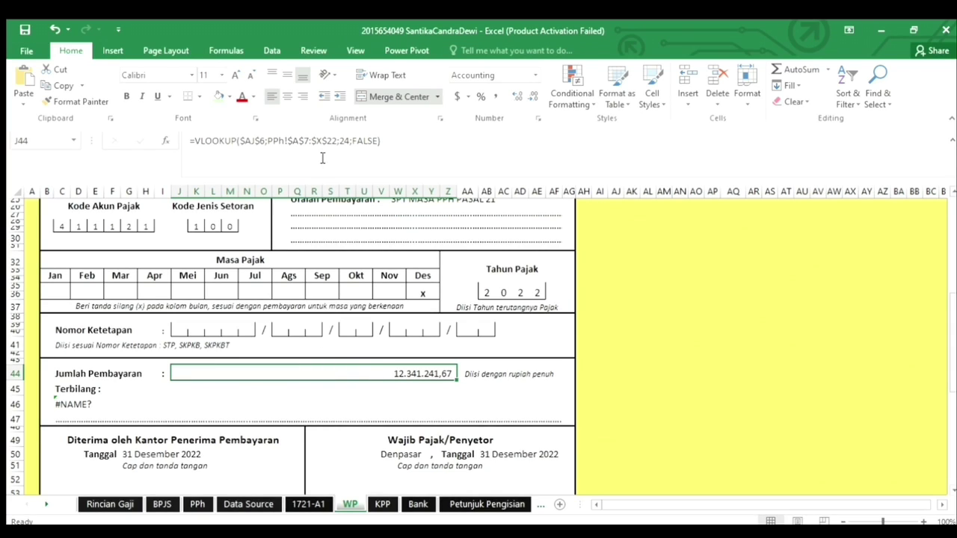
{"action": "left_click", "coordinate": [387, 145]}
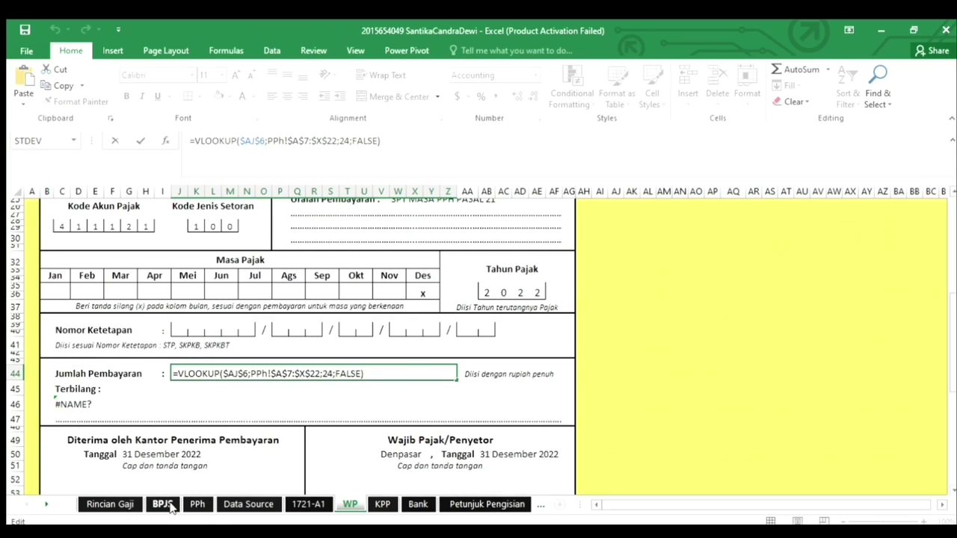
- Trace the Jumlah Pembayaran source to the PPH ps. 21 Masa Terhutang column on the PPh sheet, checking X13, and return to the WP sheet
{"action": "left_click", "coordinate": [197, 503]}
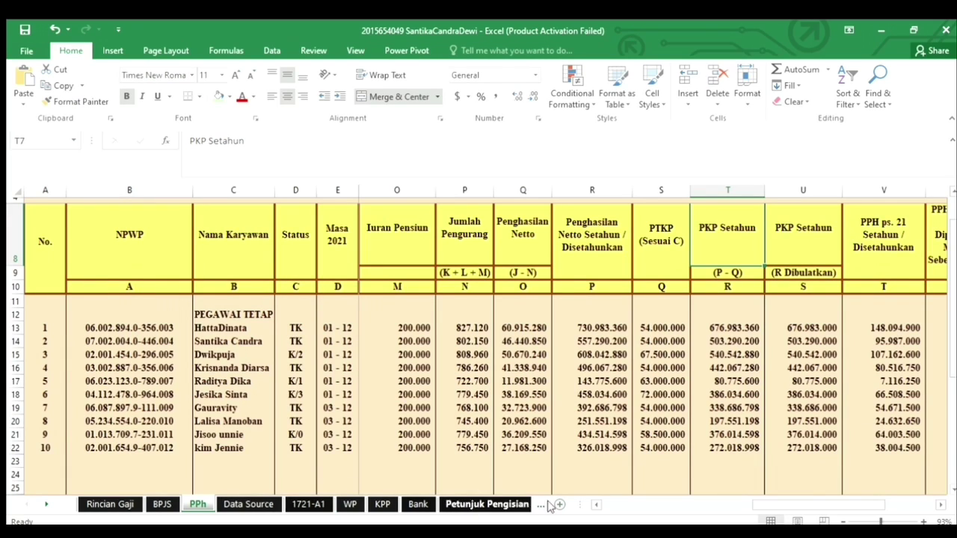
{"action": "left_click_drag", "start_coordinate": [805, 506], "coordinate": [830, 507]}
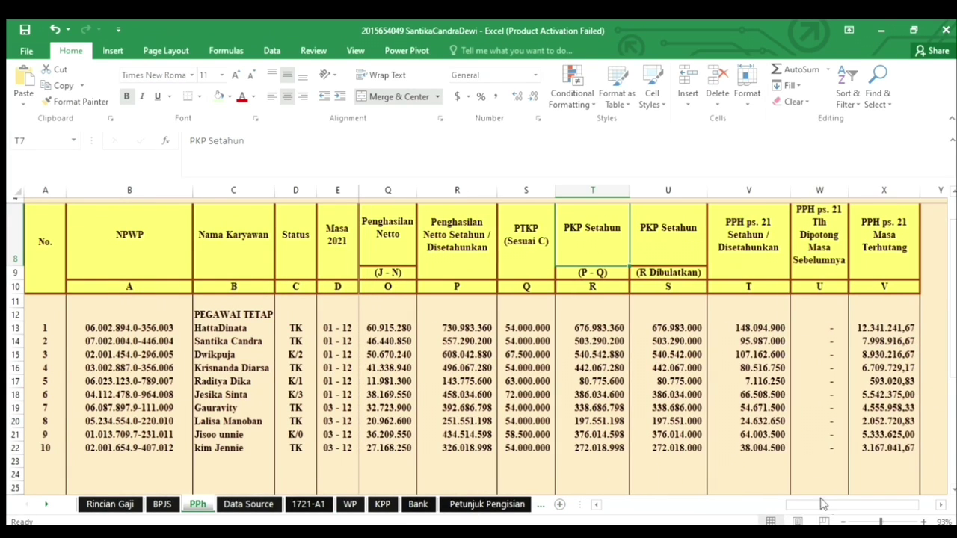
{"action": "left_click", "coordinate": [875, 255]}
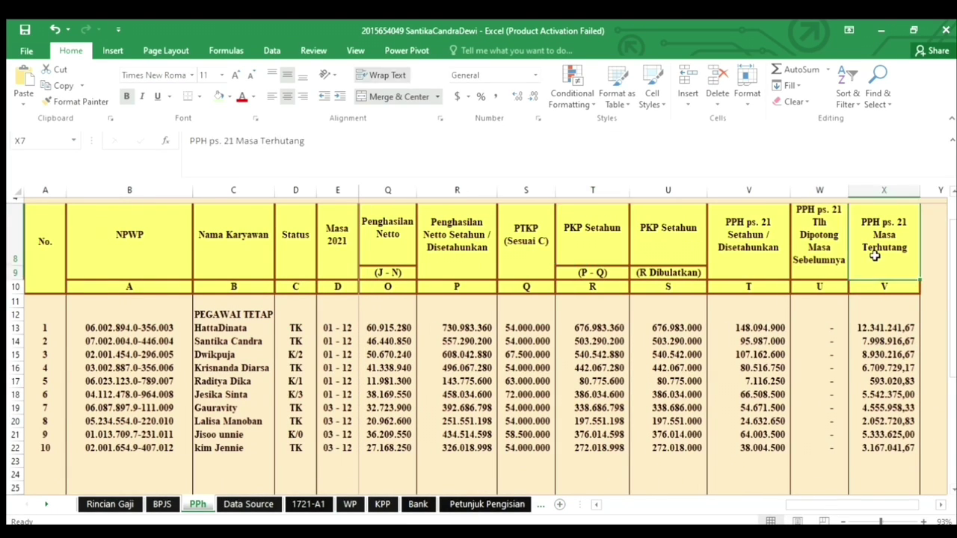
{"action": "left_click", "coordinate": [862, 329]}
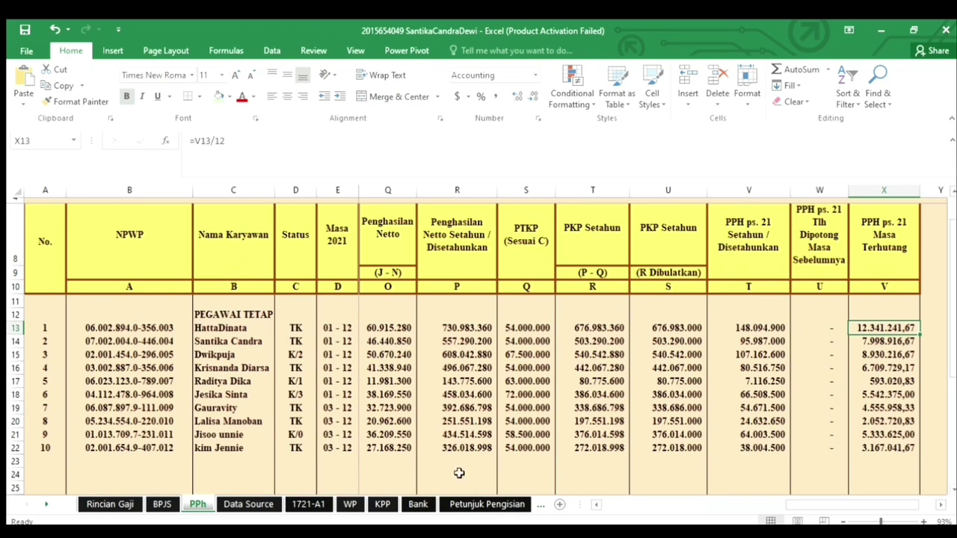
{"action": "left_click", "coordinate": [349, 504]}
{"action": "scroll", "coordinate": [207, 351], "scroll_direction": "down", "scroll_amount": 2}
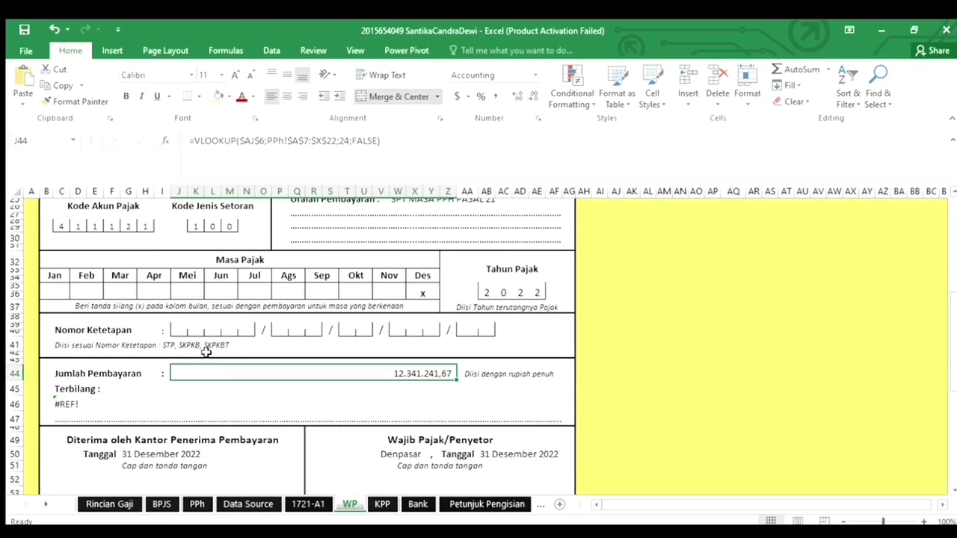
- Examine the TERBILANG formula in C46 that spells out the J44 payment amount in rupiah
{"action": "left_click", "coordinate": [110, 407]}
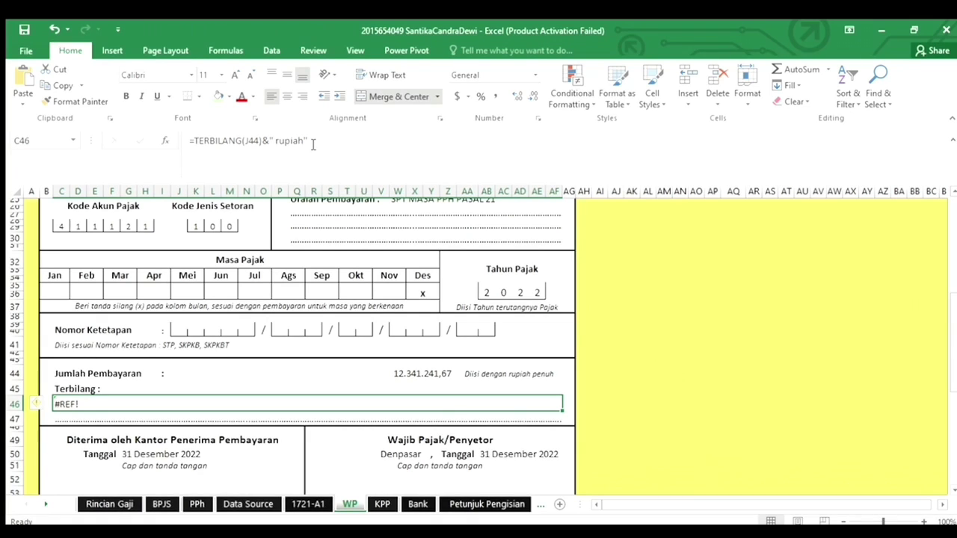
{"action": "left_click", "coordinate": [171, 417]}
{"action": "left_click", "coordinate": [110, 406]}
{"action": "left_click", "coordinate": [317, 140]}
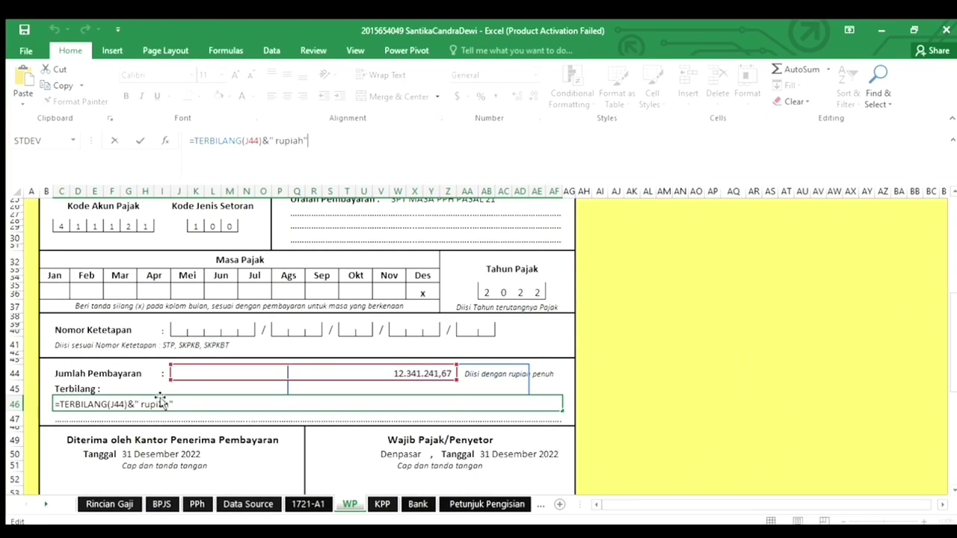
{"action": "key", "text": "Return"}
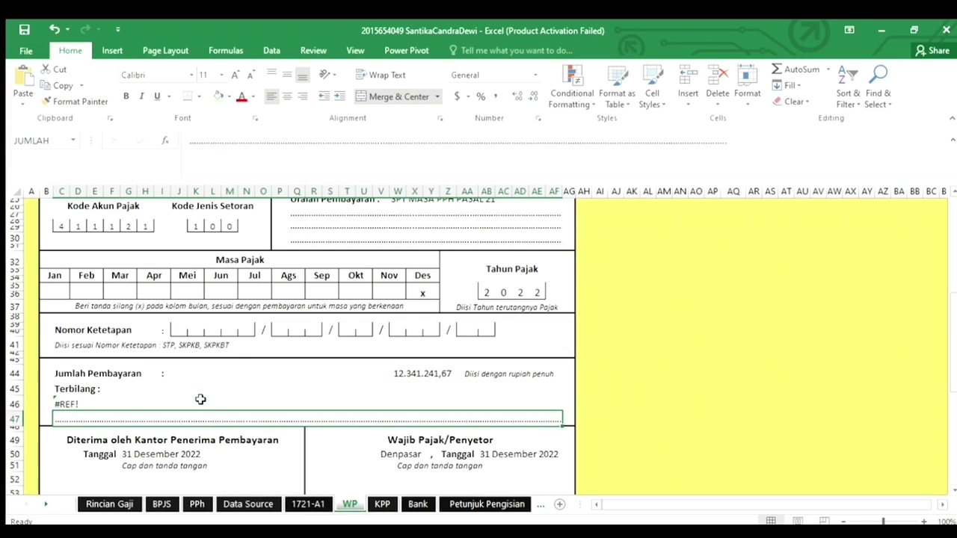
{"action": "scroll", "coordinate": [200, 400], "scroll_direction": "down", "scroll_amount": 3}
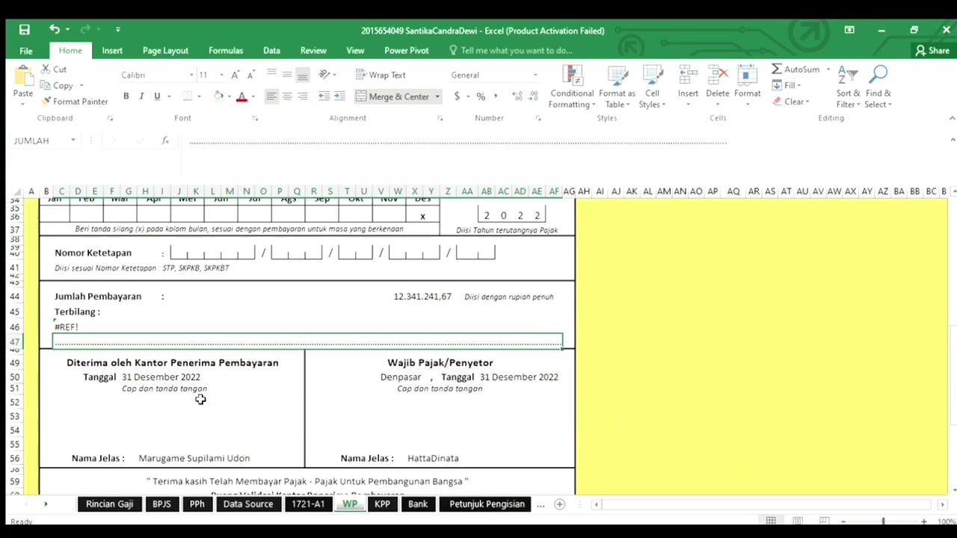
{"action": "left_click", "coordinate": [122, 327]}
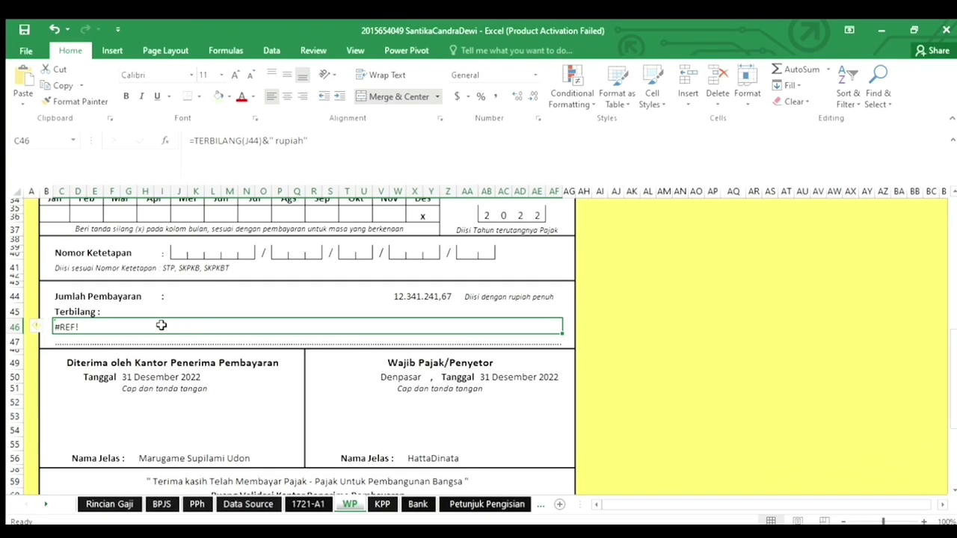
- Check the Tanggal entry in G50 and the Nama Jelas entry in H56 of the Kantor Penerima Pembayaran signature block
{"action": "scroll", "coordinate": [160, 322], "scroll_direction": "down", "scroll_amount": 3}
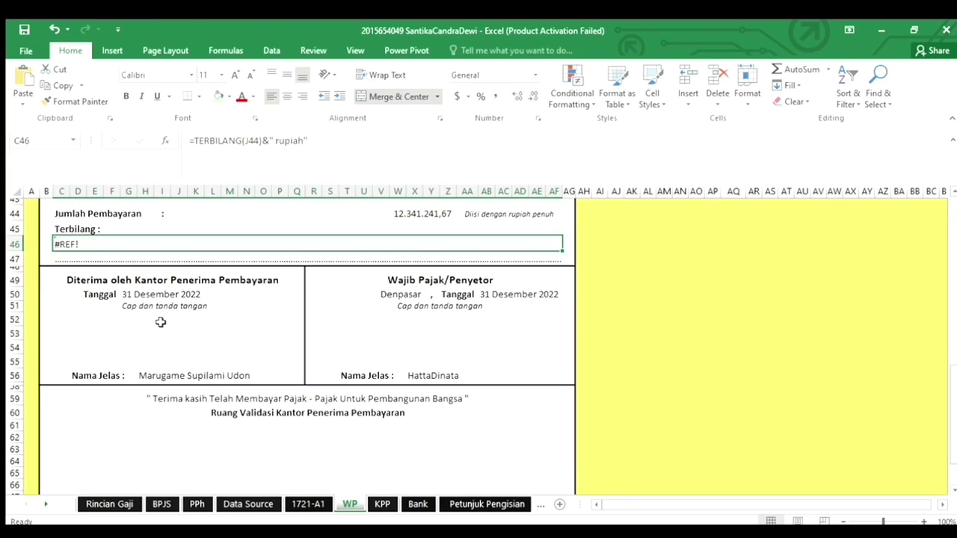
{"action": "scroll", "coordinate": [161, 322], "scroll_direction": "down", "scroll_amount": 1}
{"action": "left_click", "coordinate": [147, 256]}
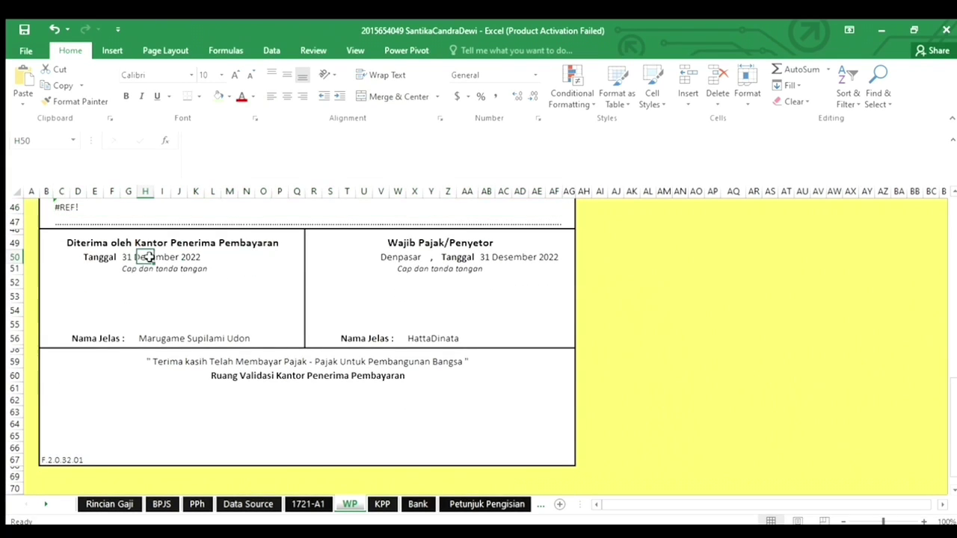
{"action": "left_click", "coordinate": [128, 258]}
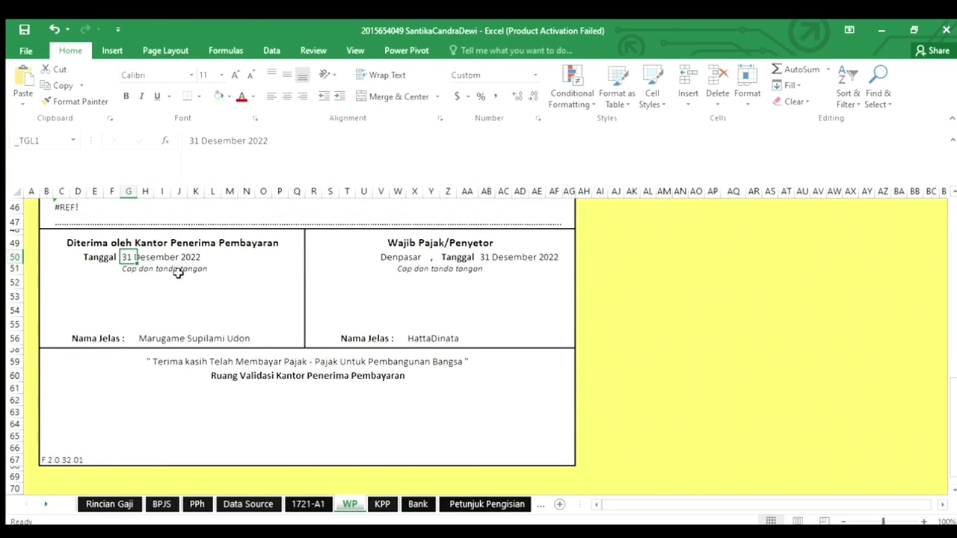
{"action": "left_click", "coordinate": [156, 338]}
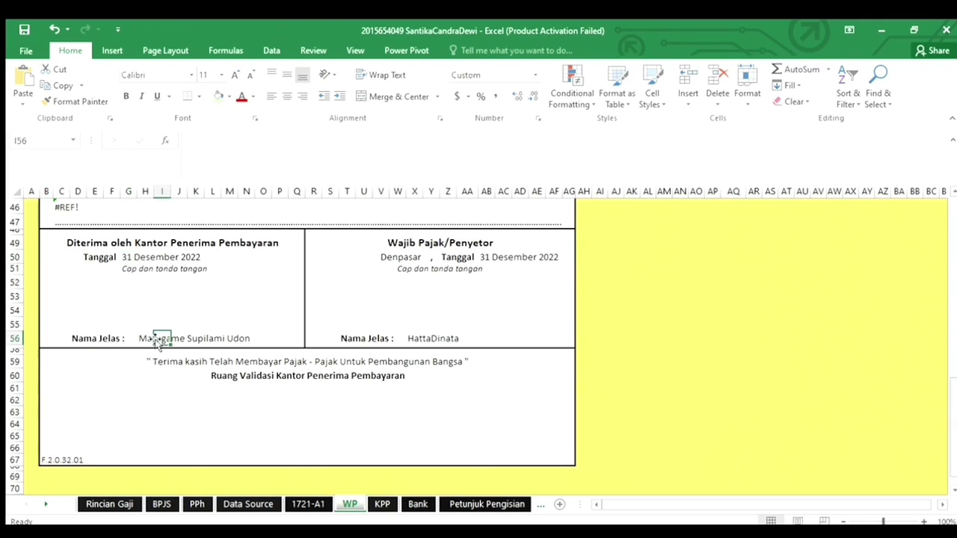
{"action": "left_click", "coordinate": [144, 338]}
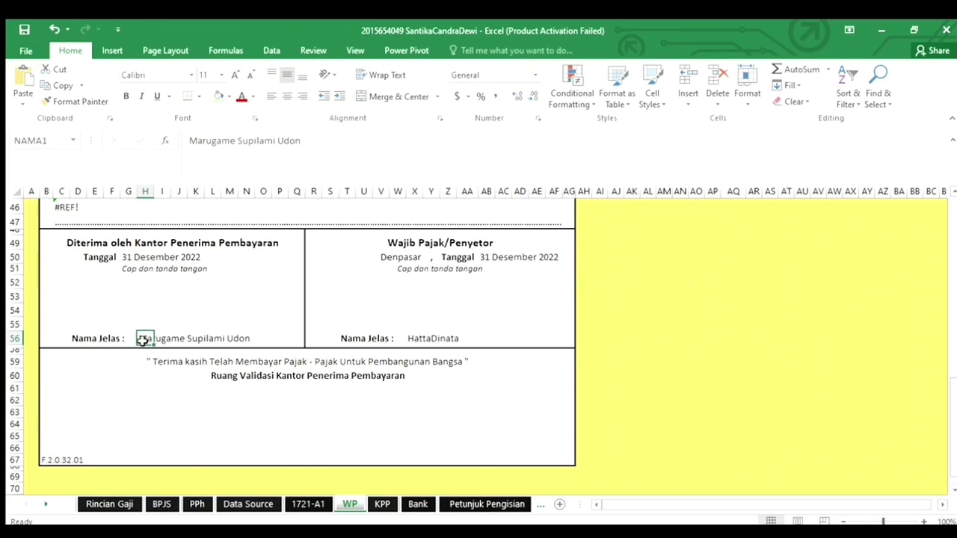
- Examine the Wajib Pajak/Penyetor Nama Jelas reference in X56 and compare it with the NAMA WP entry in I12
{"action": "left_click", "coordinate": [416, 338]}
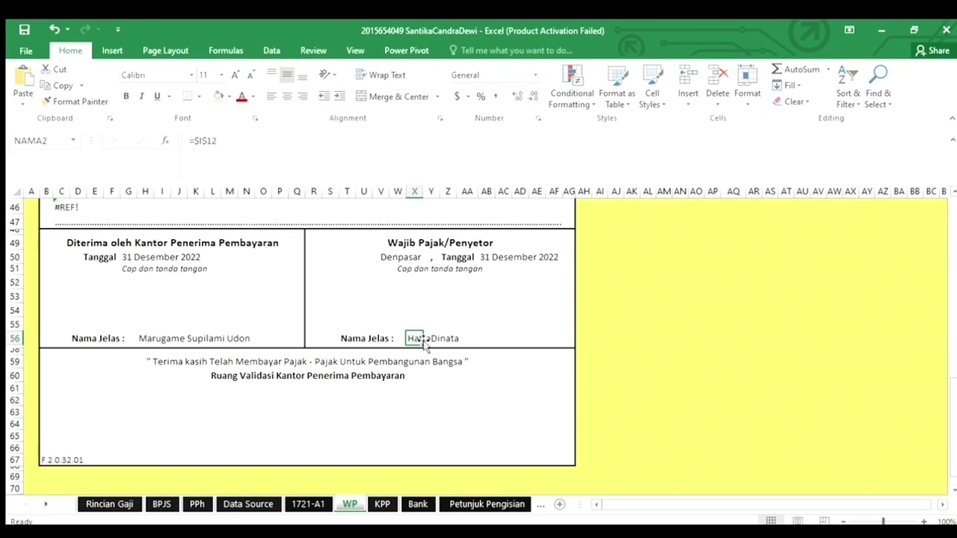
{"action": "scroll", "coordinate": [424, 340], "scroll_direction": "up", "scroll_amount": 14}
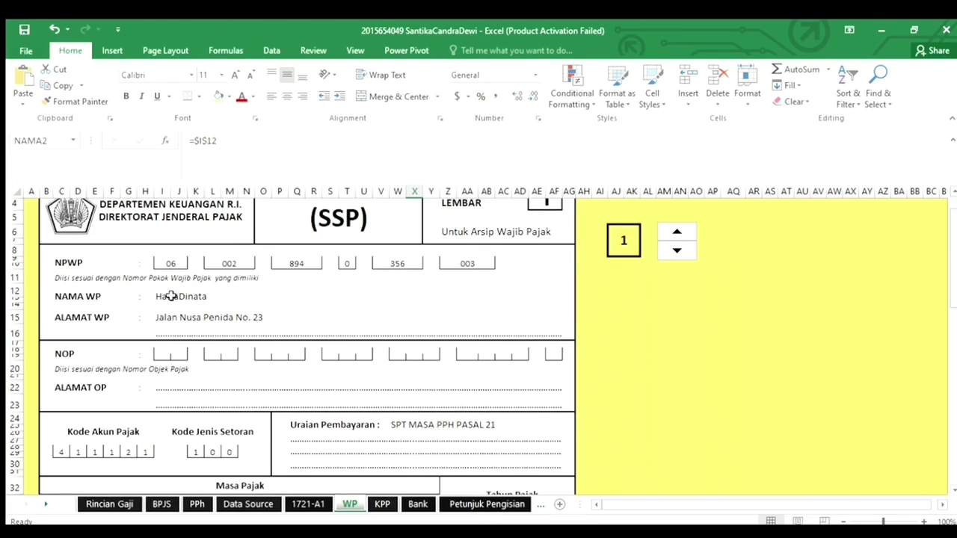
{"action": "scroll", "coordinate": [187, 299], "scroll_direction": "down", "scroll_amount": 13}
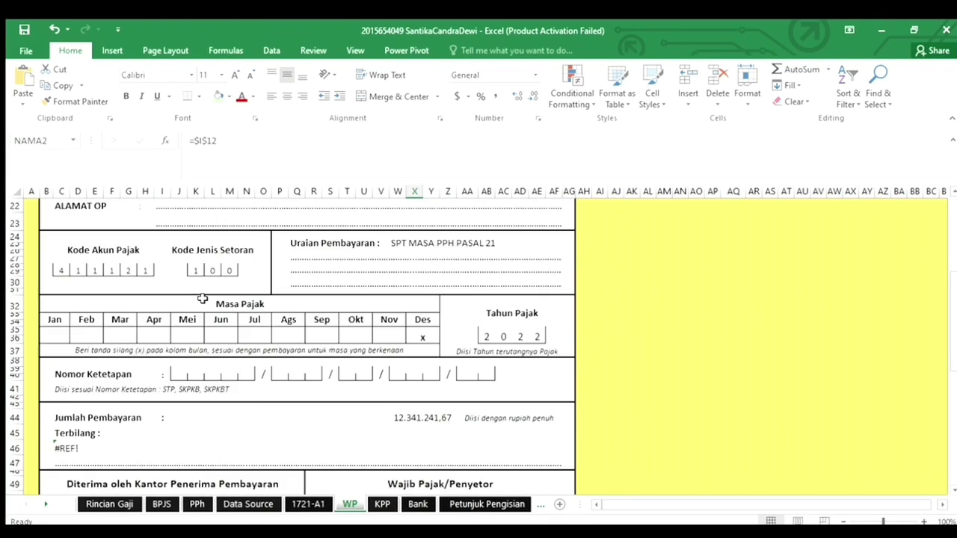
{"action": "left_click", "coordinate": [471, 379]}
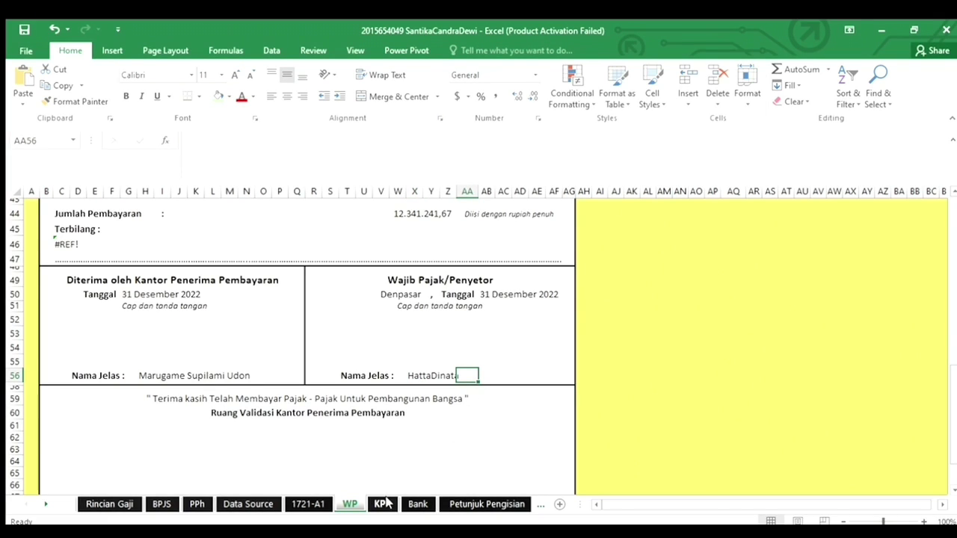
- Compare the SSP copies on the KPP sheet (Lembar 3) and Bank sheet (Lembar 4) with the form on the WP sheet
{"action": "left_click", "coordinate": [382, 504]}
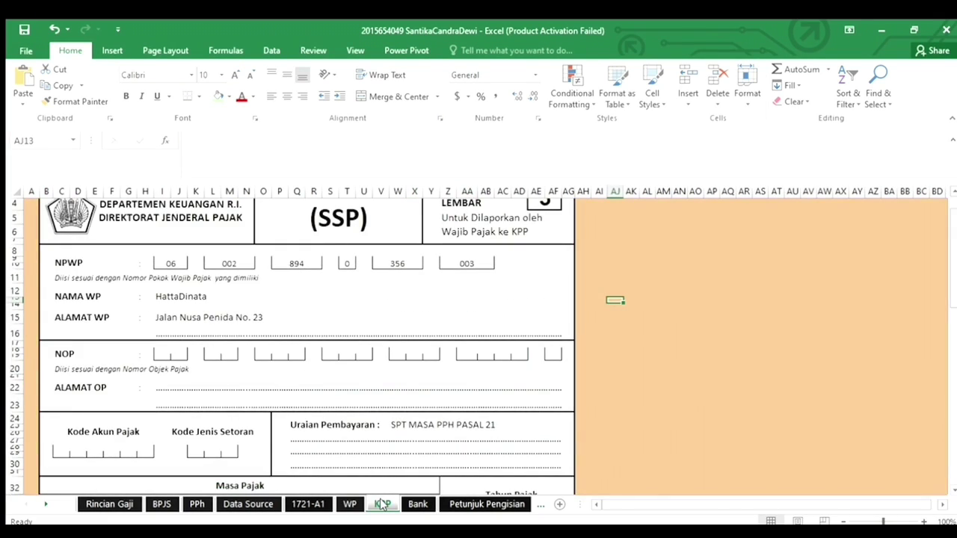
{"action": "scroll", "coordinate": [363, 441], "scroll_direction": "down", "scroll_amount": 2}
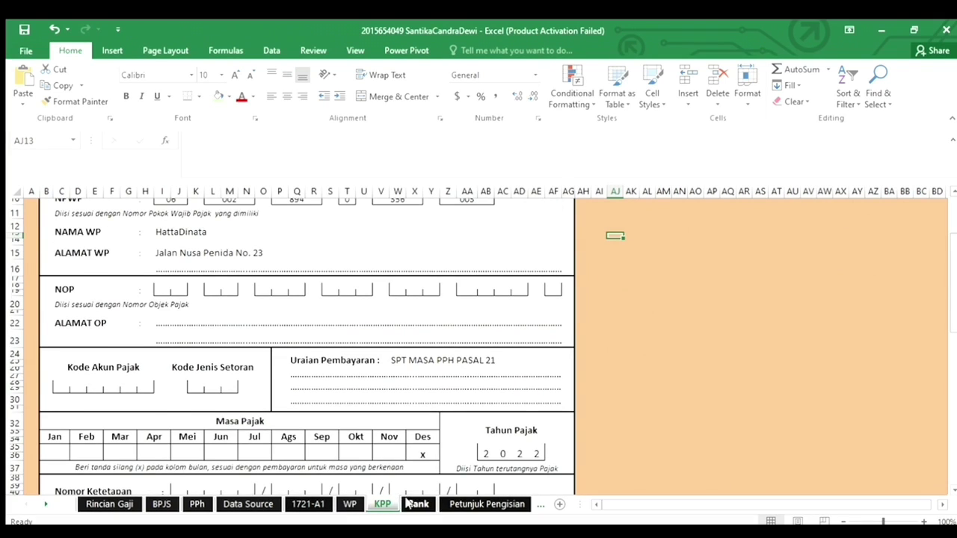
{"action": "left_click", "coordinate": [410, 505]}
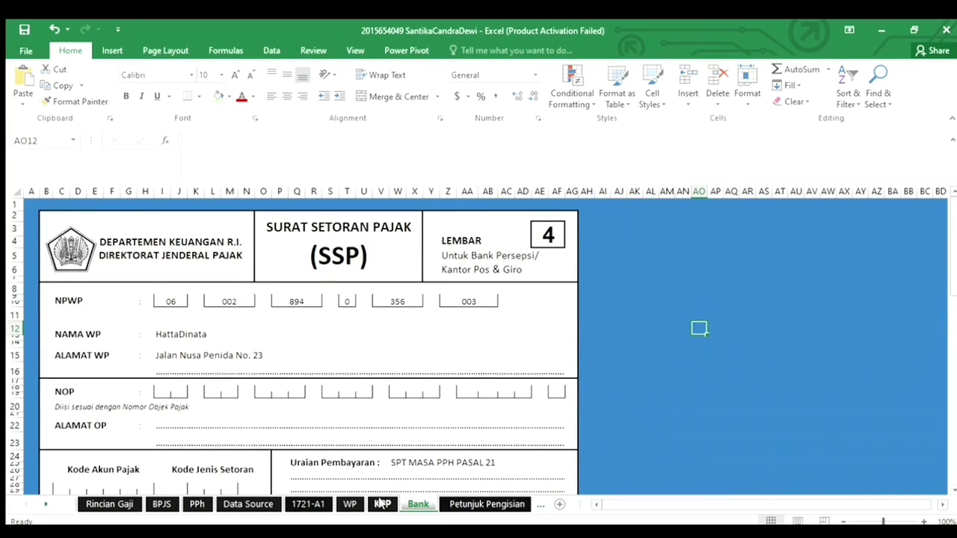
{"action": "left_click", "coordinate": [382, 504]}
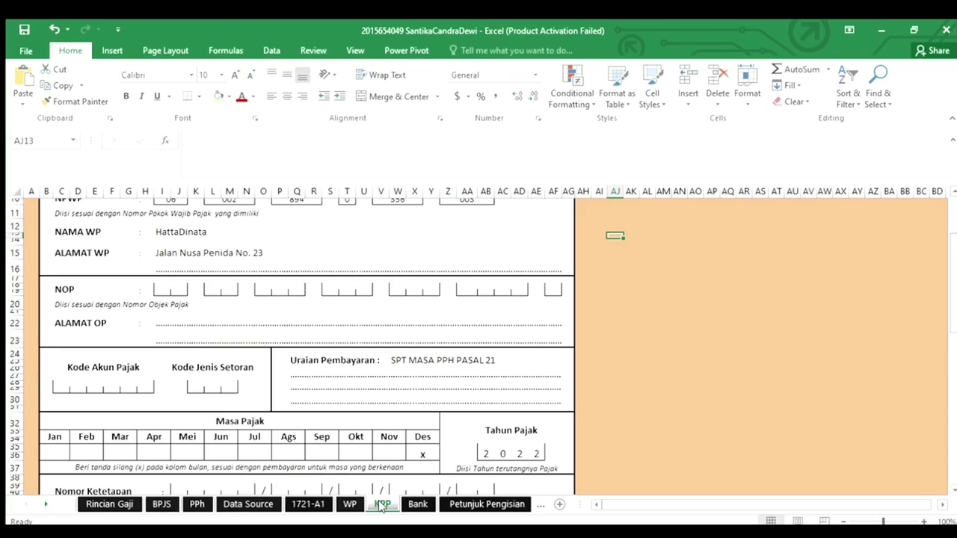
{"action": "scroll", "coordinate": [316, 427], "scroll_direction": "up", "scroll_amount": 3}
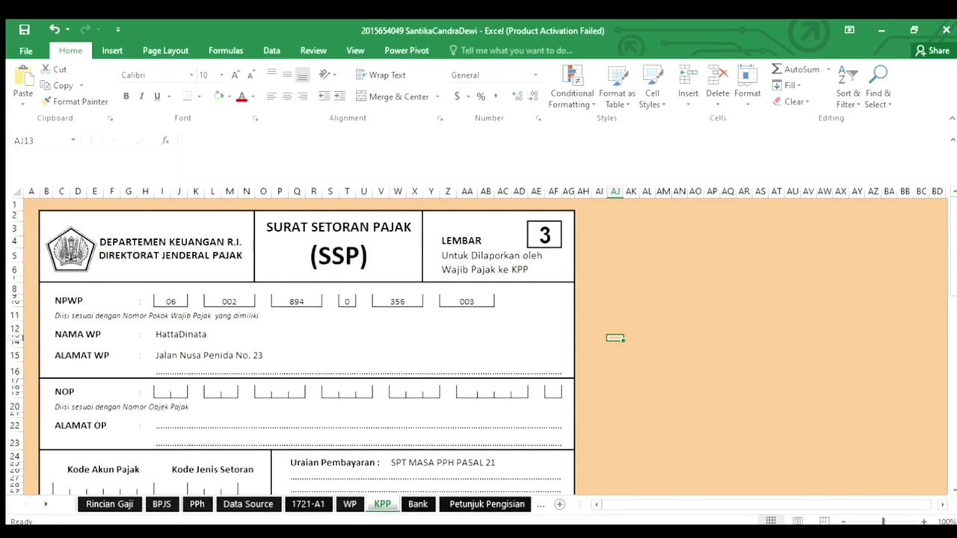
{"action": "left_click", "coordinate": [417, 505]}
{"action": "left_click", "coordinate": [349, 505]}
{"action": "scroll", "coordinate": [381, 497], "scroll_direction": "down", "scroll_amount": 1}
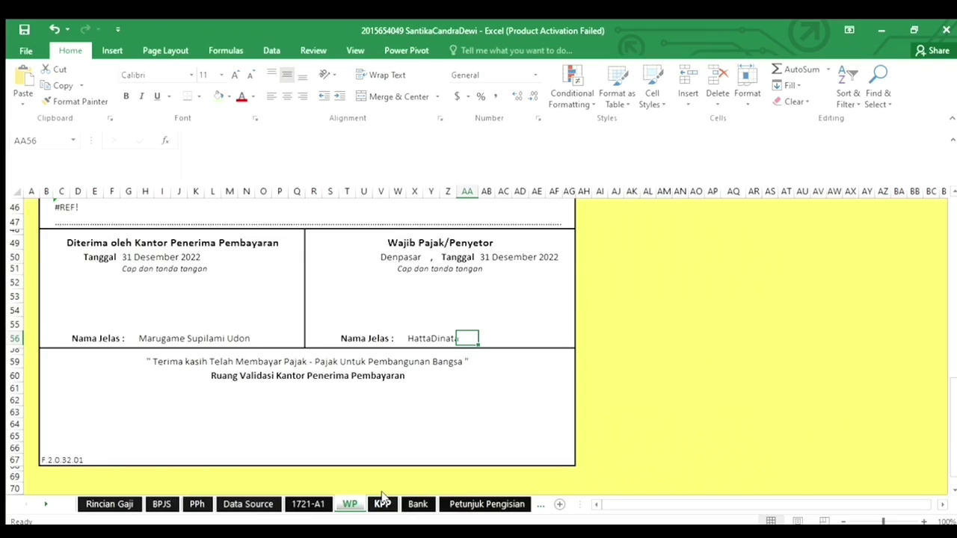
{"action": "scroll", "coordinate": [335, 431], "scroll_direction": "up", "scroll_amount": 15}
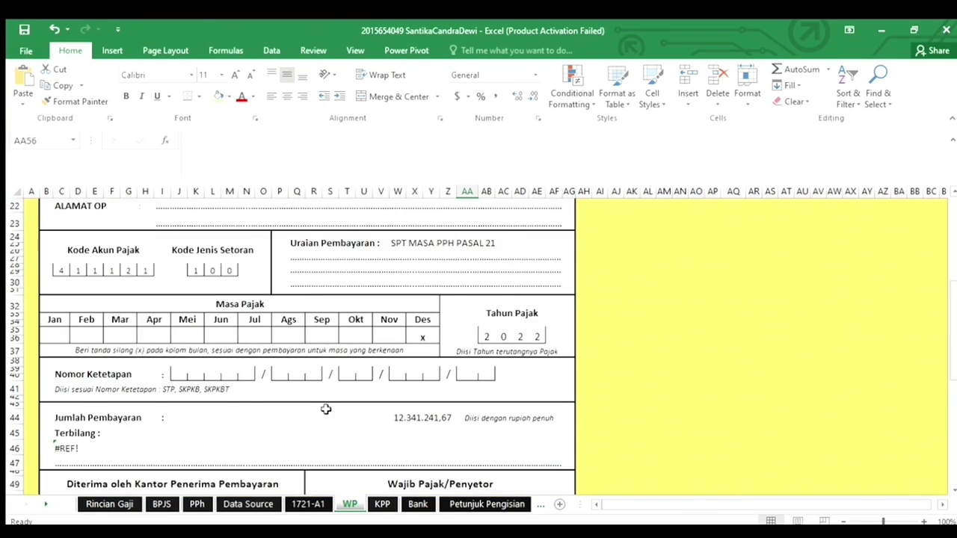